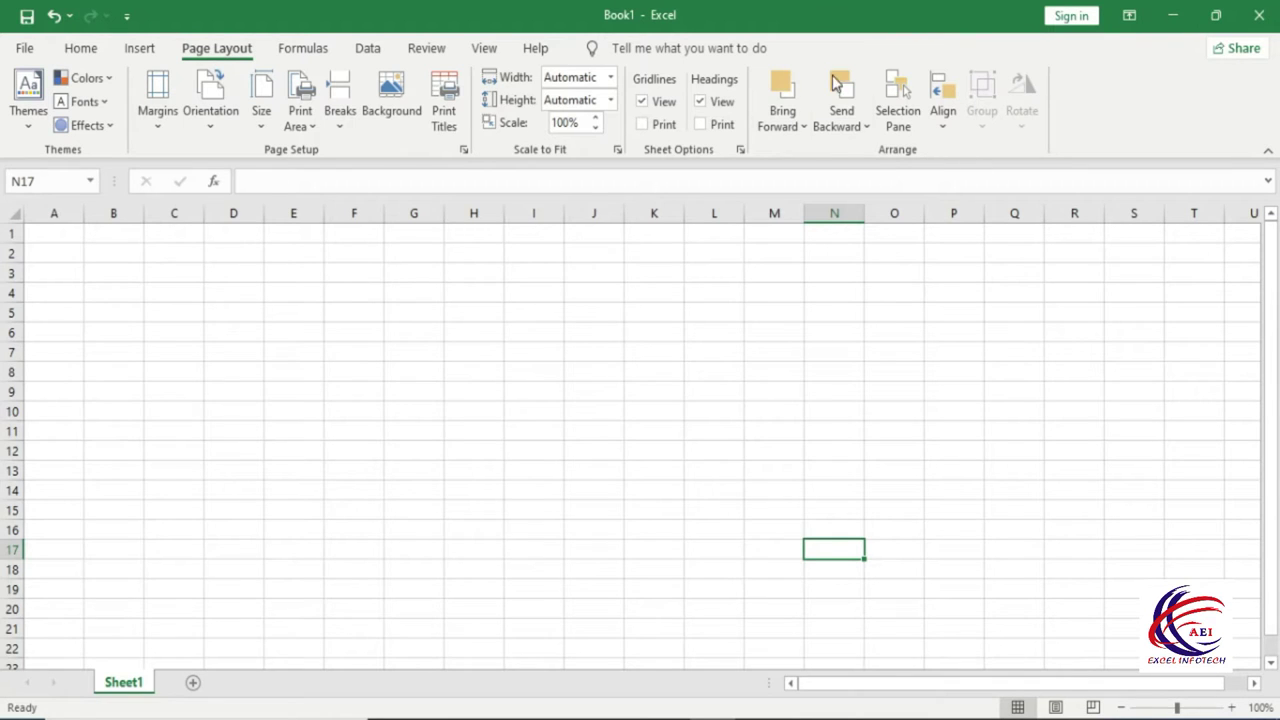
Draw a blue rounded rectangle spanning H7 to K14, about 3.84 cm by 6.19 cm
{"action": "left_click", "coordinate": [140, 49]}
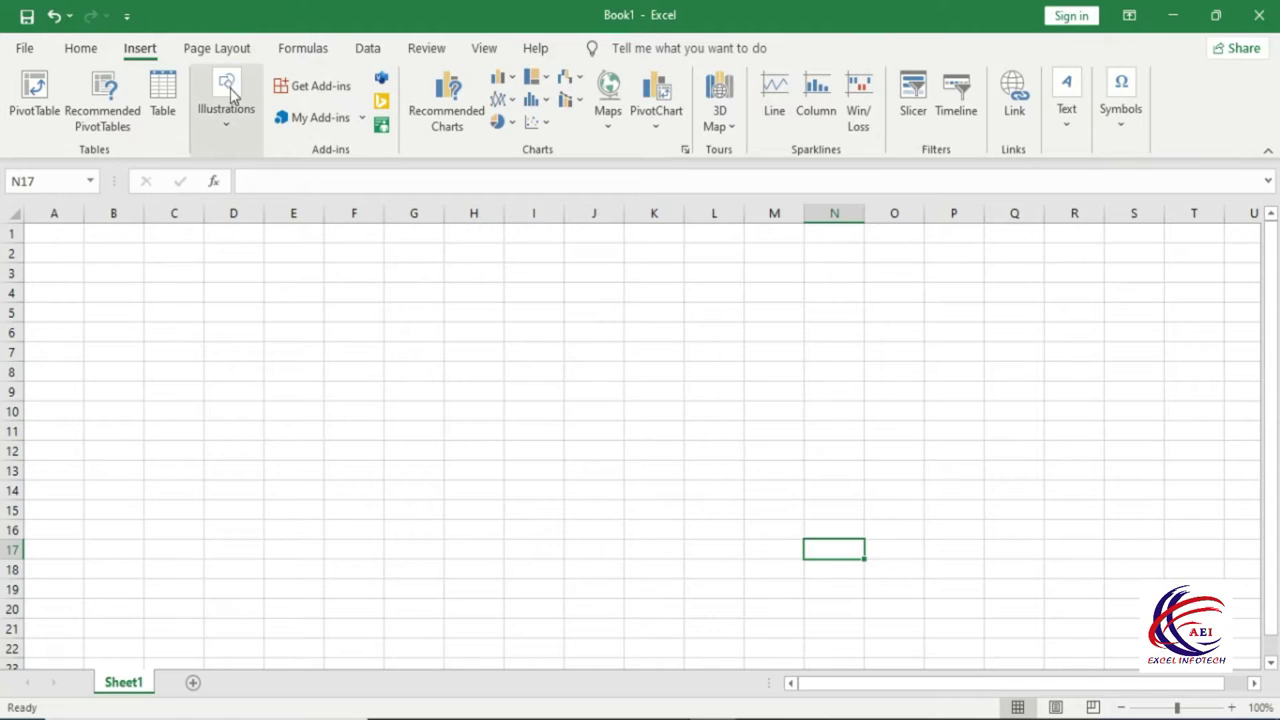
{"action": "left_click", "coordinate": [227, 137]}
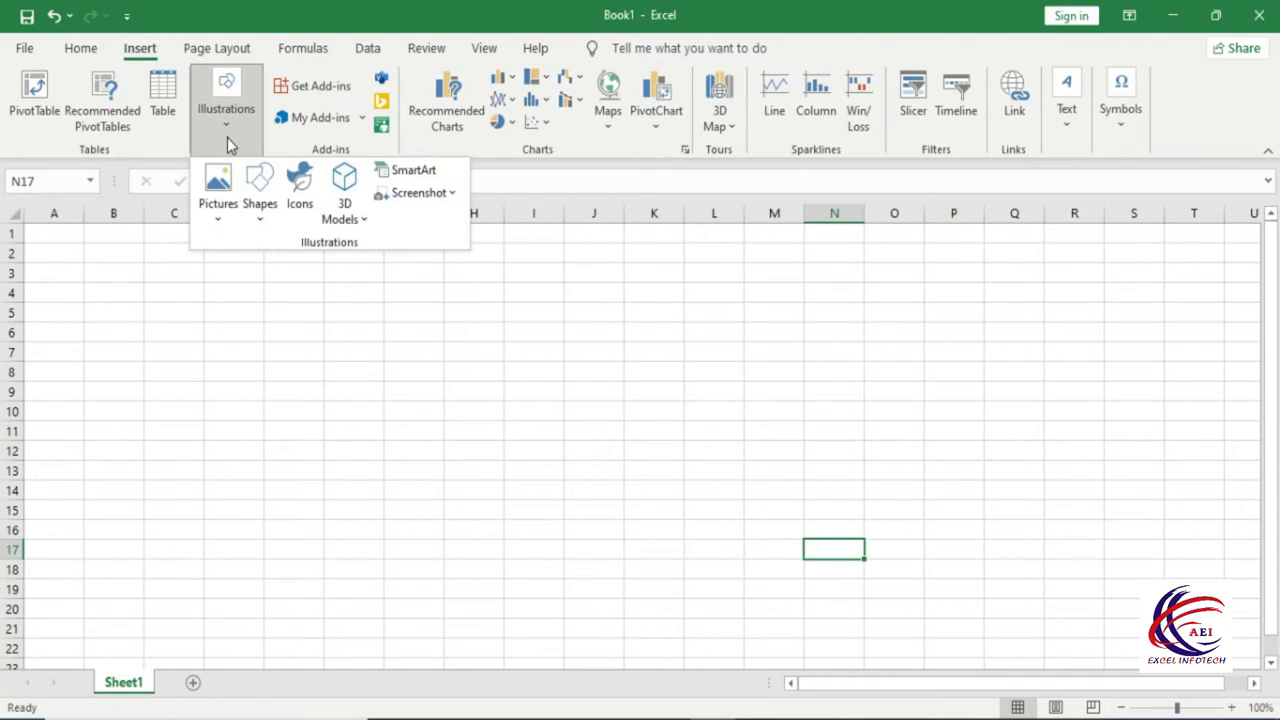
{"action": "left_click", "coordinate": [263, 219]}
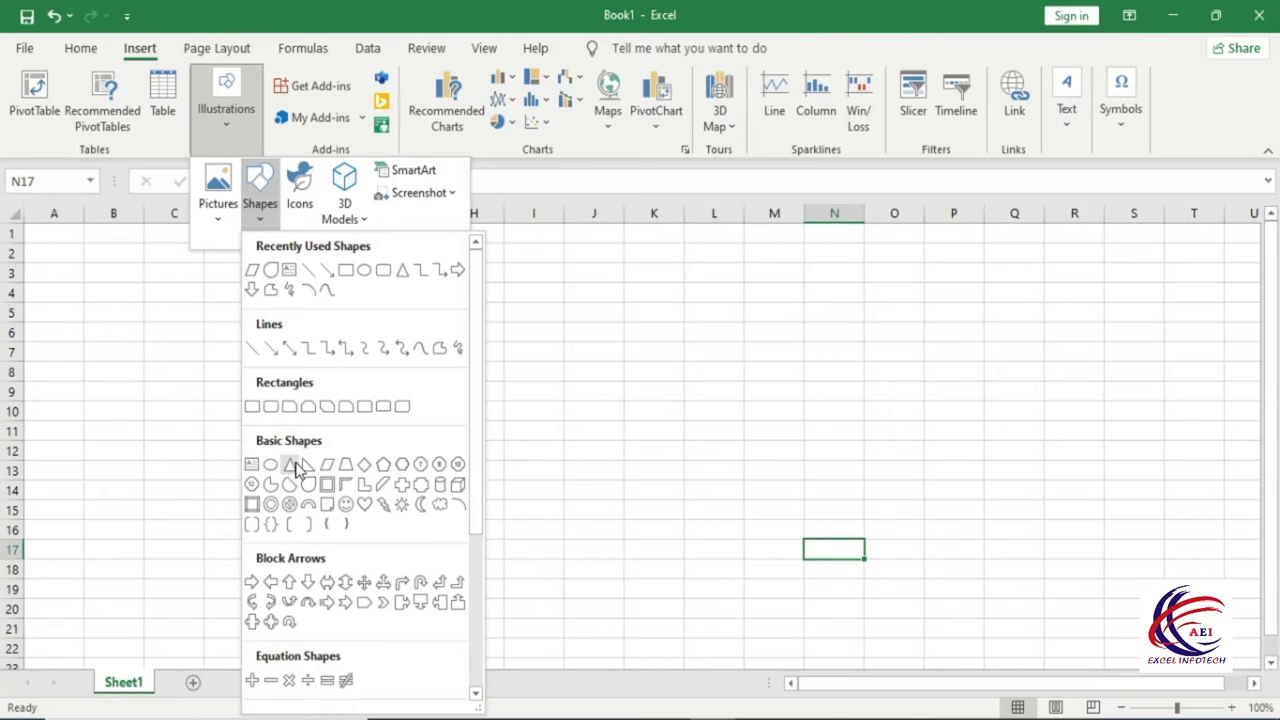
{"action": "left_click", "coordinate": [270, 406]}
{"action": "left_click_drag", "start_coordinate": [449, 343], "coordinate": [668, 487]}
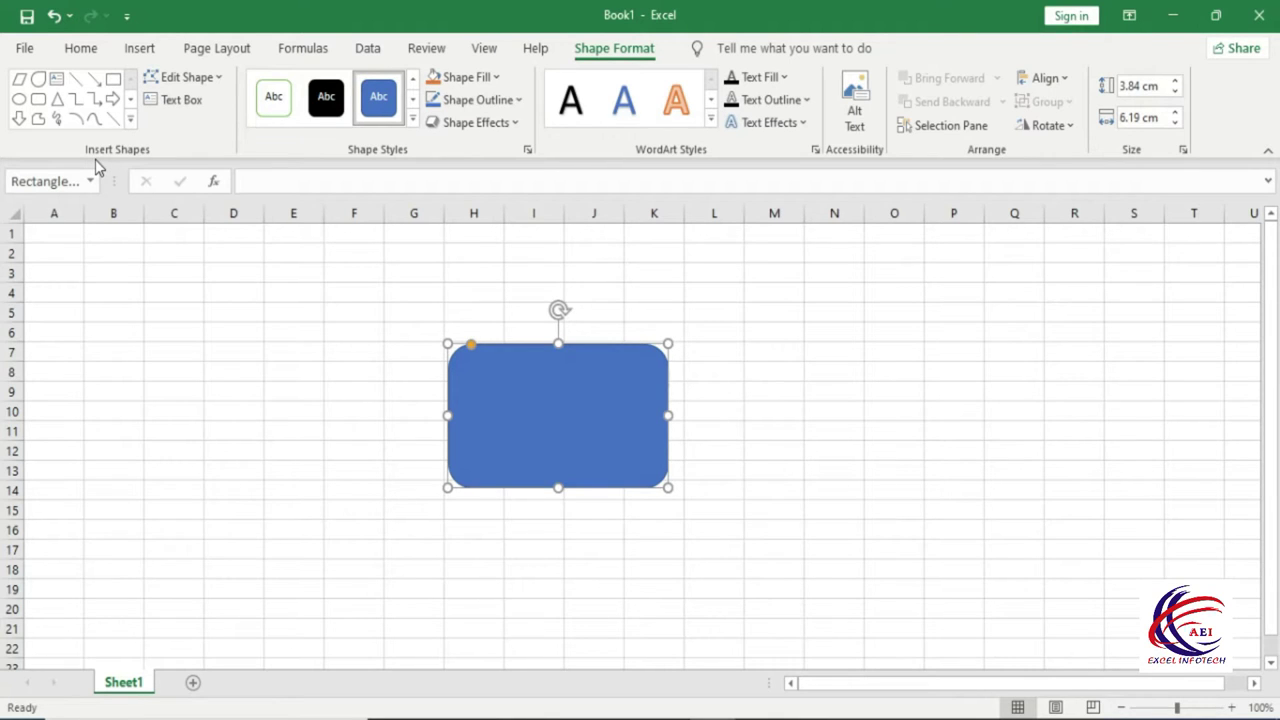
Draw a chord shape left of the rectangle, across columns B–F and rows 6–15
{"action": "left_click", "coordinate": [130, 119]}
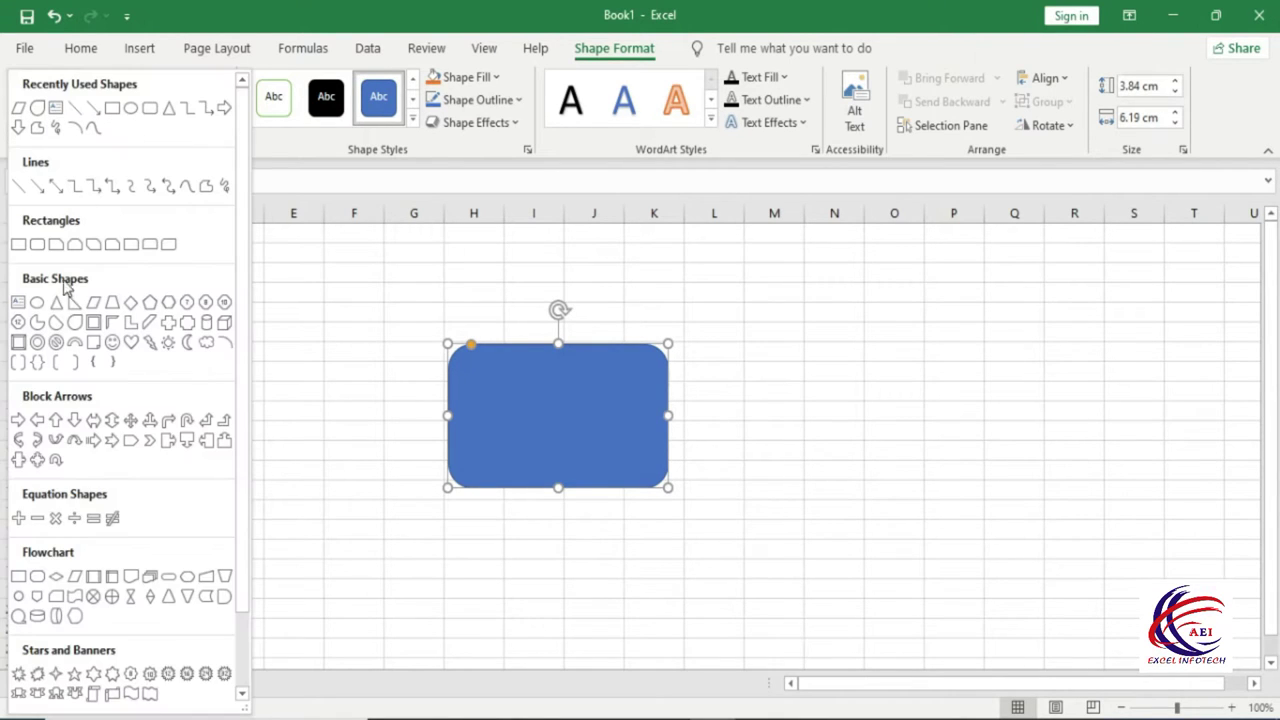
{"action": "left_click", "coordinate": [56, 322]}
{"action": "left_click_drag", "start_coordinate": [124, 324], "coordinate": [335, 510]}
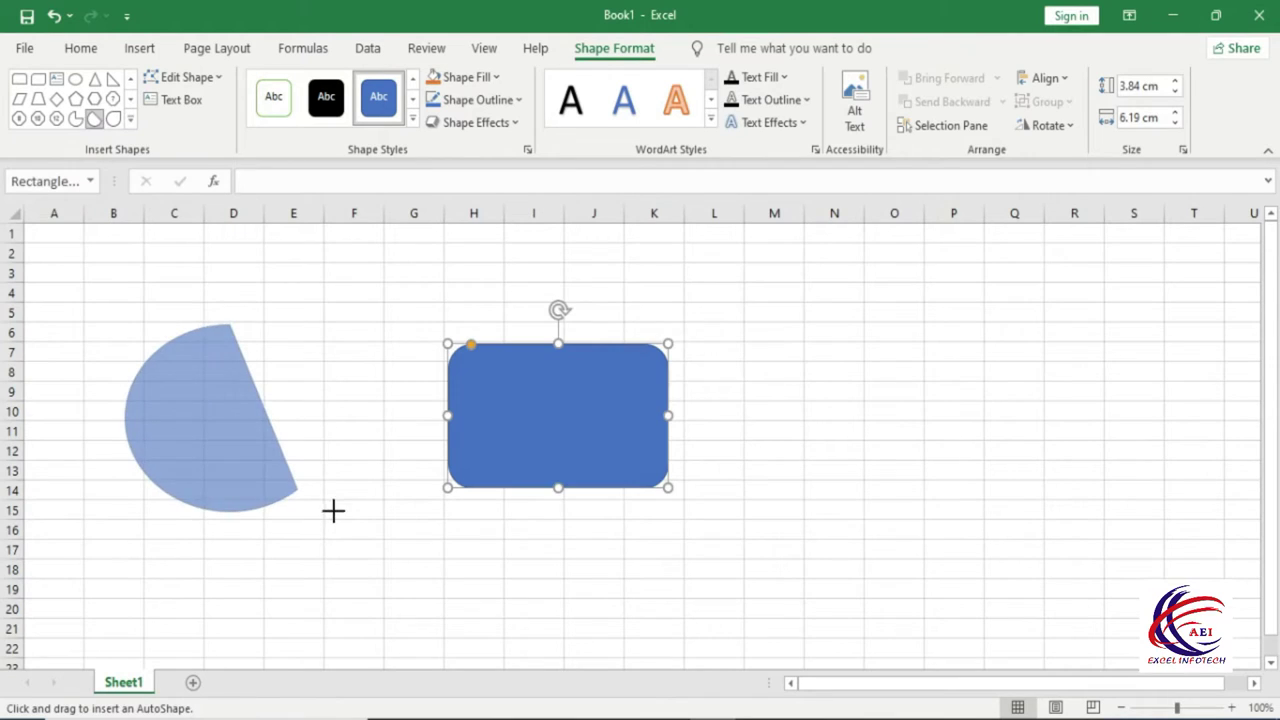
Change the chord into a teardrop shape with Change Shape
{"action": "left_click", "coordinate": [226, 76]}
{"action": "mouse_move", "coordinate": [206, 106]}
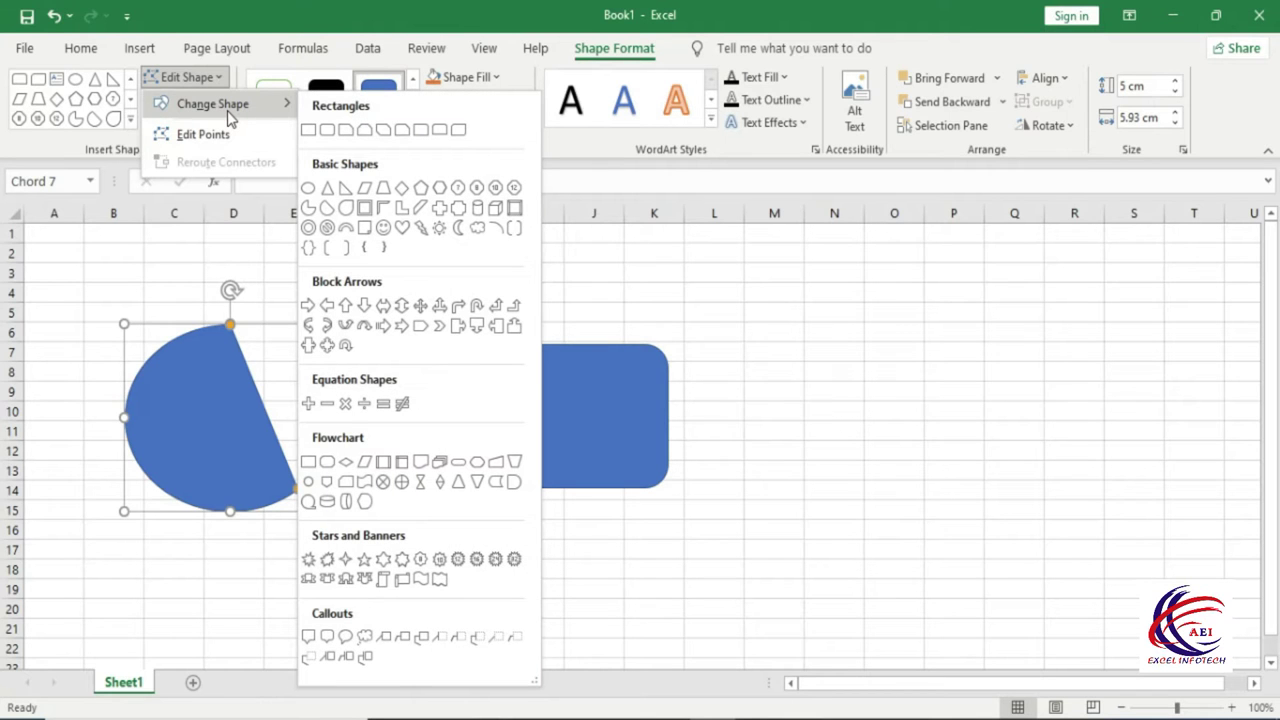
{"action": "left_click", "coordinate": [346, 207]}
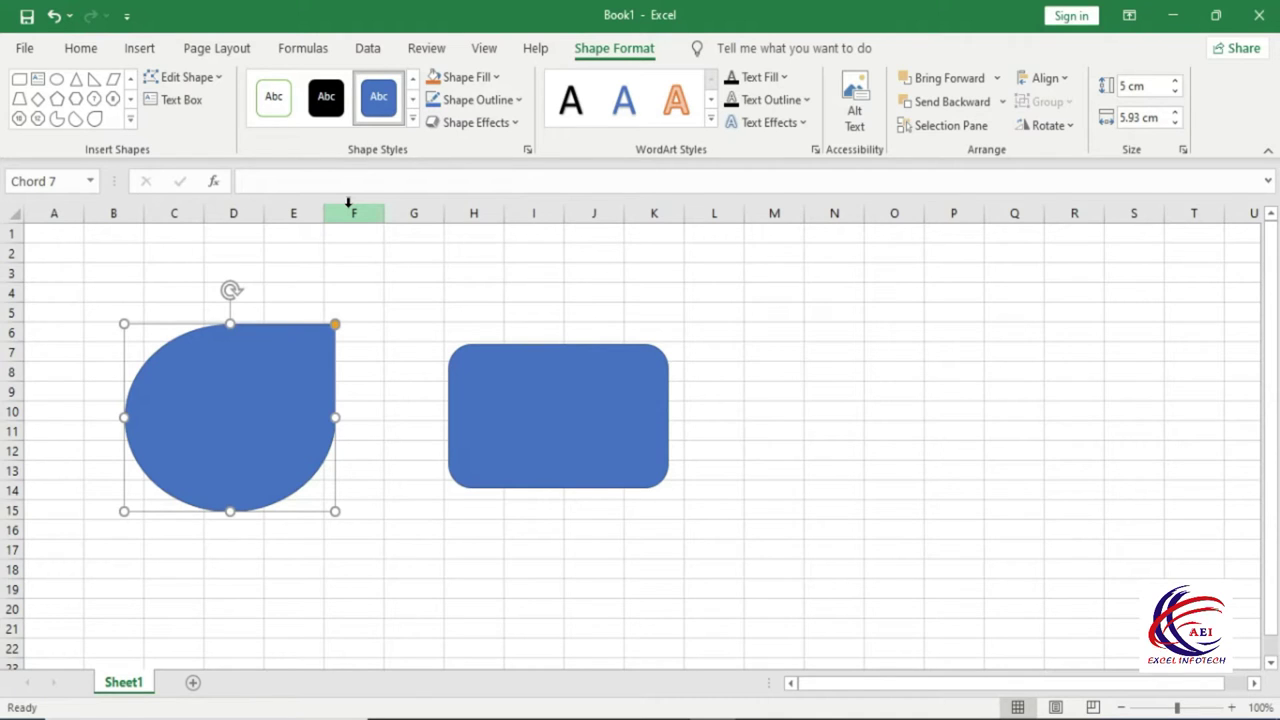
Edit the teardrop's points to raise its top vertex to row 4 and curve the adjacent edge inward
{"action": "left_click", "coordinate": [208, 80]}
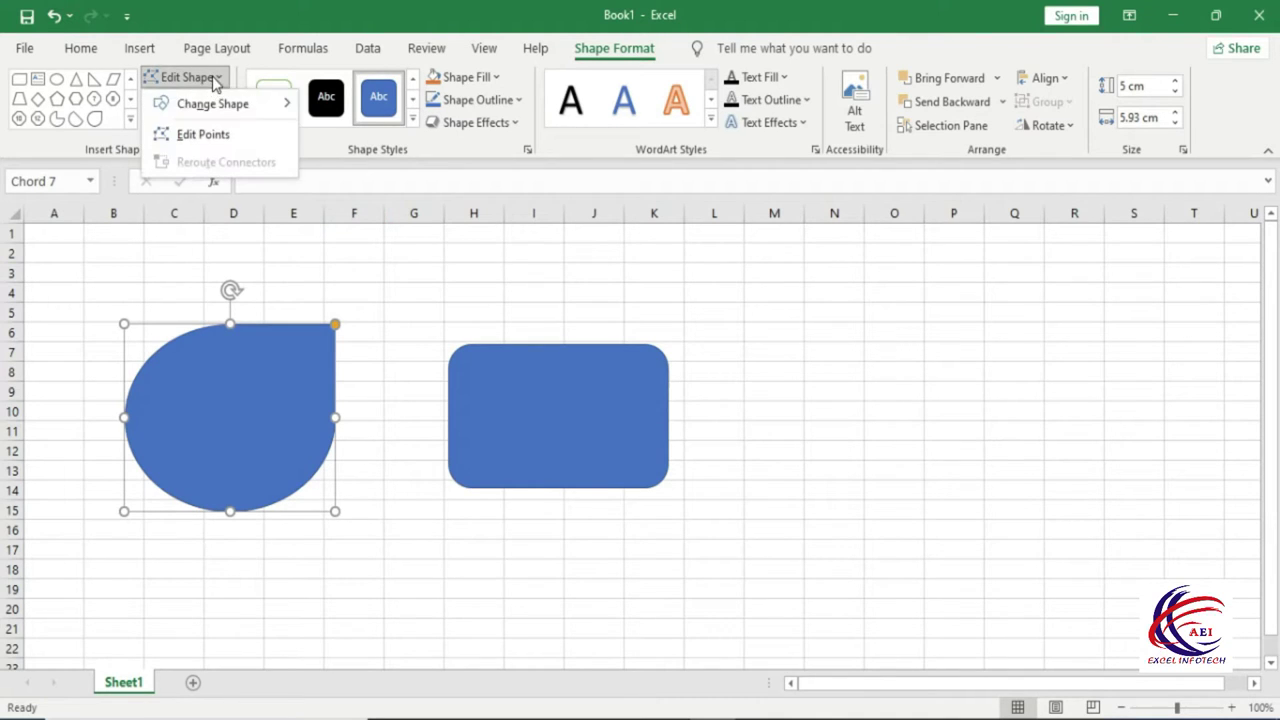
{"action": "left_click", "coordinate": [236, 145]}
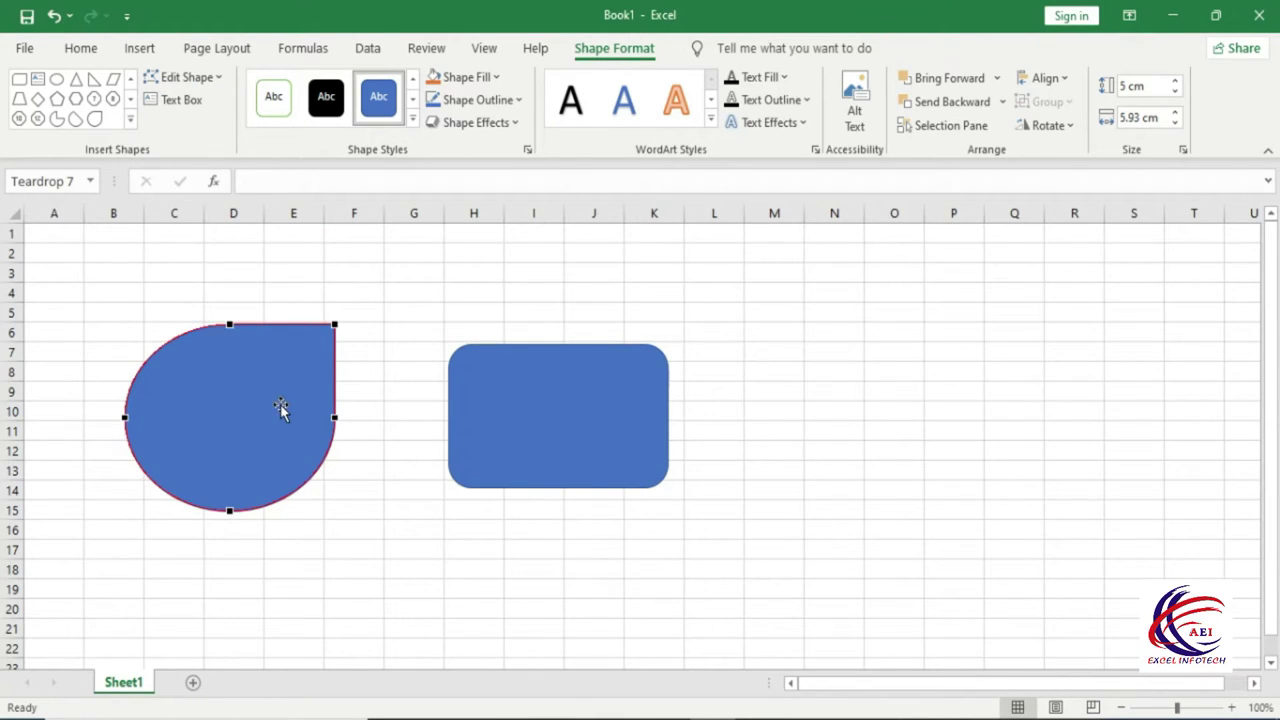
{"action": "left_click_drag", "start_coordinate": [230, 325], "coordinate": [237, 284]}
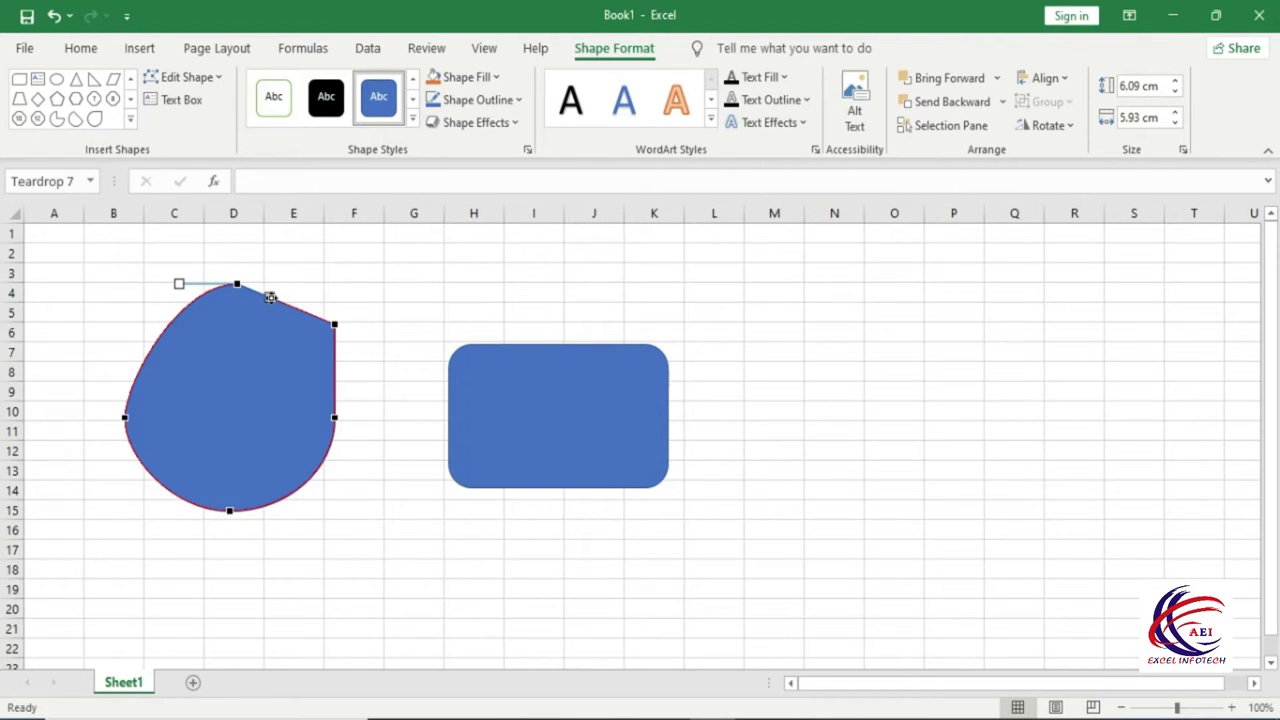
{"action": "left_click_drag", "start_coordinate": [270, 296], "coordinate": [231, 372]}
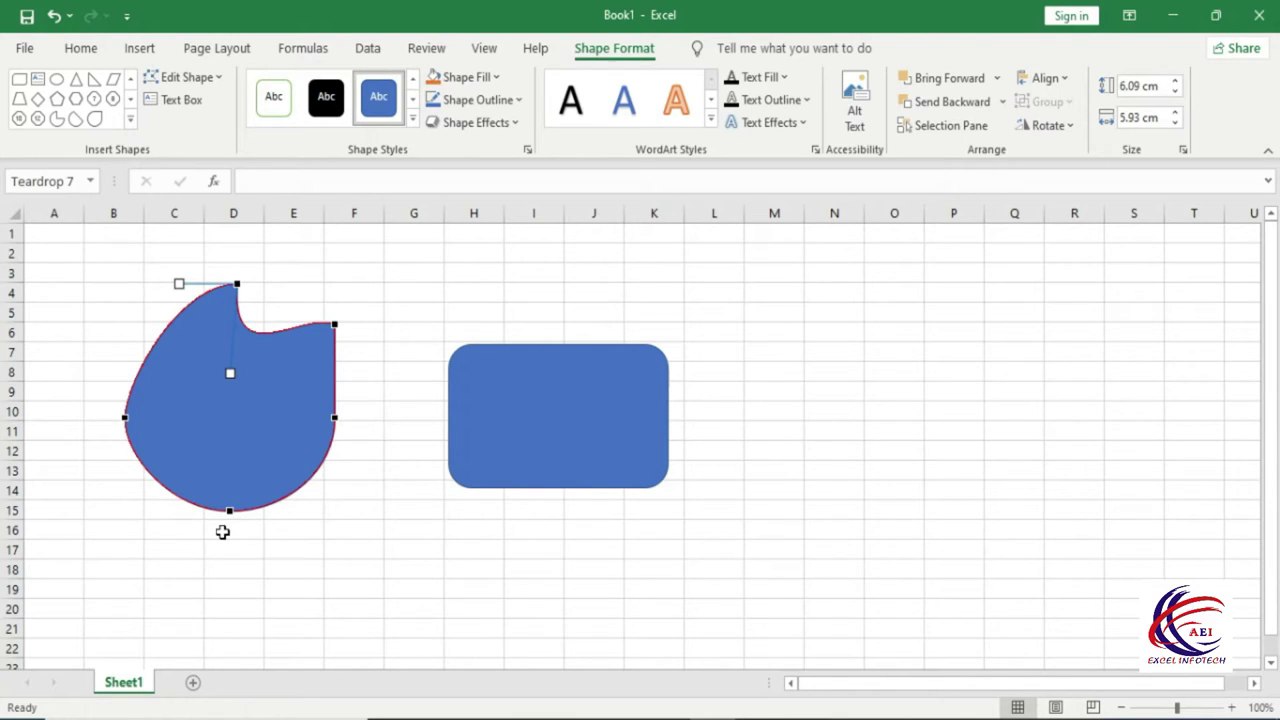
{"action": "left_click", "coordinate": [245, 232]}
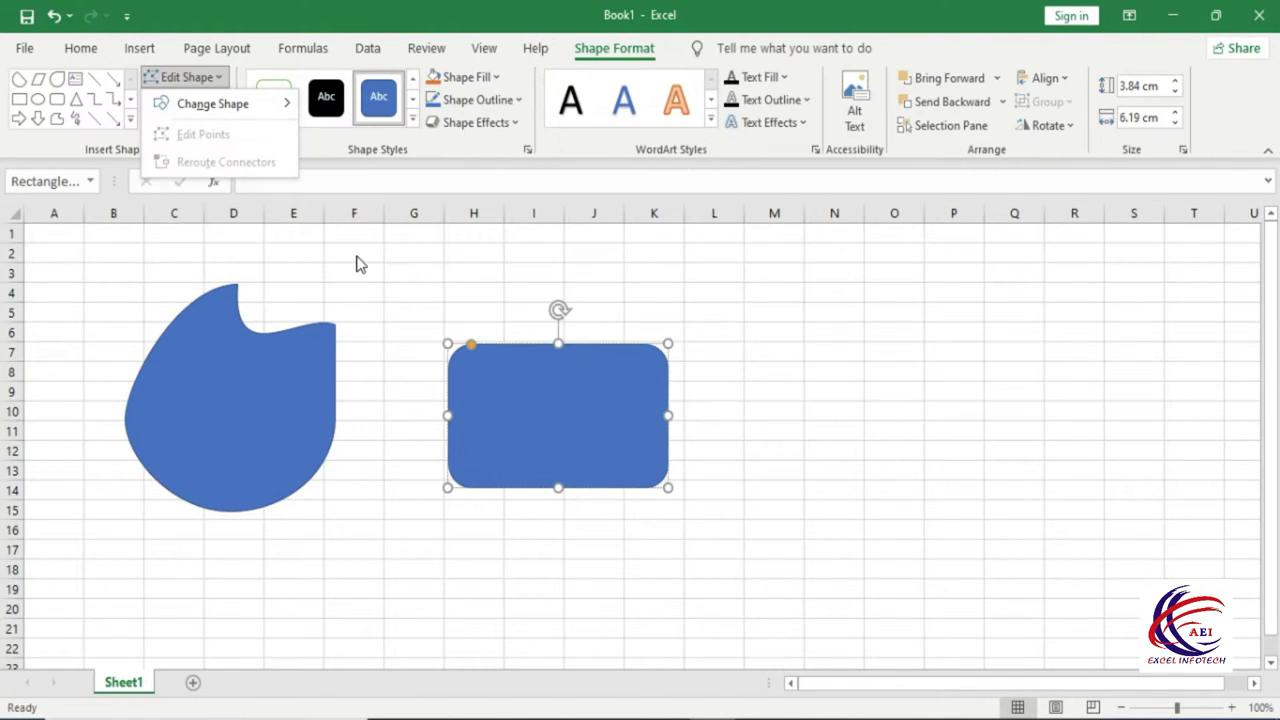
Move the rectangle to columns K–N and the teardrop to columns D–G, then pick the Elbow Connector
{"action": "left_click", "coordinate": [219, 79]}
{"action": "left_click", "coordinate": [372, 262]}
{"action": "left_click_drag", "start_coordinate": [536, 436], "coordinate": [709, 428]}
{"action": "left_click", "coordinate": [309, 391]}
{"action": "left_click_drag", "start_coordinate": [309, 391], "coordinate": [392, 375]}
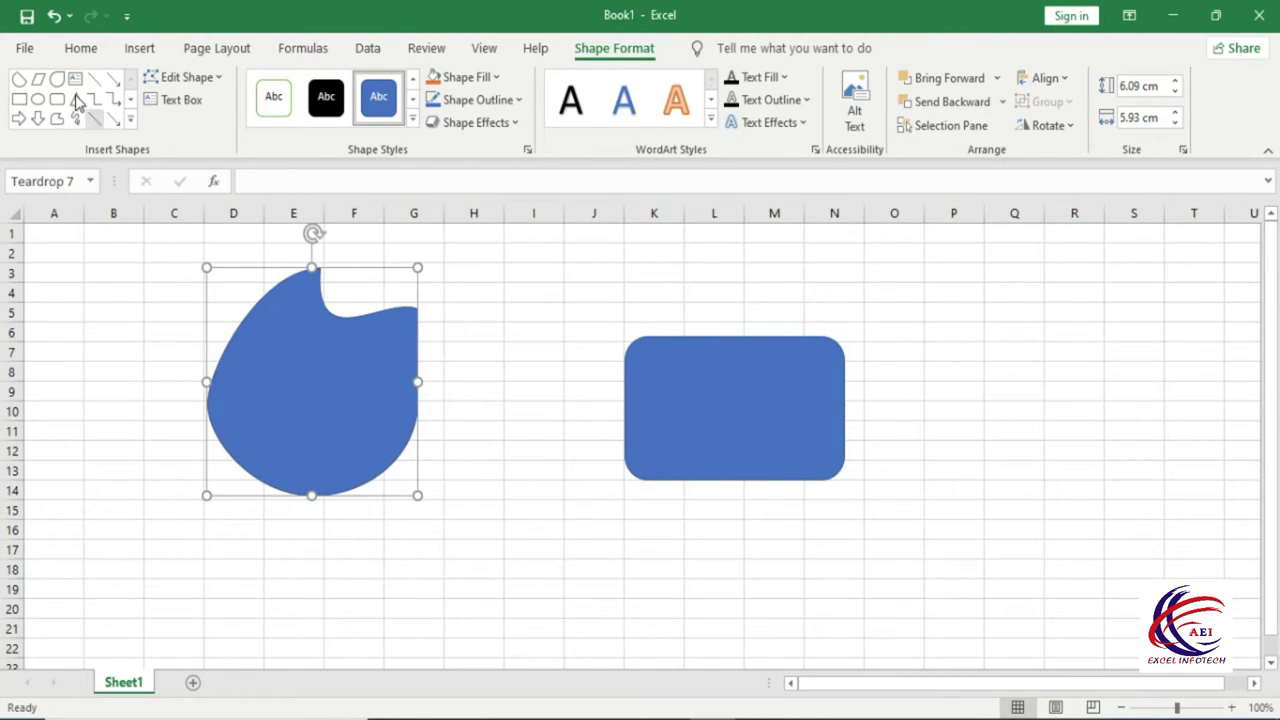
{"action": "left_click", "coordinate": [131, 119]}
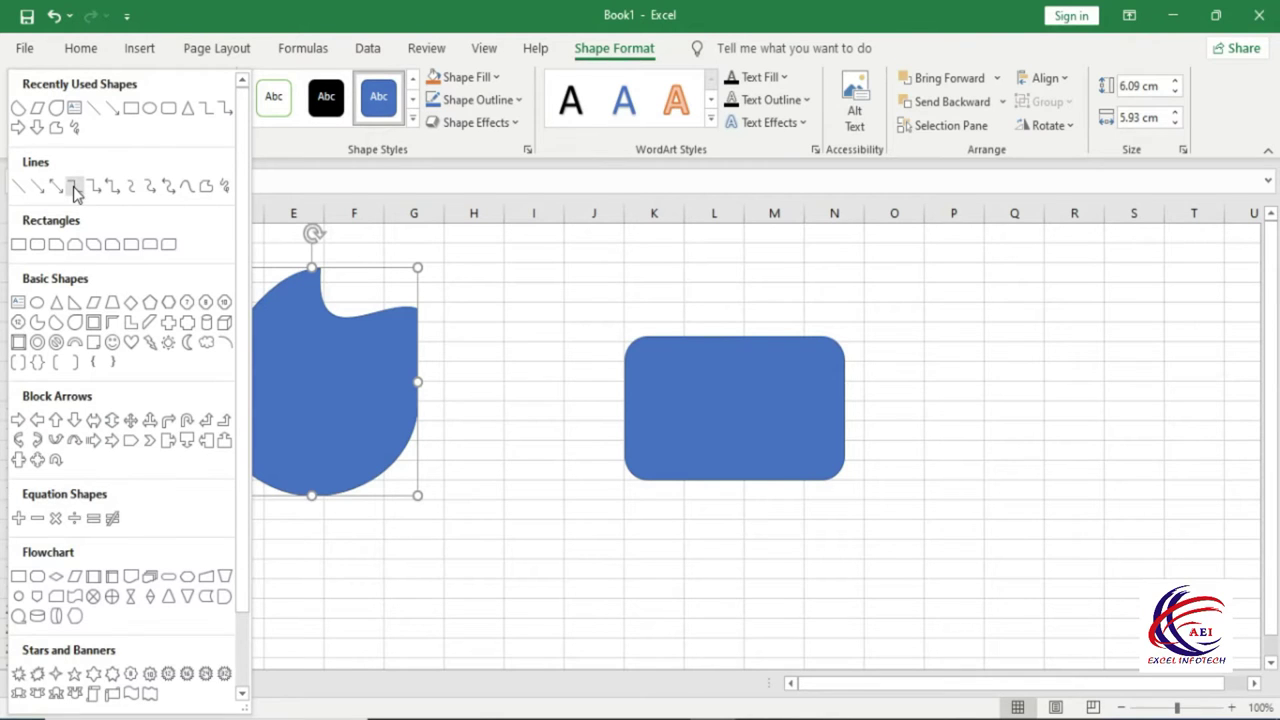
{"action": "left_click", "coordinate": [75, 188]}
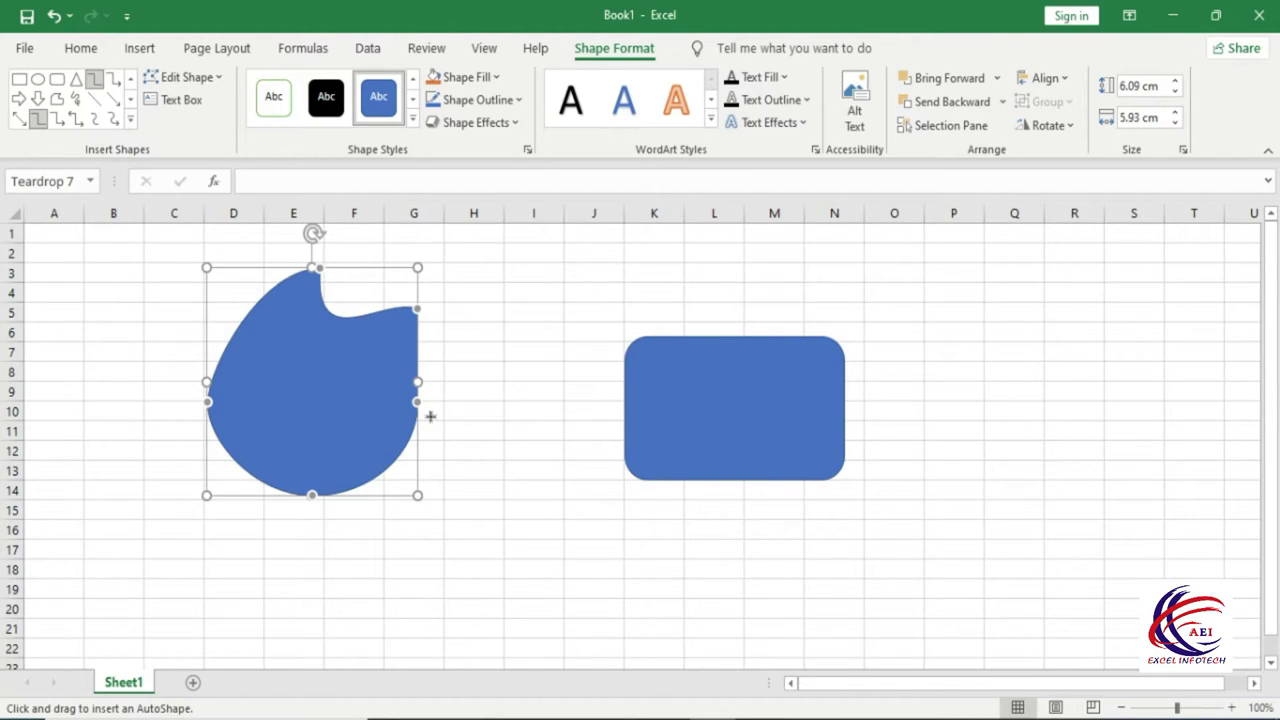
Connect the teardrop's right point to the rectangle's left point and move both shapes to test the link
{"action": "left_click_drag", "start_coordinate": [416, 402], "coordinate": [590, 447]}
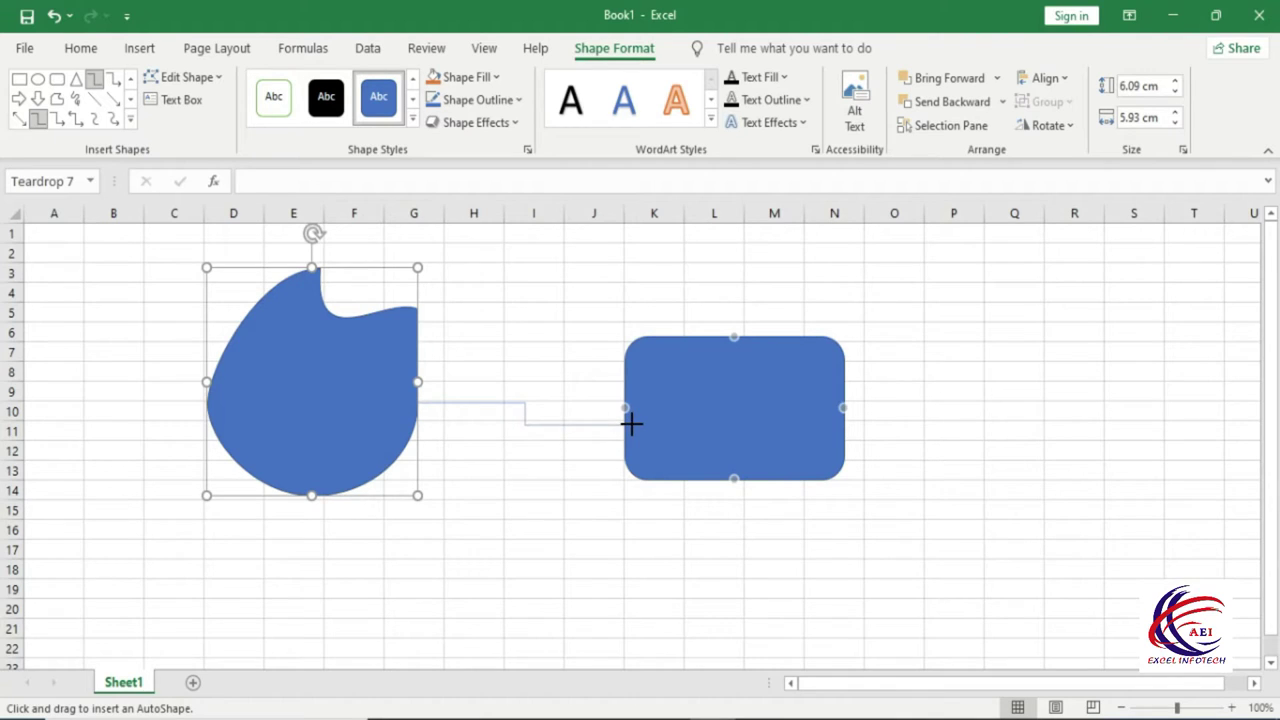
{"action": "mouse_move", "coordinate": [590, 447]}
{"action": "left_mouse_down"}
{"action": "mouse_move", "coordinate": [634, 400]}
{"action": "mouse_move", "coordinate": [615, 418]}
{"action": "mouse_move", "coordinate": [620, 406]}
{"action": "mouse_move", "coordinate": [908, 381]}
{"action": "mouse_move", "coordinate": [786, 549]}
{"action": "mouse_move", "coordinate": [845, 539]}
{"action": "mouse_move", "coordinate": [872, 440]}
{"action": "left_mouse_up"}
{"action": "left_click_drag", "start_coordinate": [735, 489], "coordinate": [674, 511]}
{"action": "left_click_drag", "start_coordinate": [337, 403], "coordinate": [415, 555]}
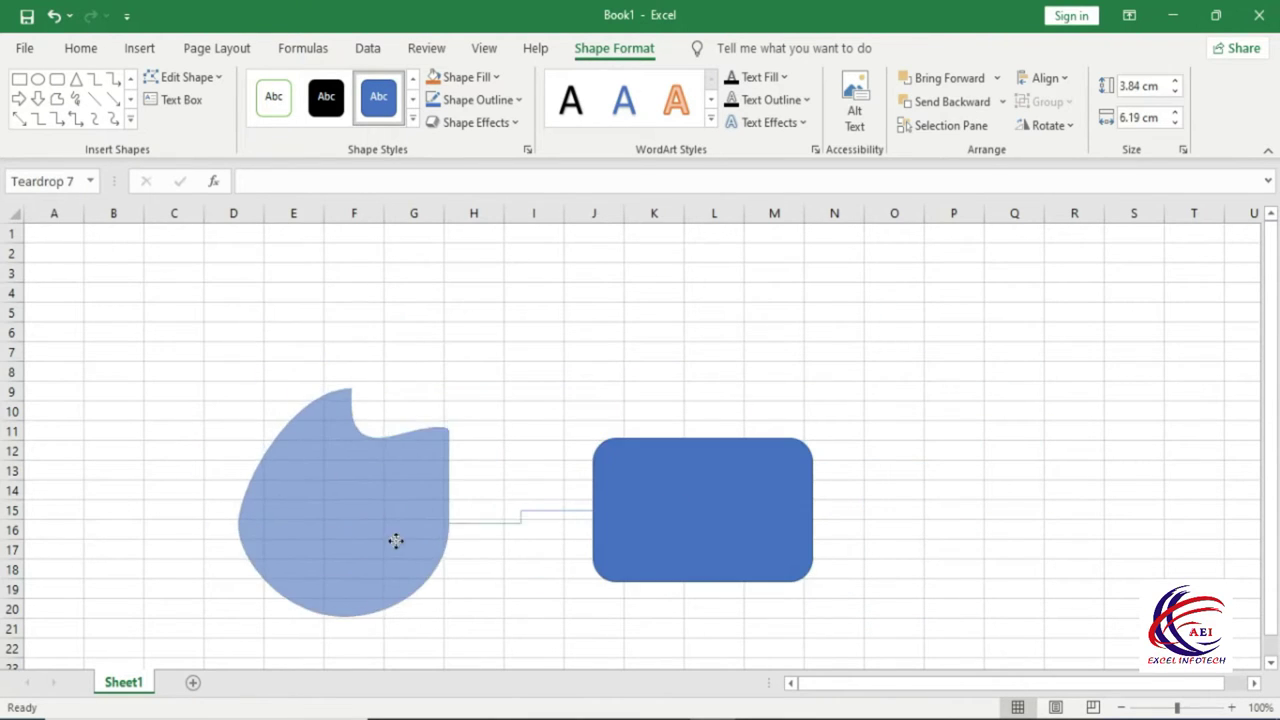
{"action": "left_click_drag", "start_coordinate": [697, 484], "coordinate": [598, 282]}
{"action": "left_click_drag", "start_coordinate": [279, 481], "coordinate": [646, 539]}
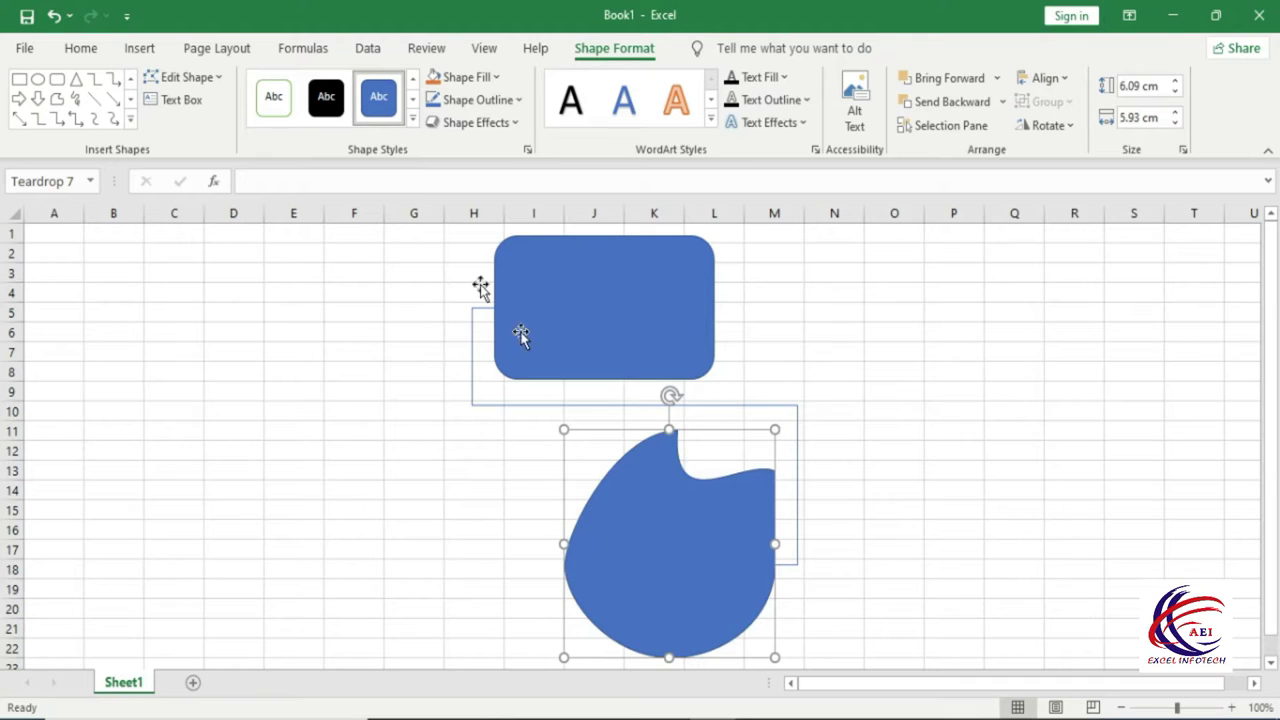
Reroute the connector to a shorter path, placing the teardrop at C1–F12 and the rectangle near H15–K21
{"action": "left_click", "coordinate": [218, 80]}
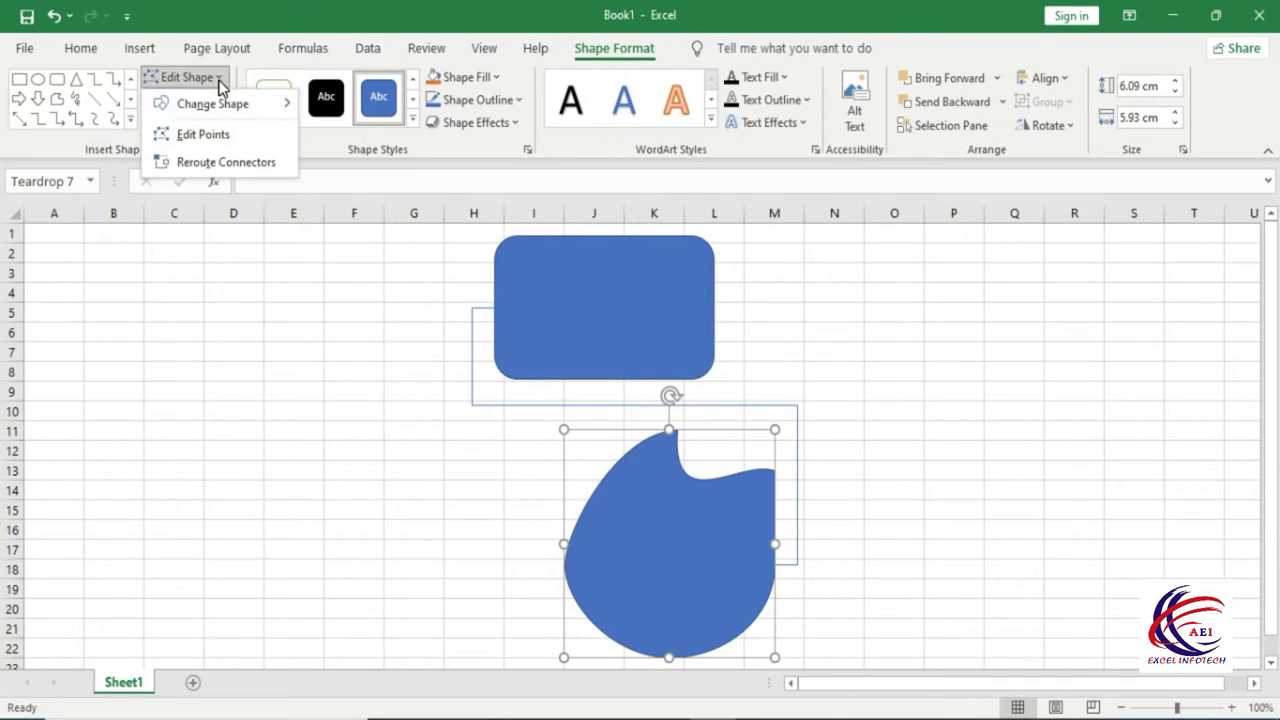
{"action": "left_click", "coordinate": [226, 162]}
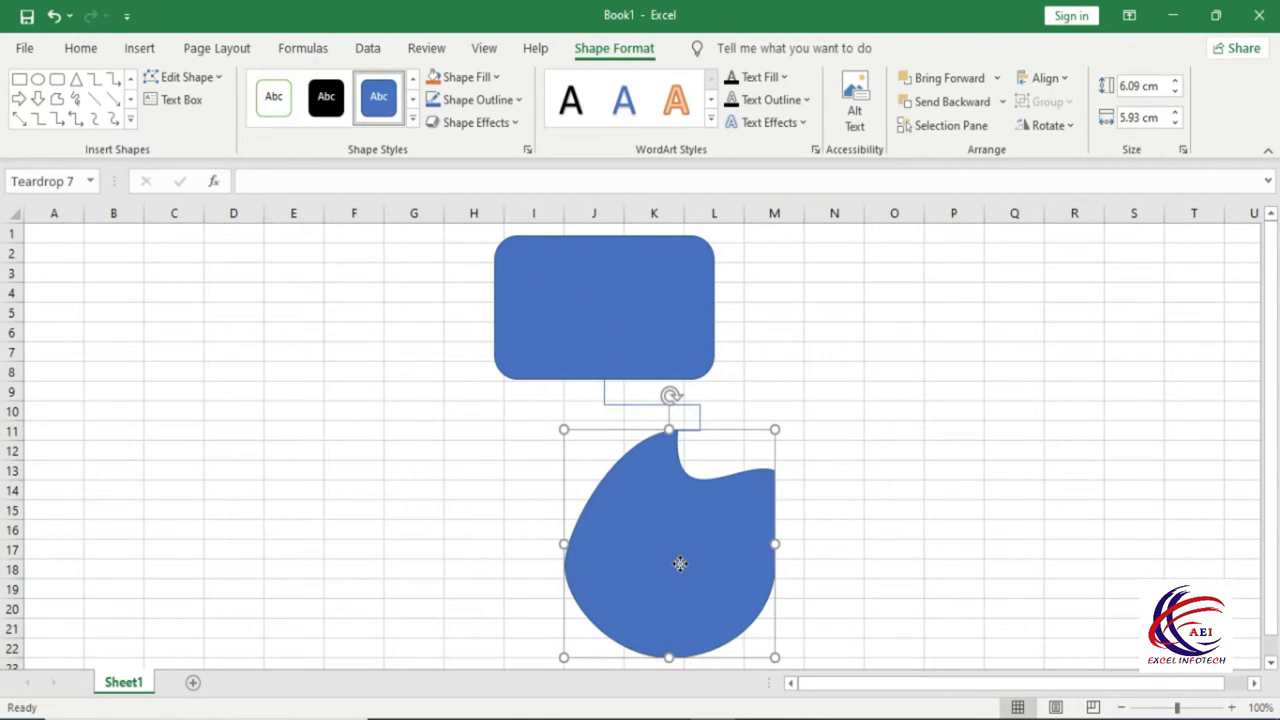
{"action": "left_click_drag", "start_coordinate": [679, 564], "coordinate": [303, 419]}
{"action": "left_click_drag", "start_coordinate": [628, 315], "coordinate": [580, 607]}
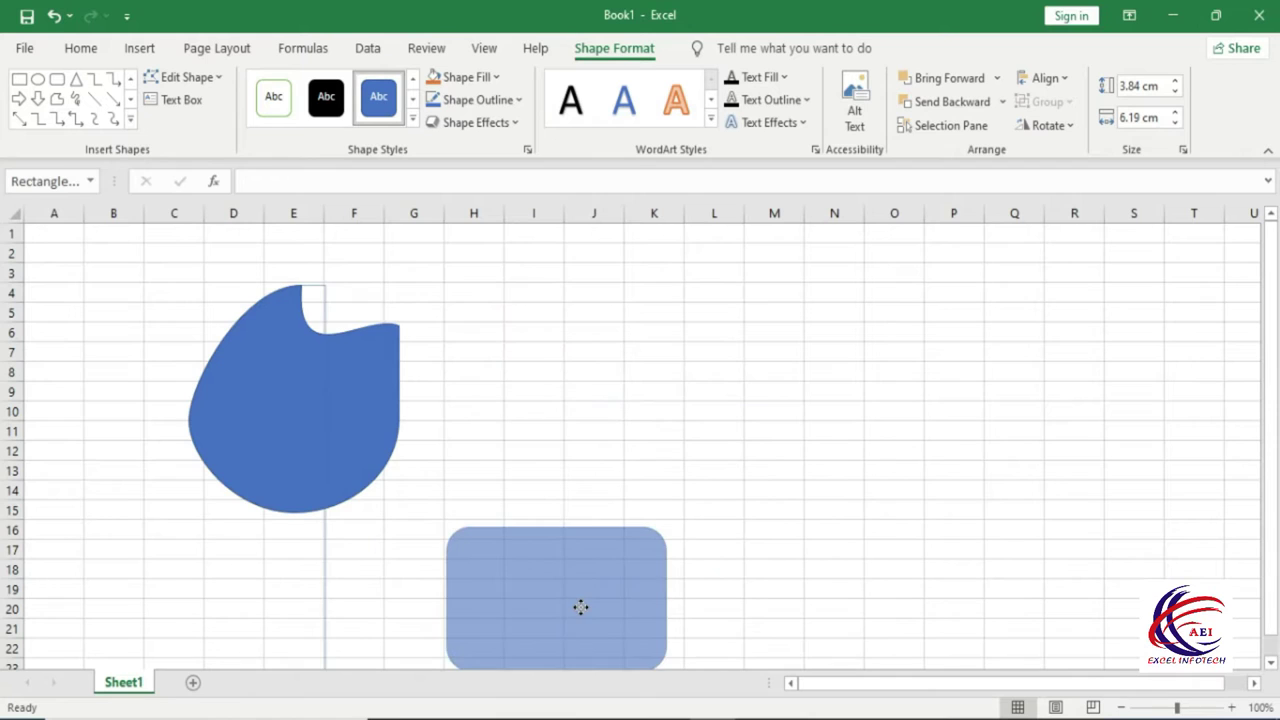
{"action": "left_click_drag", "start_coordinate": [295, 405], "coordinate": [420, 357]}
{"action": "left_click_drag", "start_coordinate": [590, 612], "coordinate": [600, 586]}
{"action": "left_click_drag", "start_coordinate": [455, 405], "coordinate": [403, 392]}
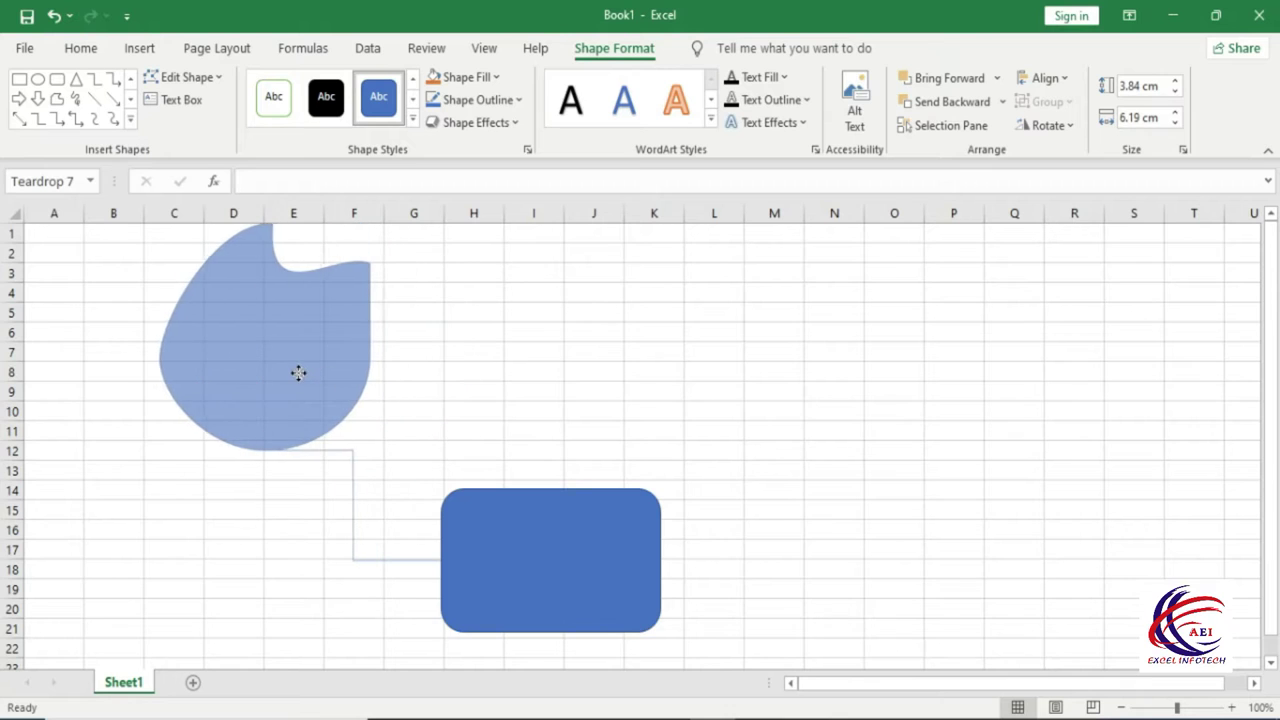
{"action": "left_click_drag", "start_coordinate": [403, 392], "coordinate": [289, 375]}
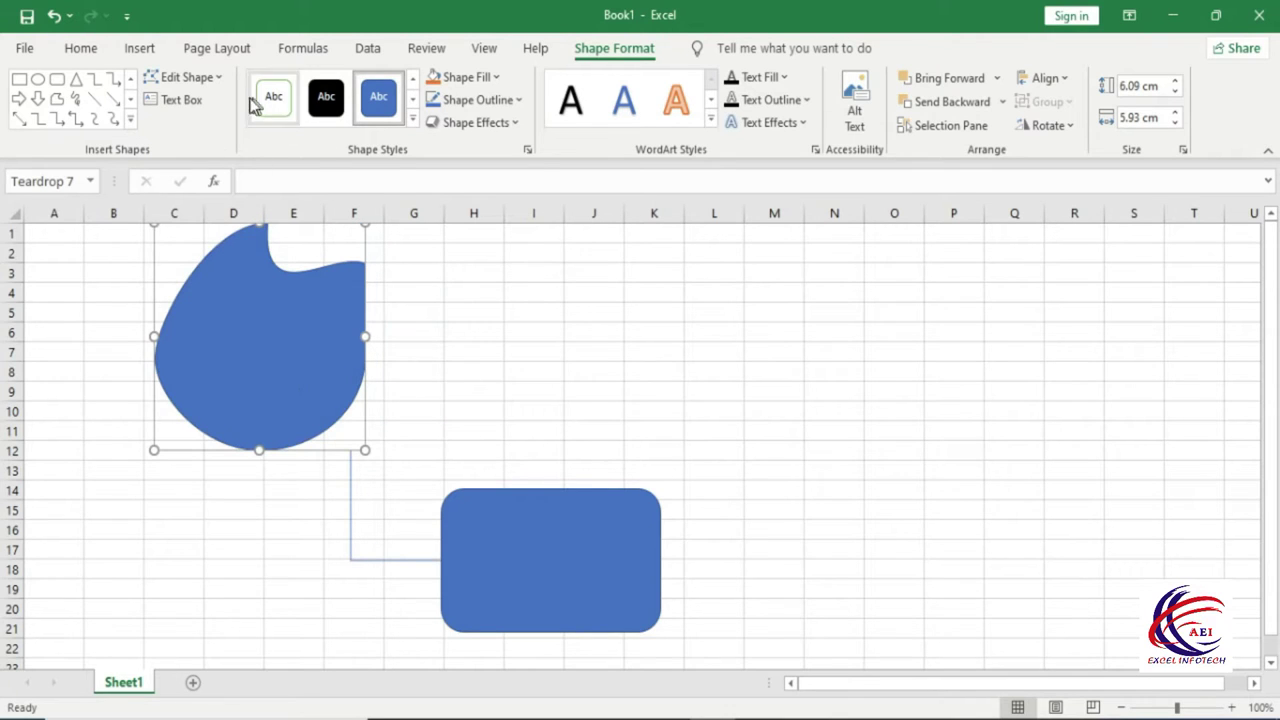
Draw a text box from M4 to P21 holding the text 'tutyitiyuiyu'
{"action": "left_click", "coordinate": [183, 77]}
{"action": "left_click", "coordinate": [340, 245]}
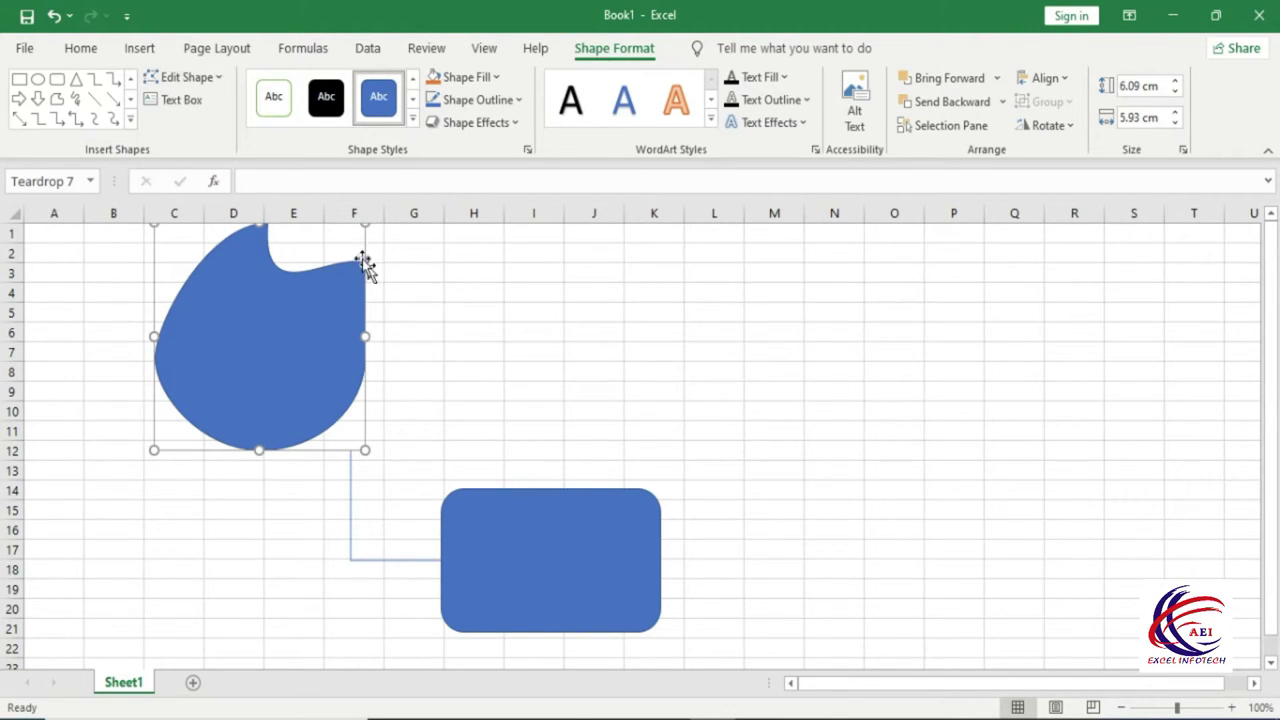
{"action": "left_click", "coordinate": [194, 109]}
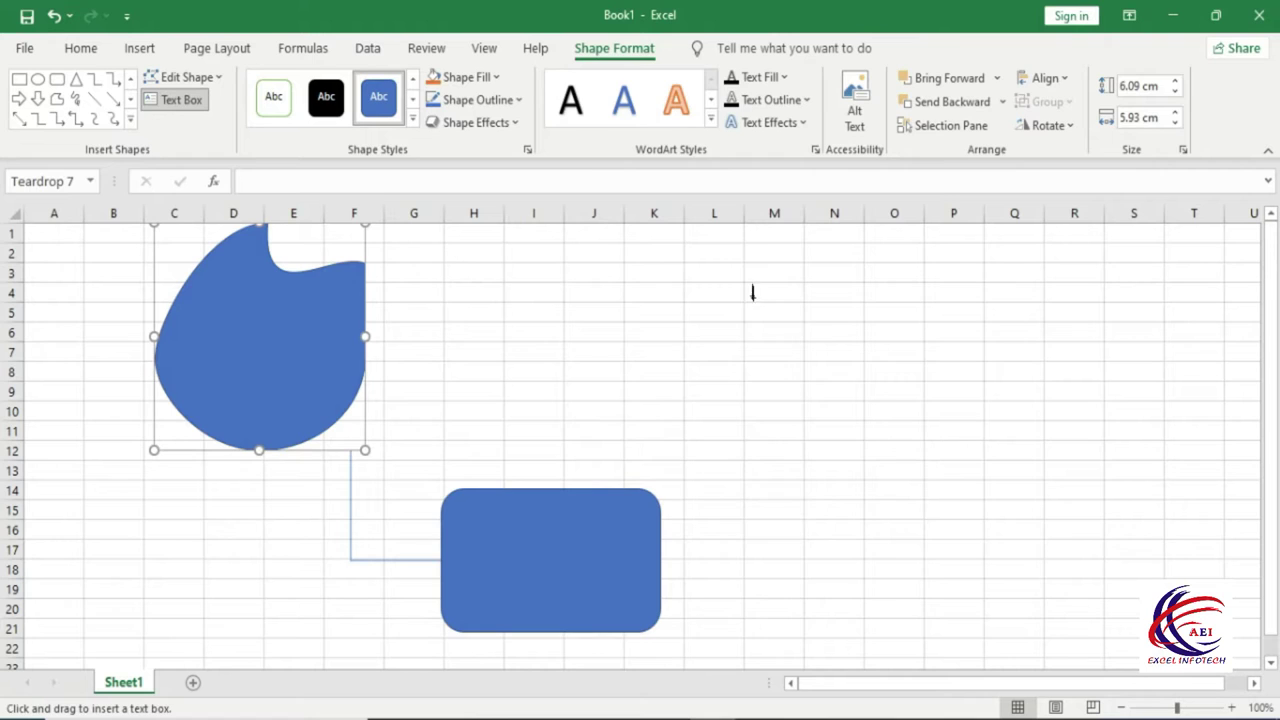
{"action": "left_click_drag", "start_coordinate": [745, 285], "coordinate": [969, 634]}
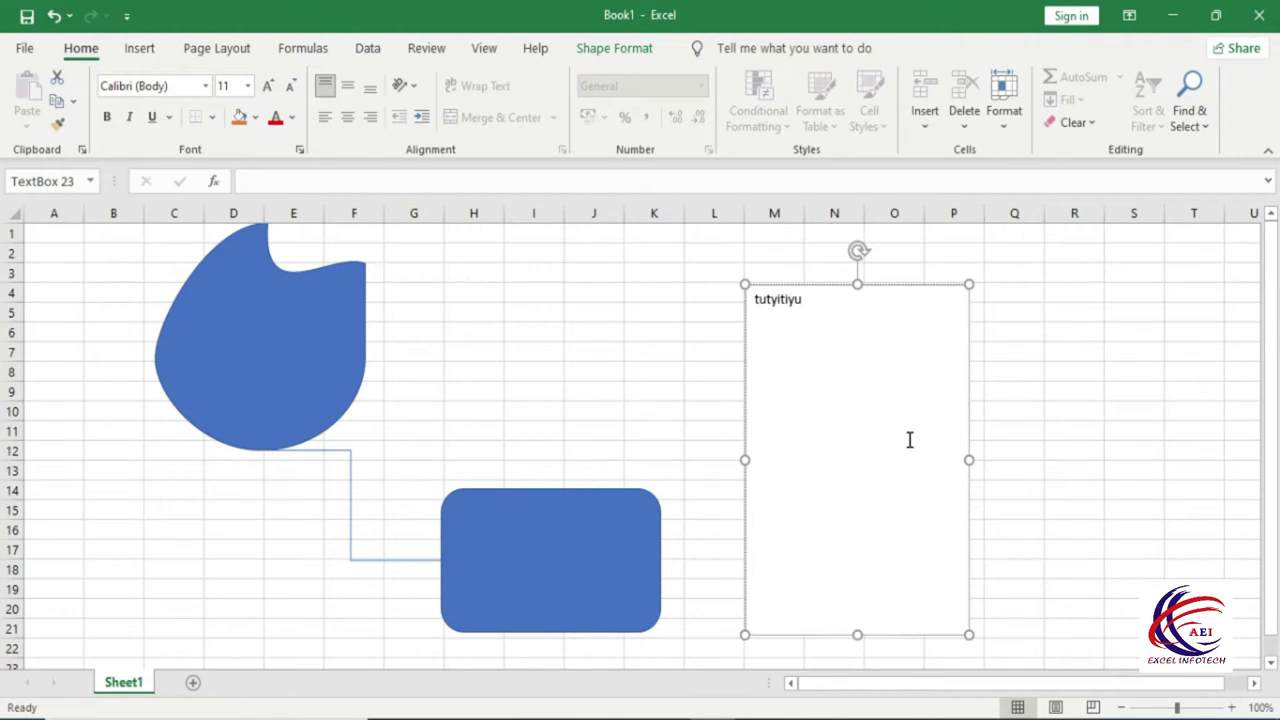
{"action": "left_click", "coordinate": [260, 340]}
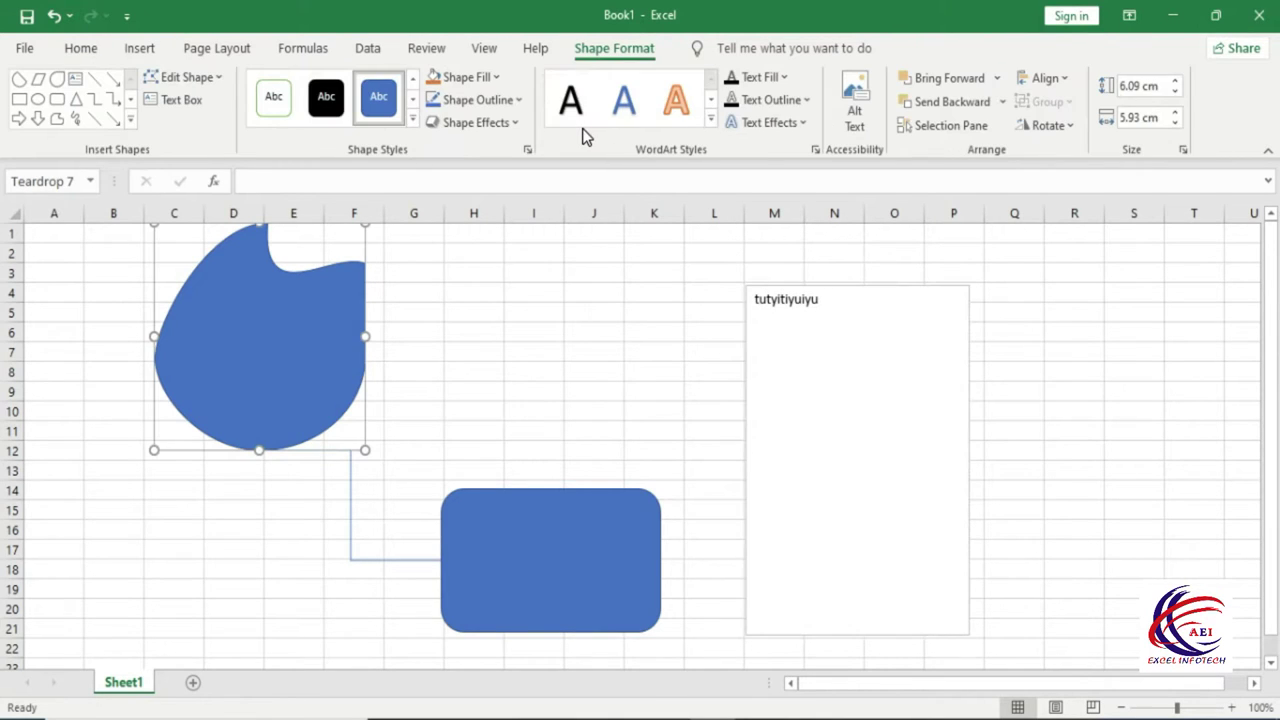
Apply the green theme shape style to the teardrop and preview the Shape Fill colours
{"action": "left_click", "coordinate": [410, 122]}
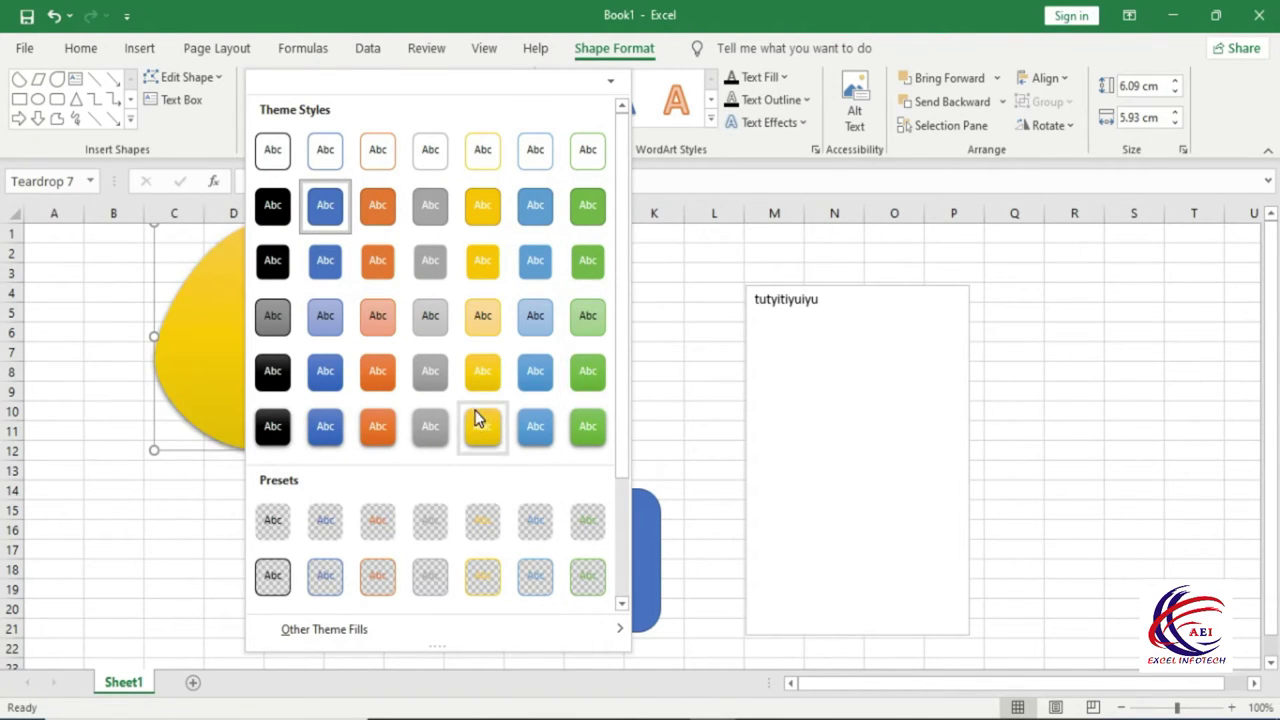
{"action": "left_click", "coordinate": [587, 426]}
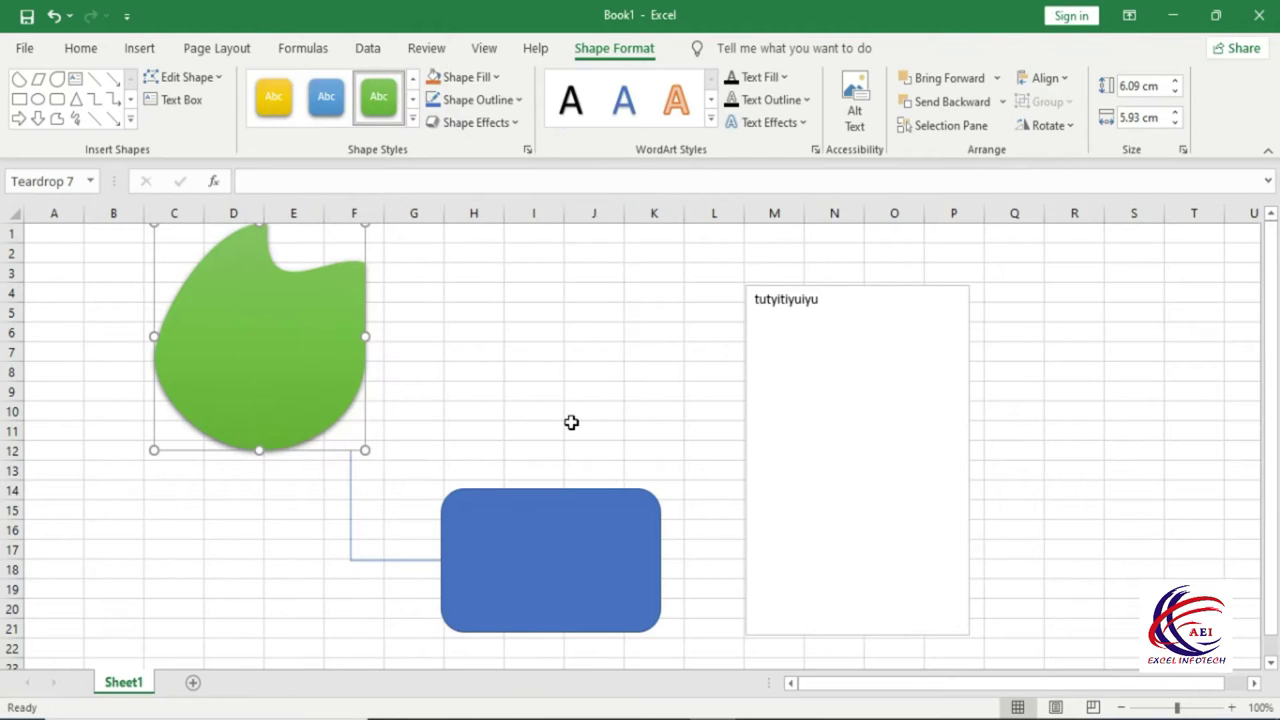
{"action": "left_click", "coordinate": [497, 80]}
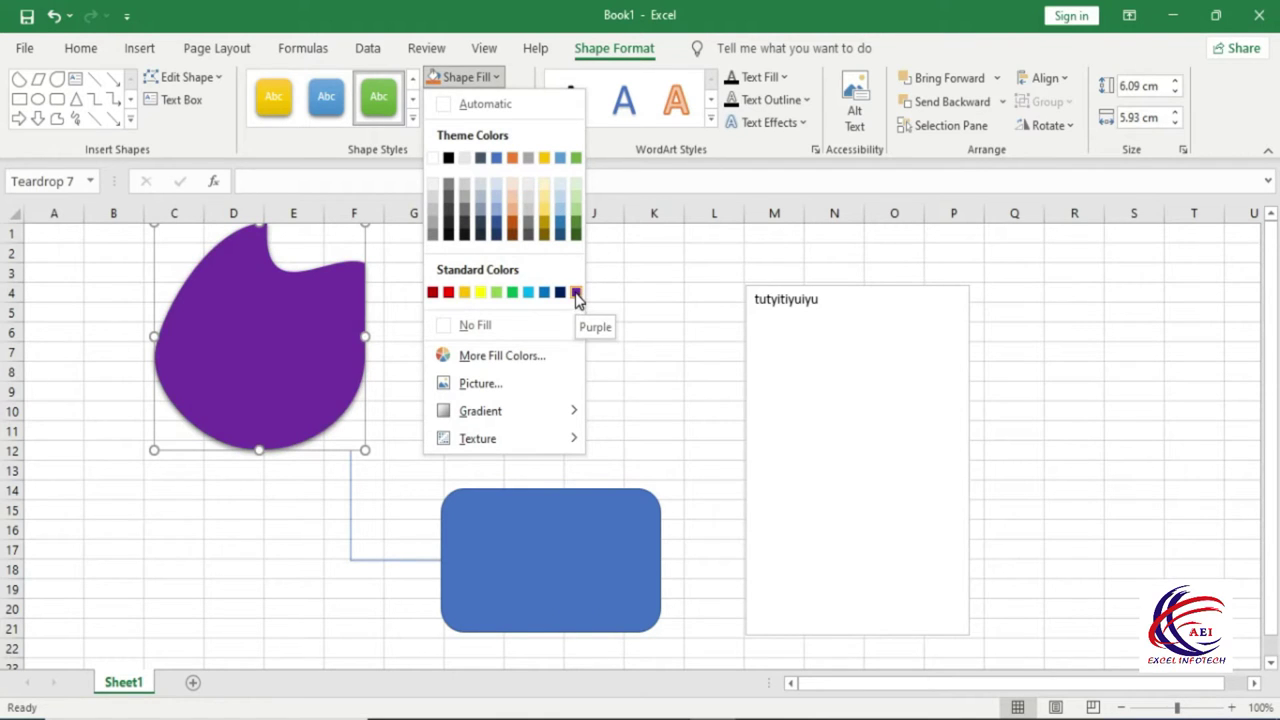
Fill the teardrop with a light blue custom colour from the Colors dialog
{"action": "left_click", "coordinate": [537, 363]}
{"action": "left_click", "coordinate": [880, 366]}
{"action": "left_click", "coordinate": [826, 348]}
{"action": "left_click", "coordinate": [811, 366]}
{"action": "left_click", "coordinate": [852, 320]}
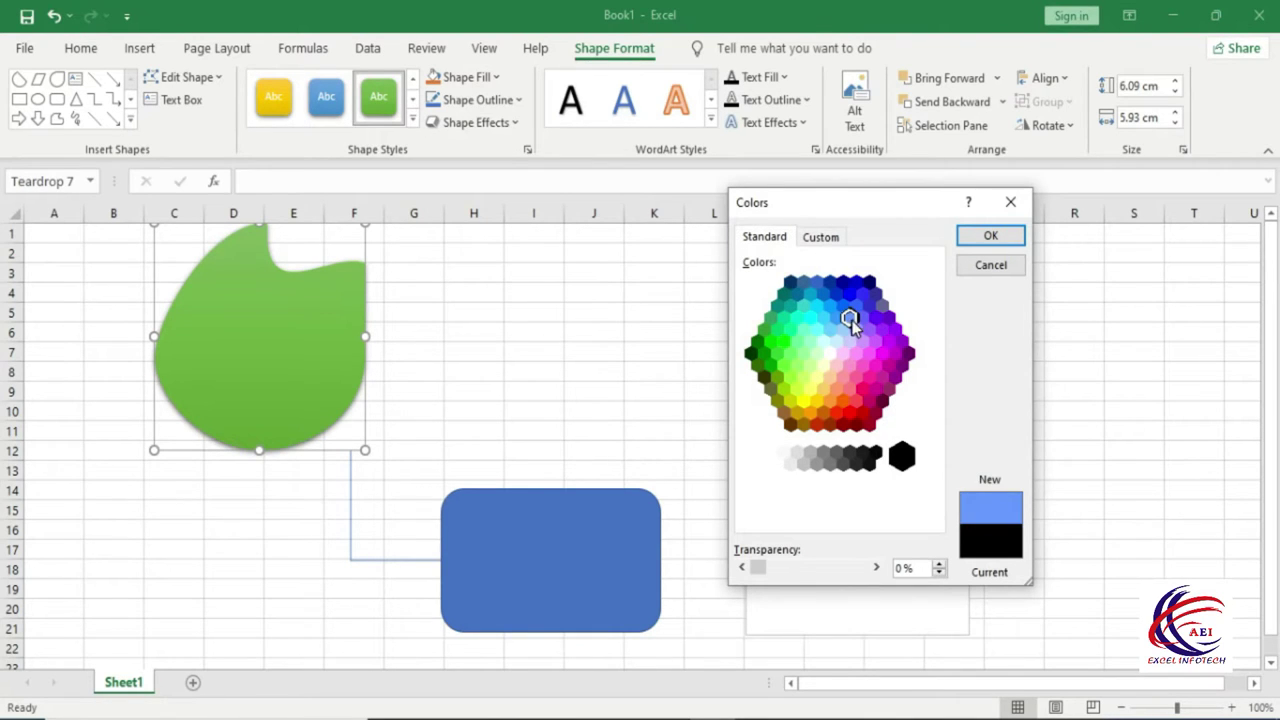
{"action": "left_click", "coordinate": [990, 236]}
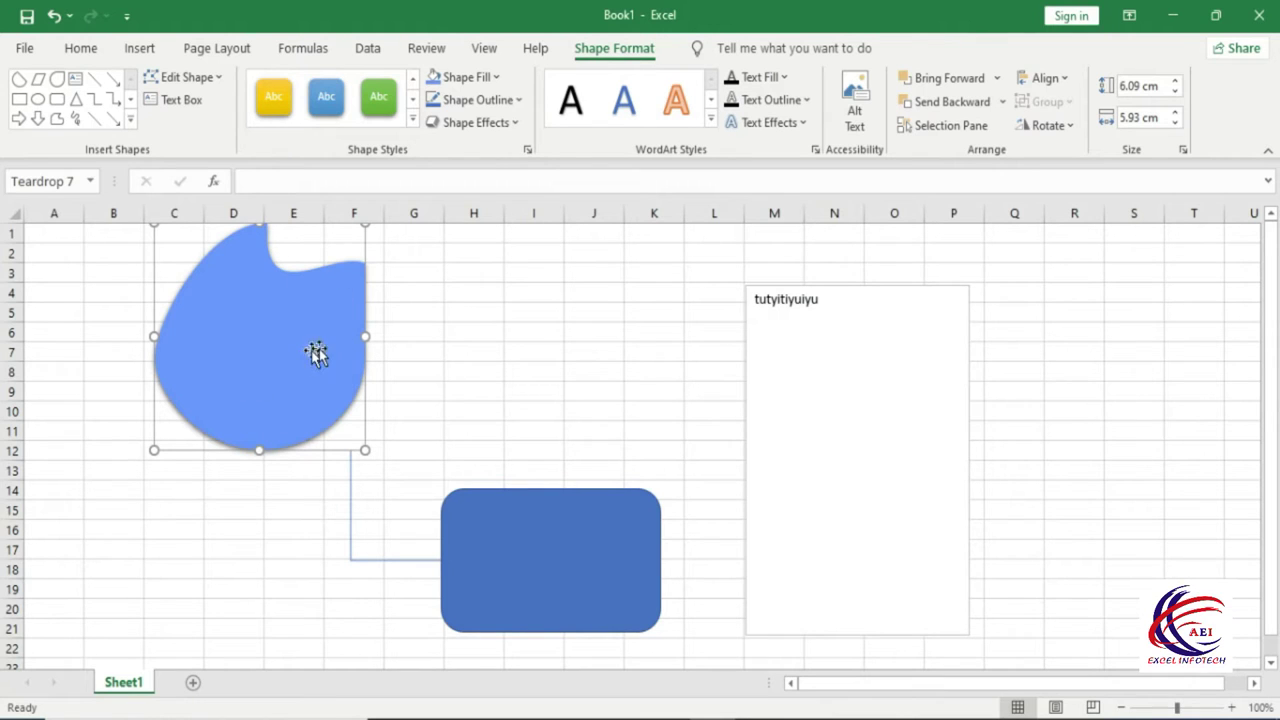
{"action": "left_click", "coordinate": [468, 77]}
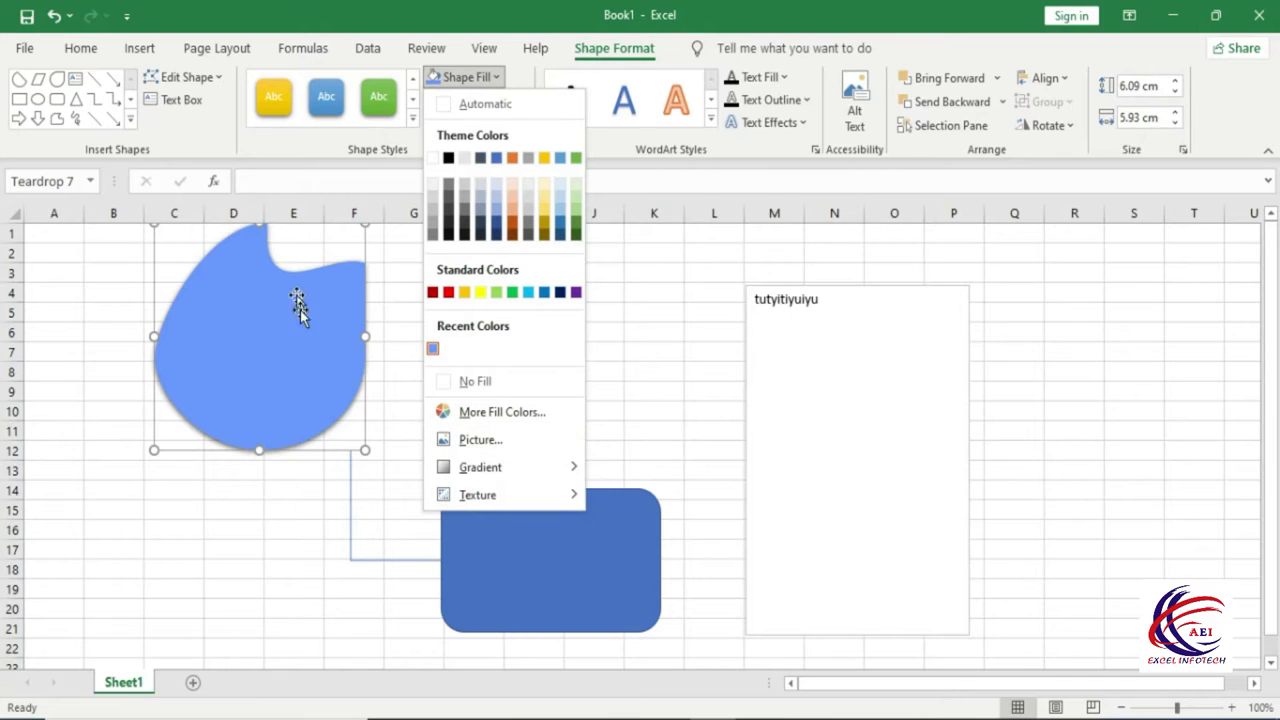
Fill the teardrop with the 'Profile' picture from the YouTube (D:) drive
{"action": "left_click", "coordinate": [463, 439]}
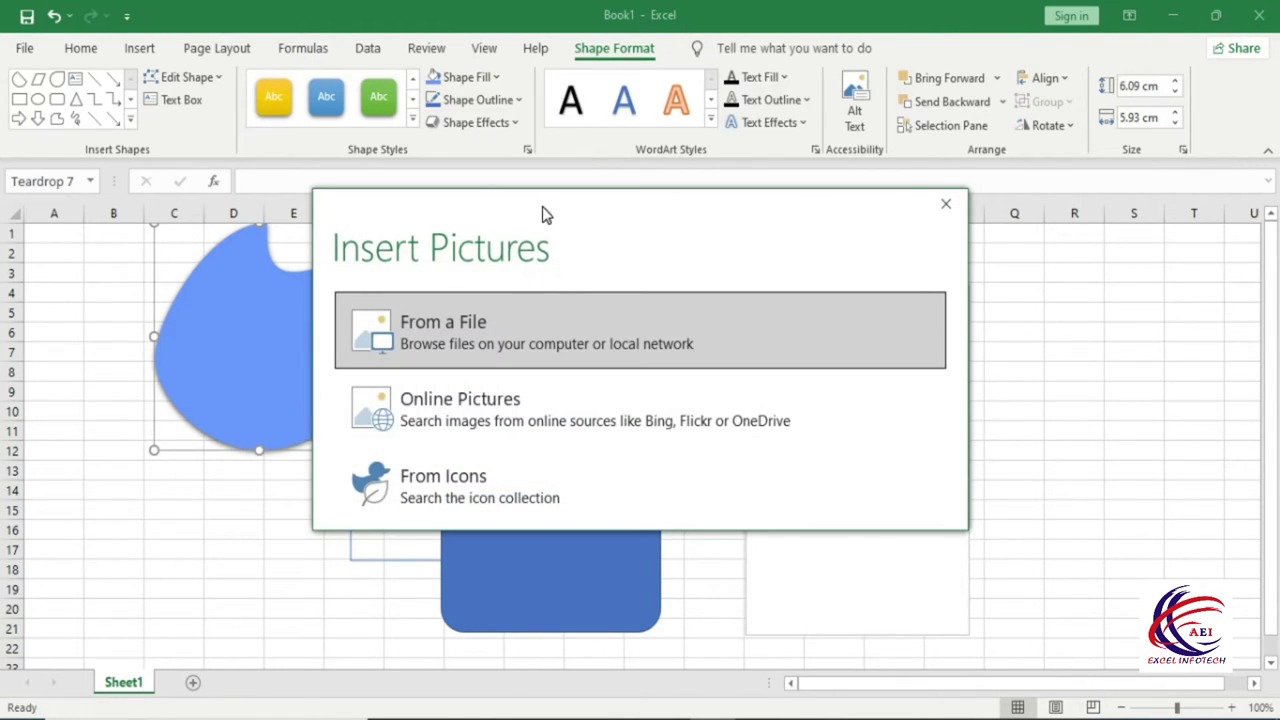
{"action": "left_click_drag", "start_coordinate": [541, 206], "coordinate": [575, 213]}
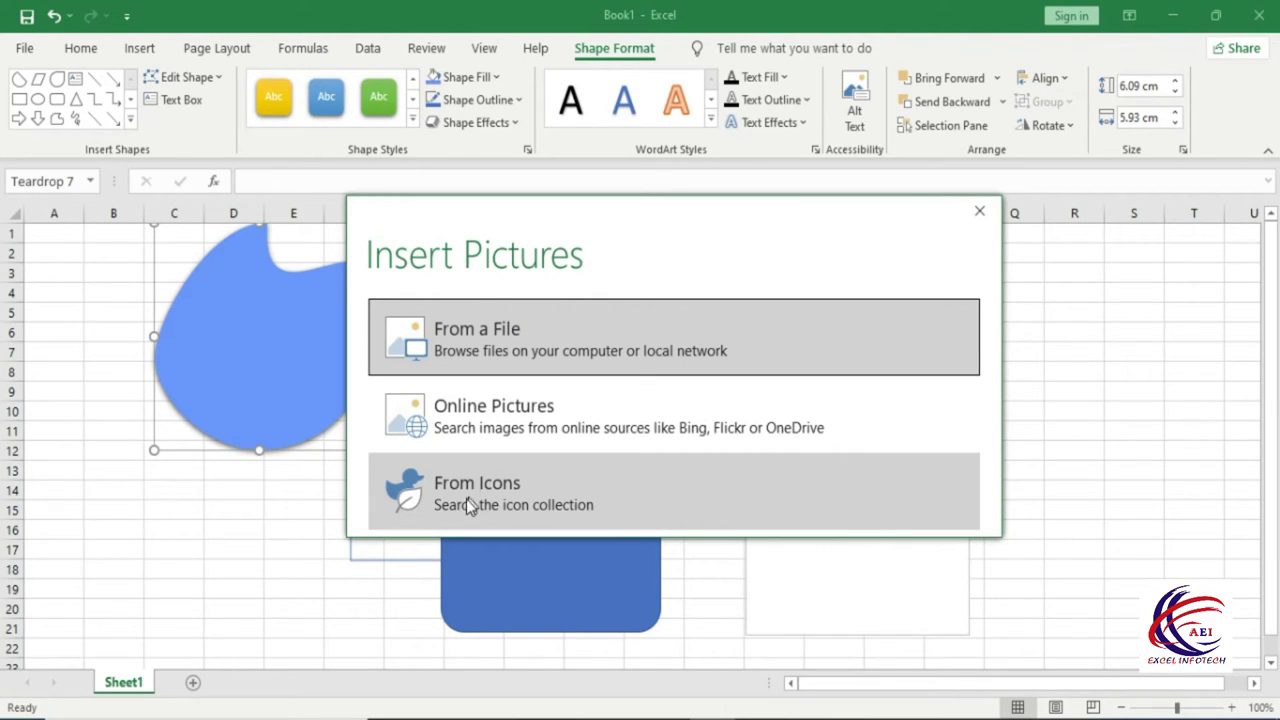
{"action": "left_click", "coordinate": [479, 337]}
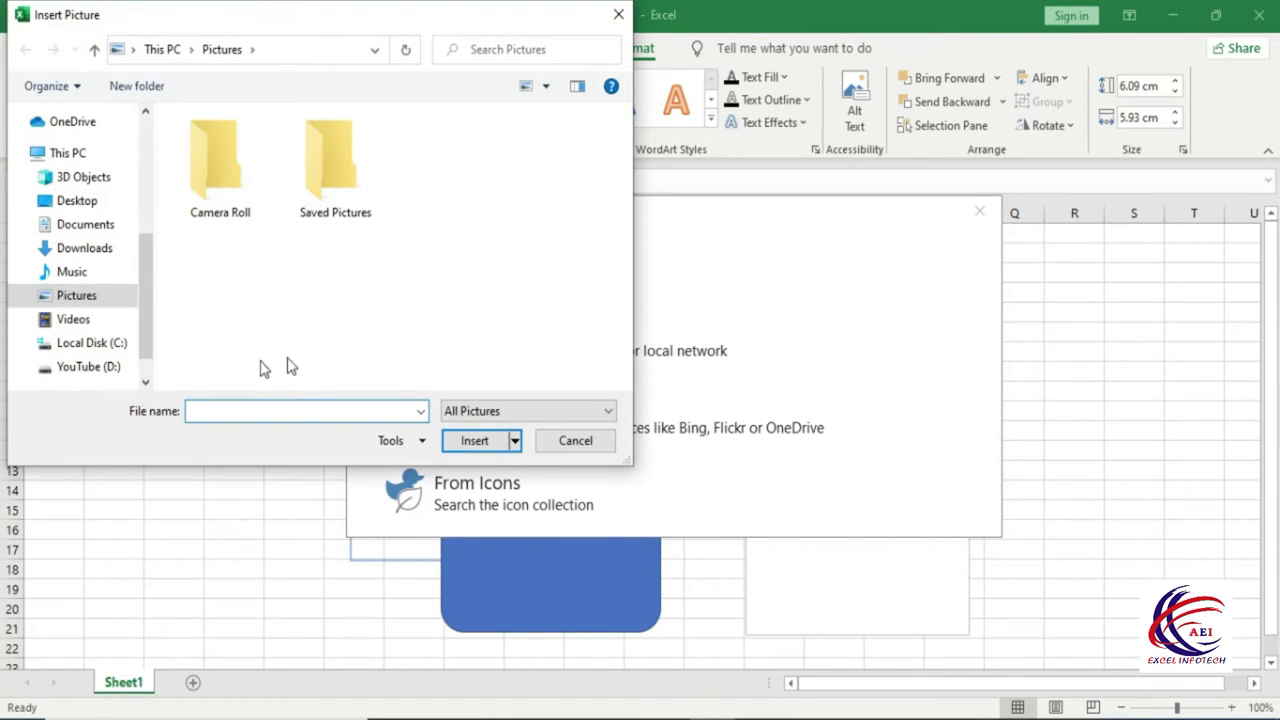
{"action": "left_click", "coordinate": [95, 366]}
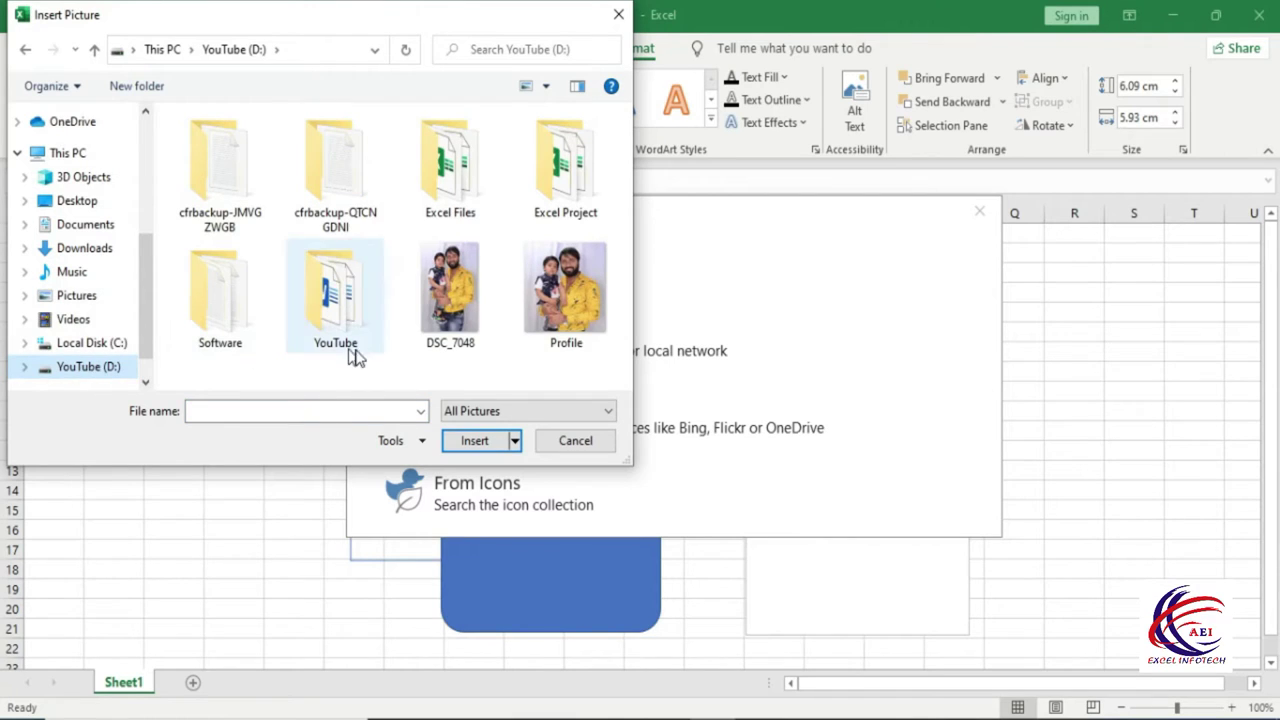
{"action": "left_click", "coordinate": [445, 305]}
{"action": "left_click", "coordinate": [584, 312]}
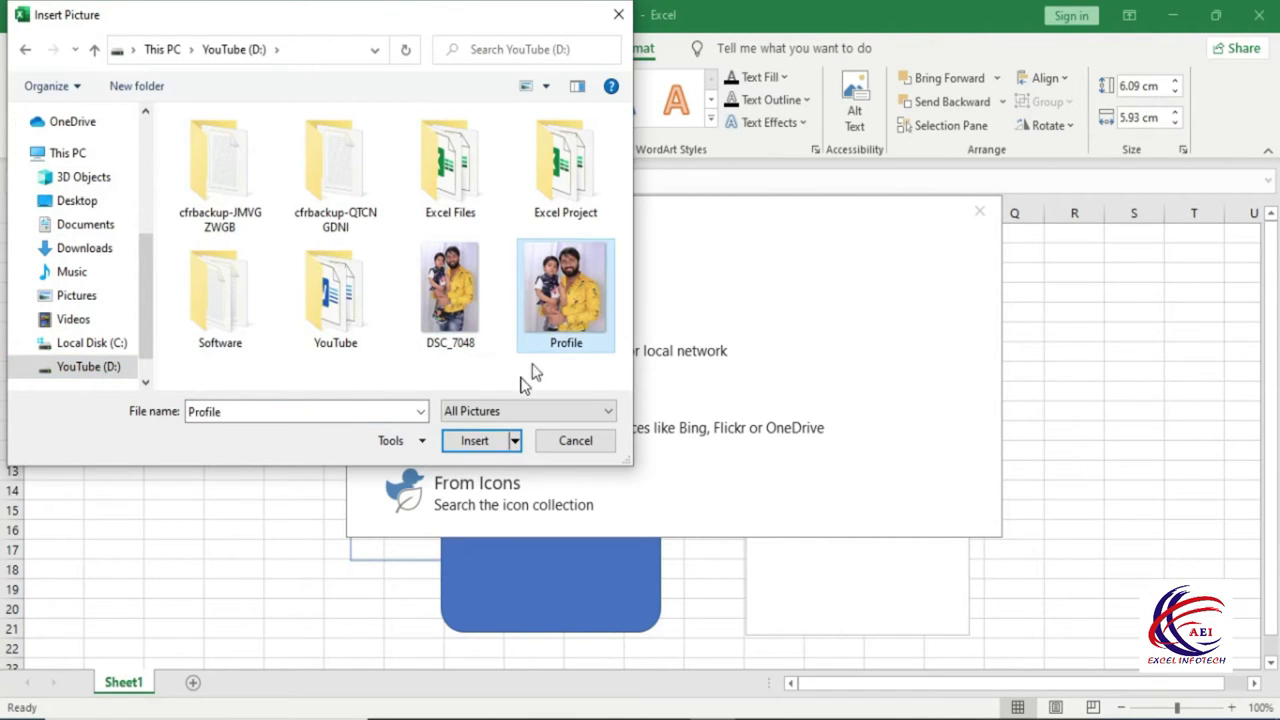
{"action": "left_click", "coordinate": [470, 440]}
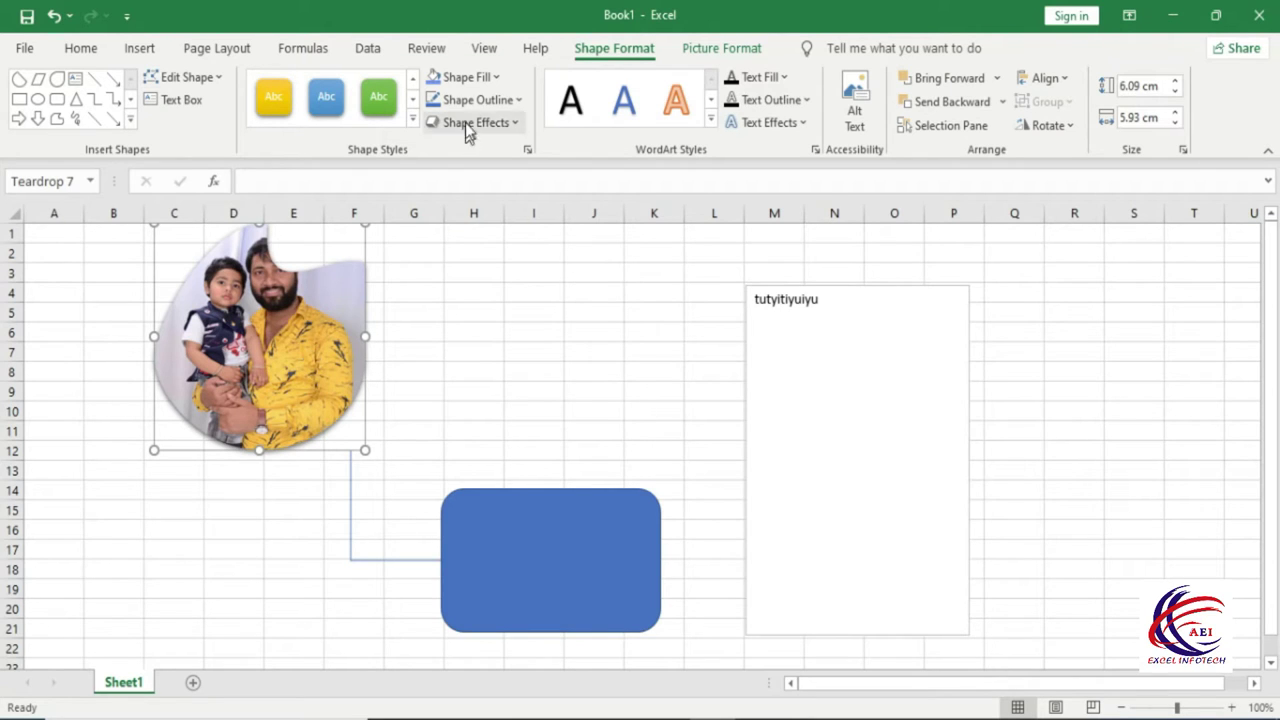
Fill the teardrop with the white house photo from the online pictures' House category
{"action": "left_click", "coordinate": [490, 77]}
{"action": "left_click", "coordinate": [481, 442]}
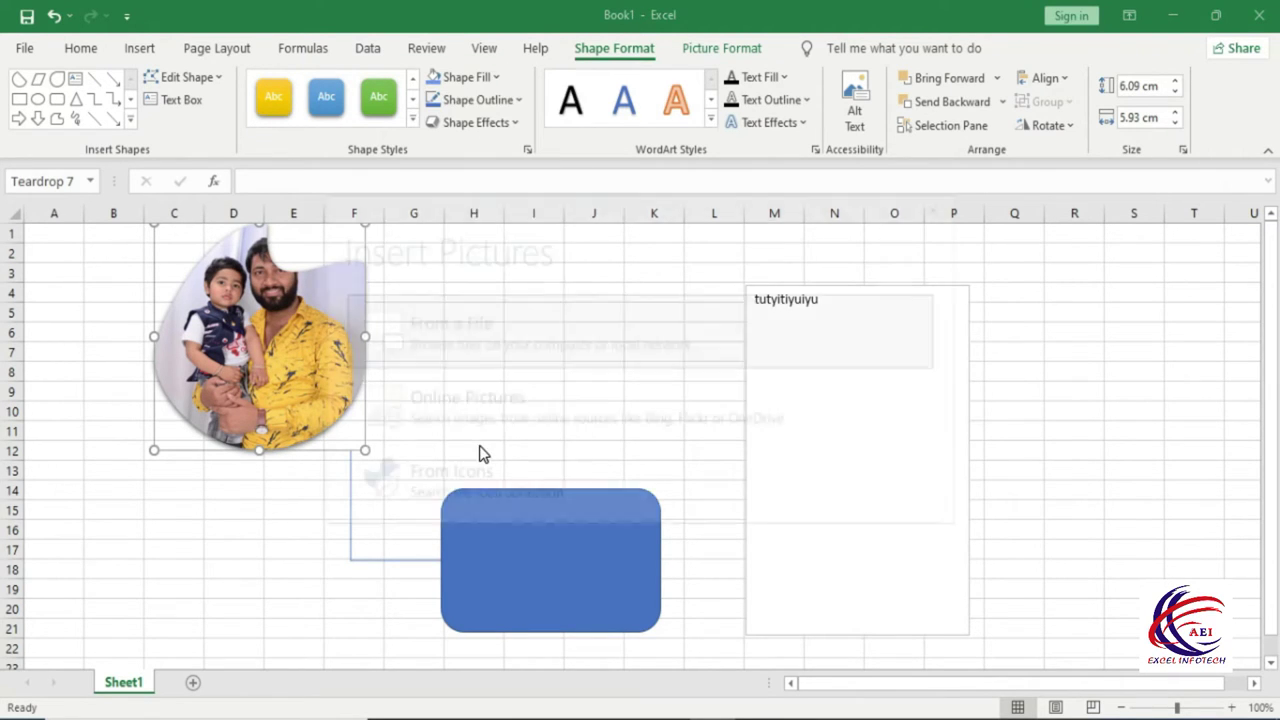
{"action": "left_click", "coordinate": [453, 407]}
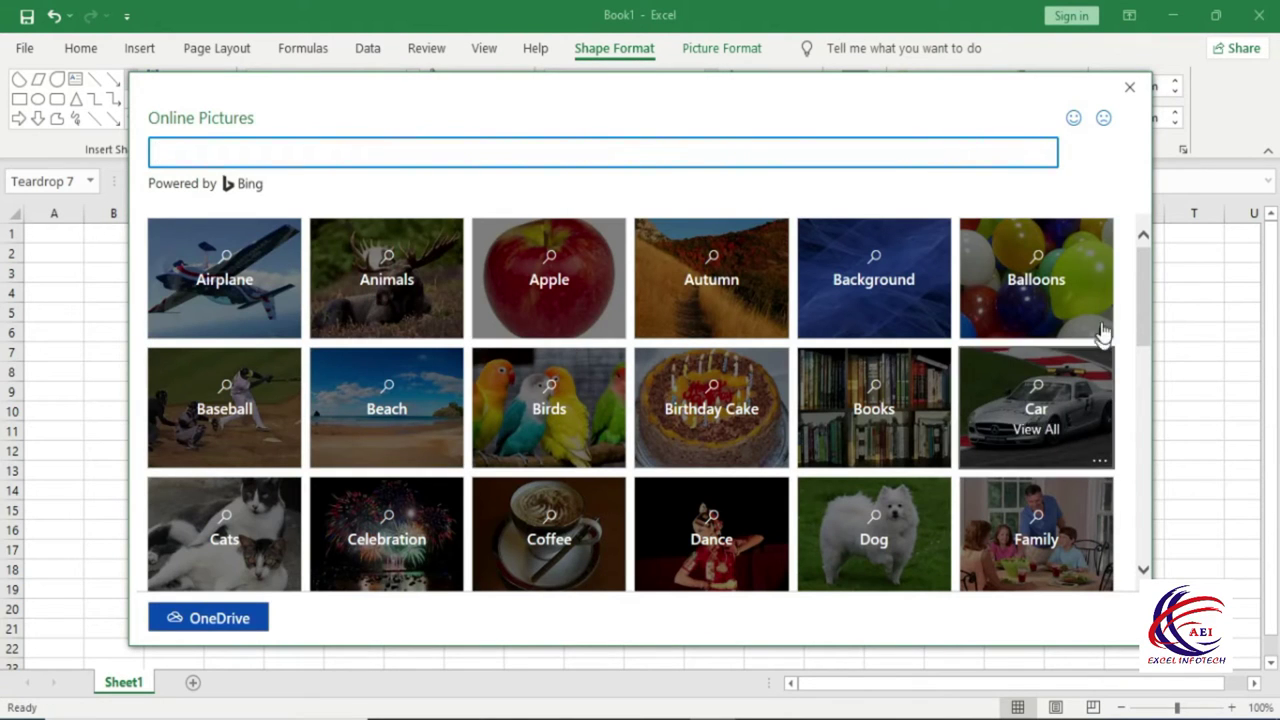
{"action": "mouse_move", "coordinate": [1140, 279]}
{"action": "left_mouse_down"}
{"action": "mouse_move", "coordinate": [1153, 425]}
{"action": "mouse_move", "coordinate": [1154, 408]}
{"action": "left_mouse_up"}
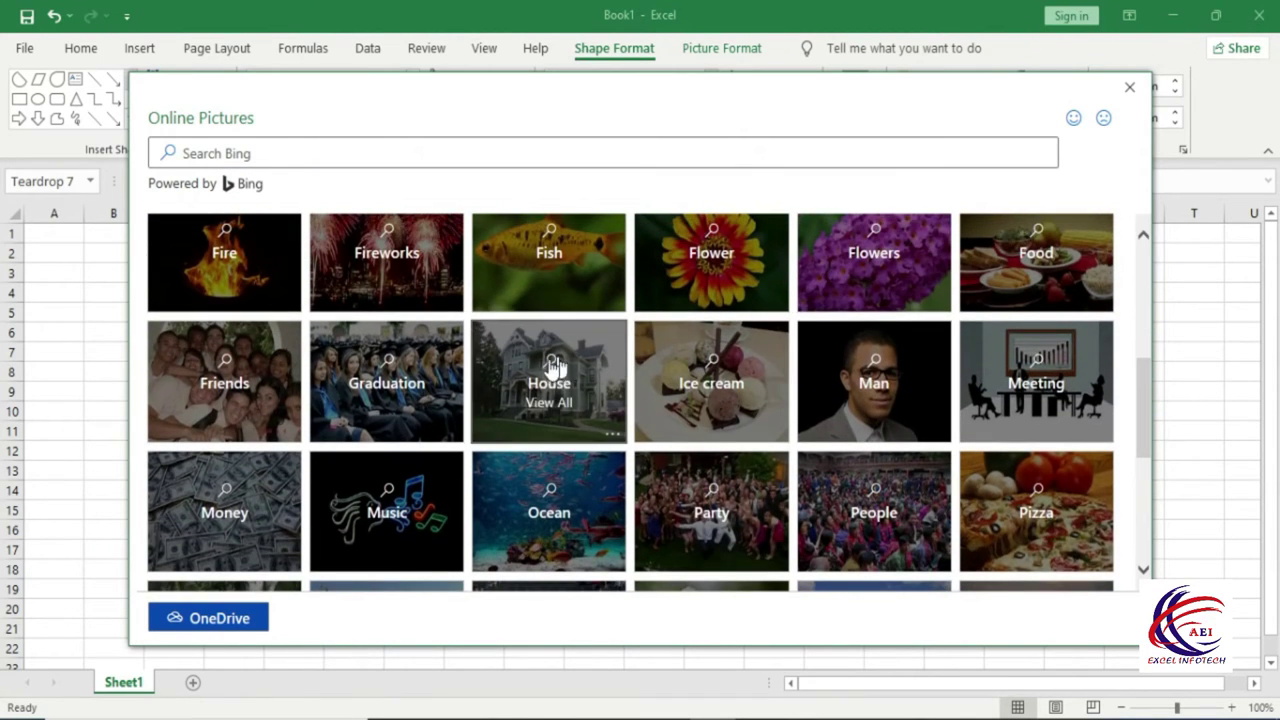
{"action": "left_click", "coordinate": [548, 369]}
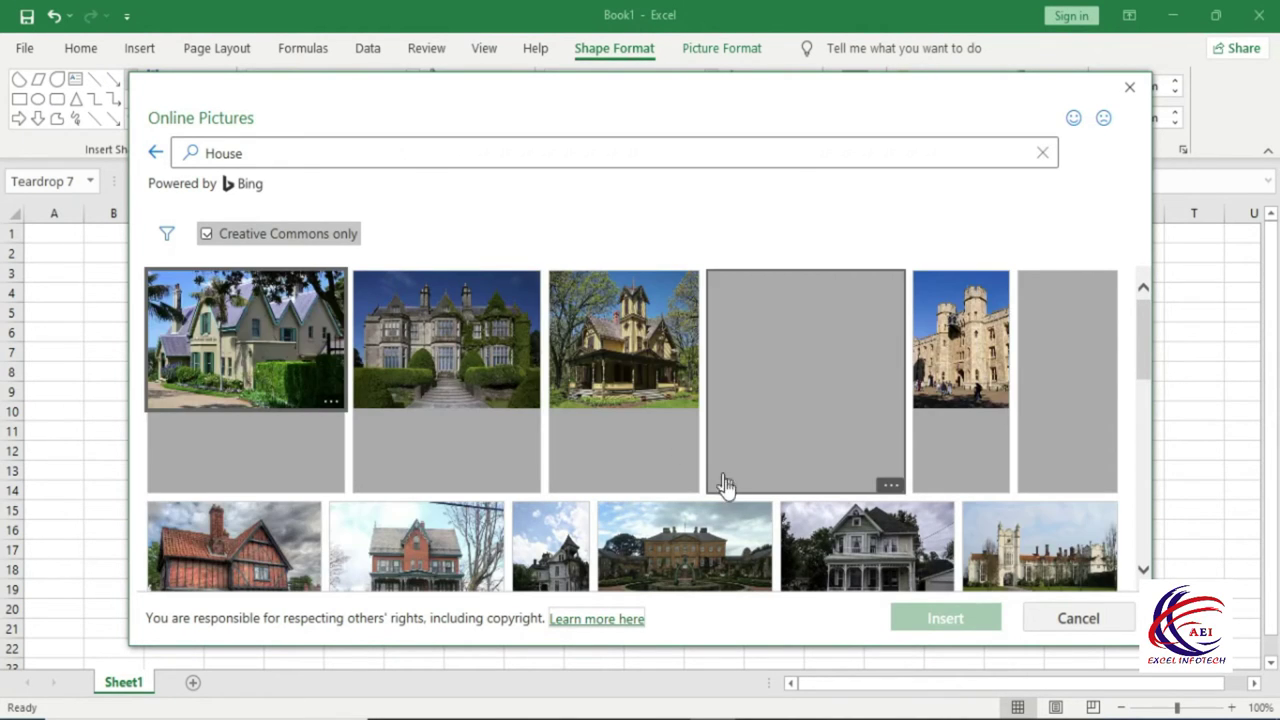
{"action": "scroll", "coordinate": [740, 495], "scroll_direction": "down", "scroll_amount": 2}
{"action": "left_click", "coordinate": [870, 492]}
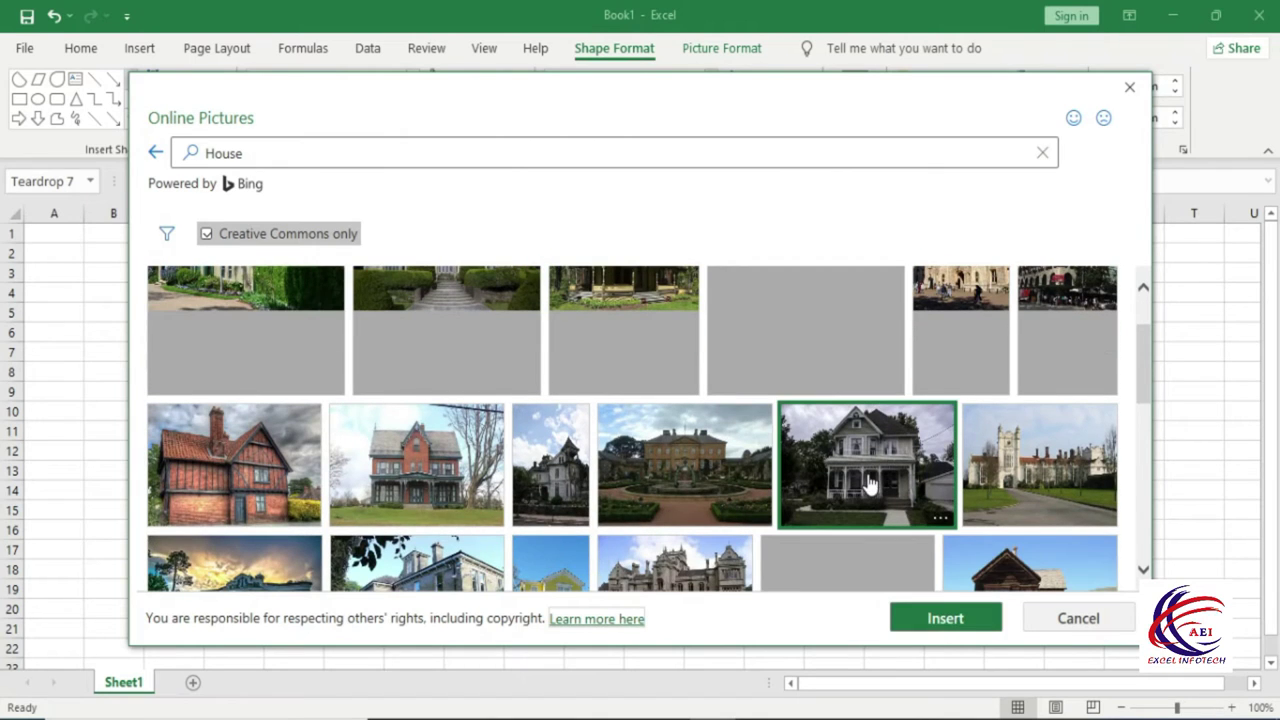
{"action": "left_click", "coordinate": [950, 618]}
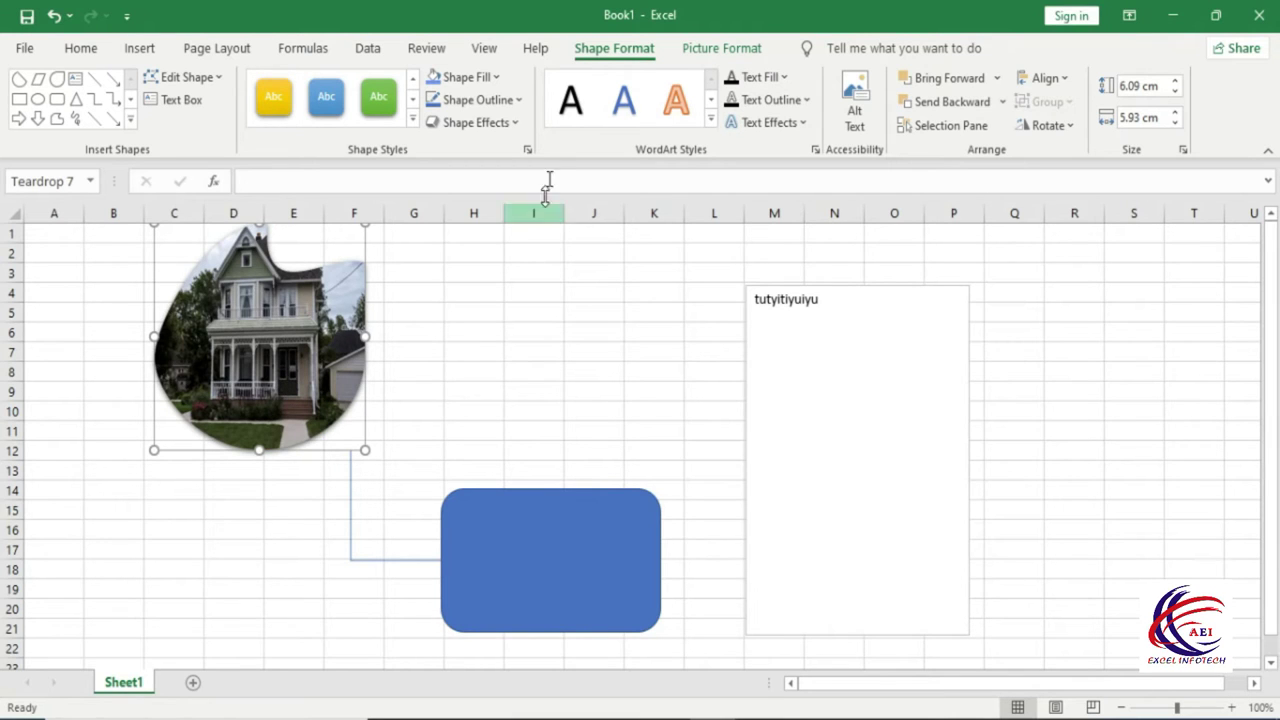
Fill the teardrop with the podium icon from the Celebration icon set
{"action": "left_click", "coordinate": [493, 78]}
{"action": "left_click", "coordinate": [497, 442]}
{"action": "left_click", "coordinate": [467, 490]}
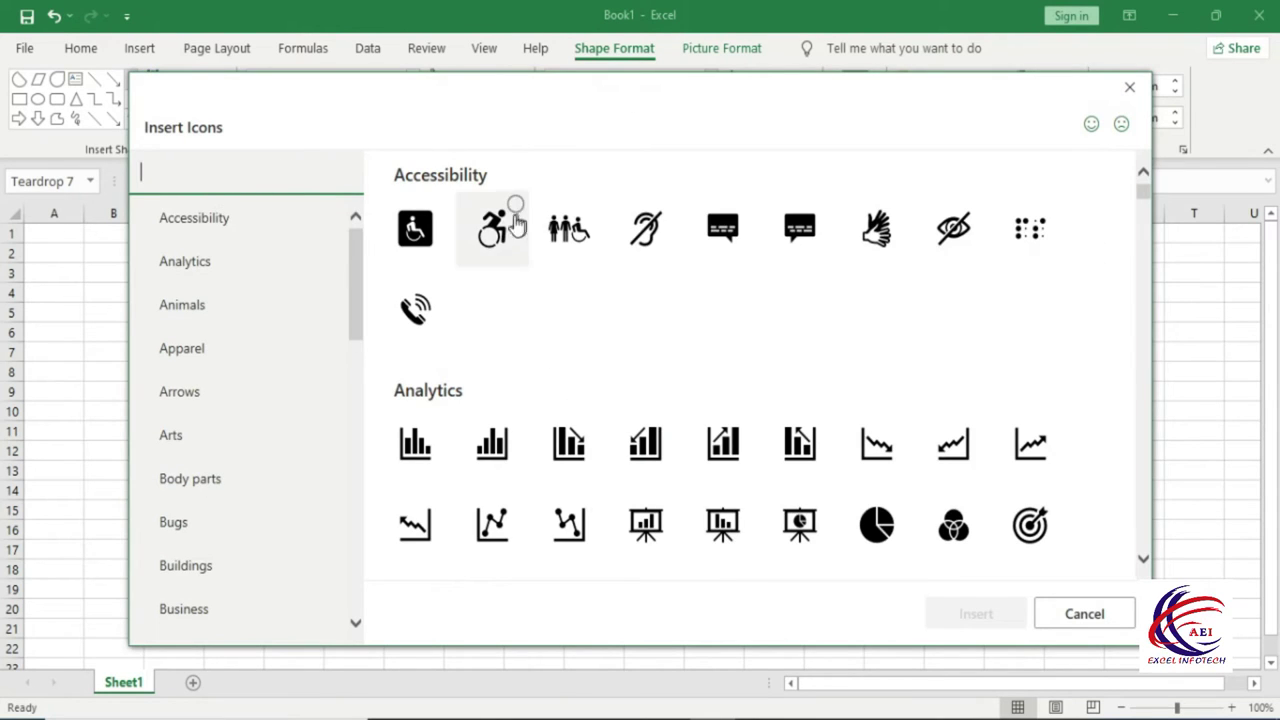
{"action": "left_click_drag", "start_coordinate": [1145, 201], "coordinate": [1147, 290]}
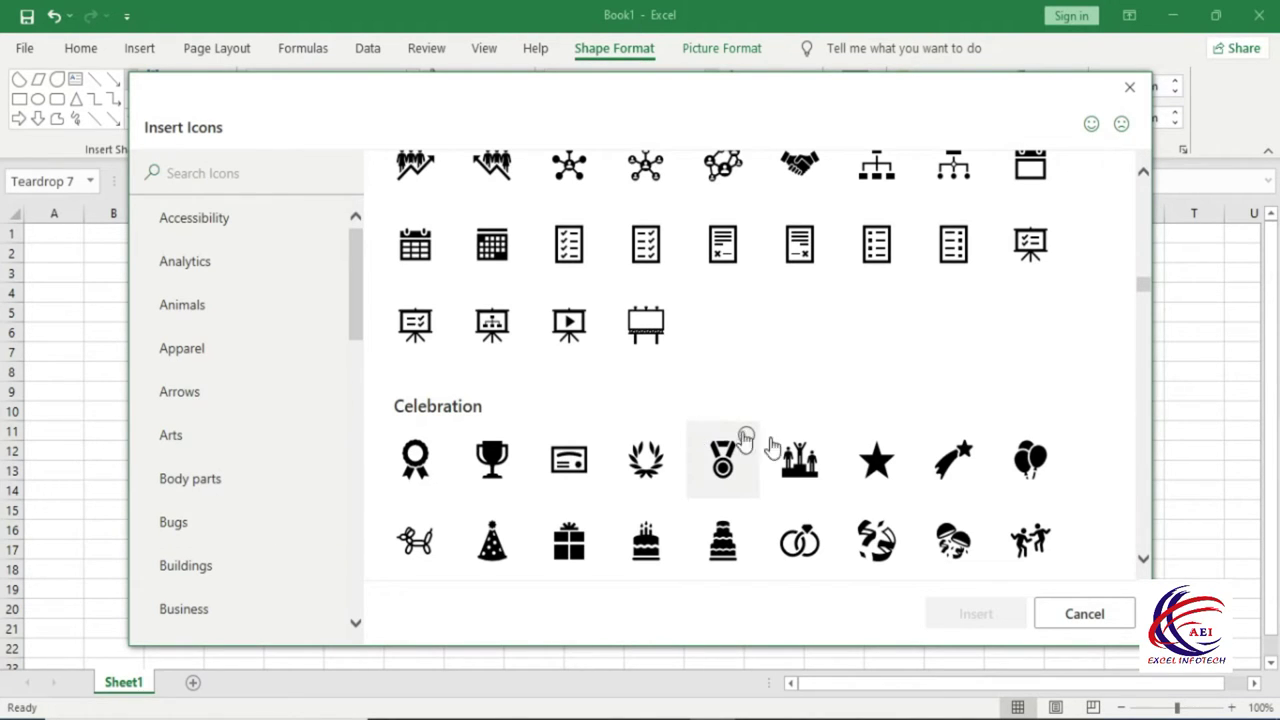
{"action": "left_click", "coordinate": [800, 468]}
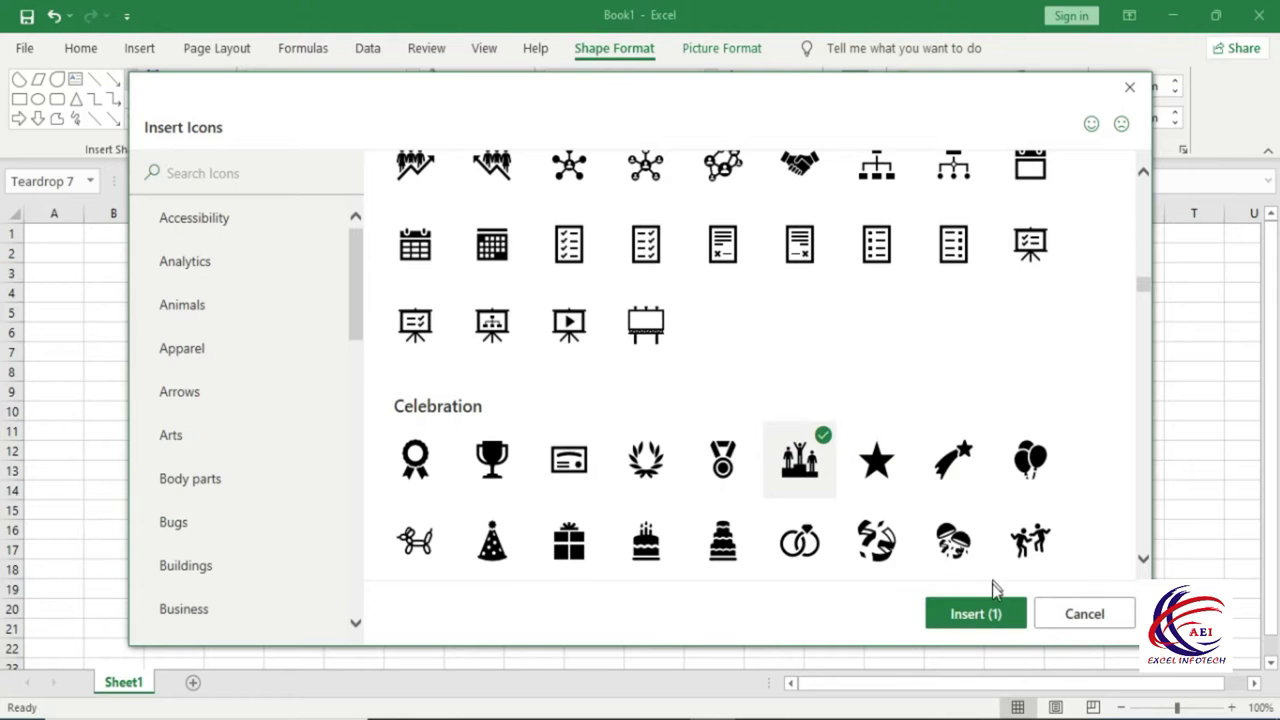
{"action": "left_click", "coordinate": [975, 613]}
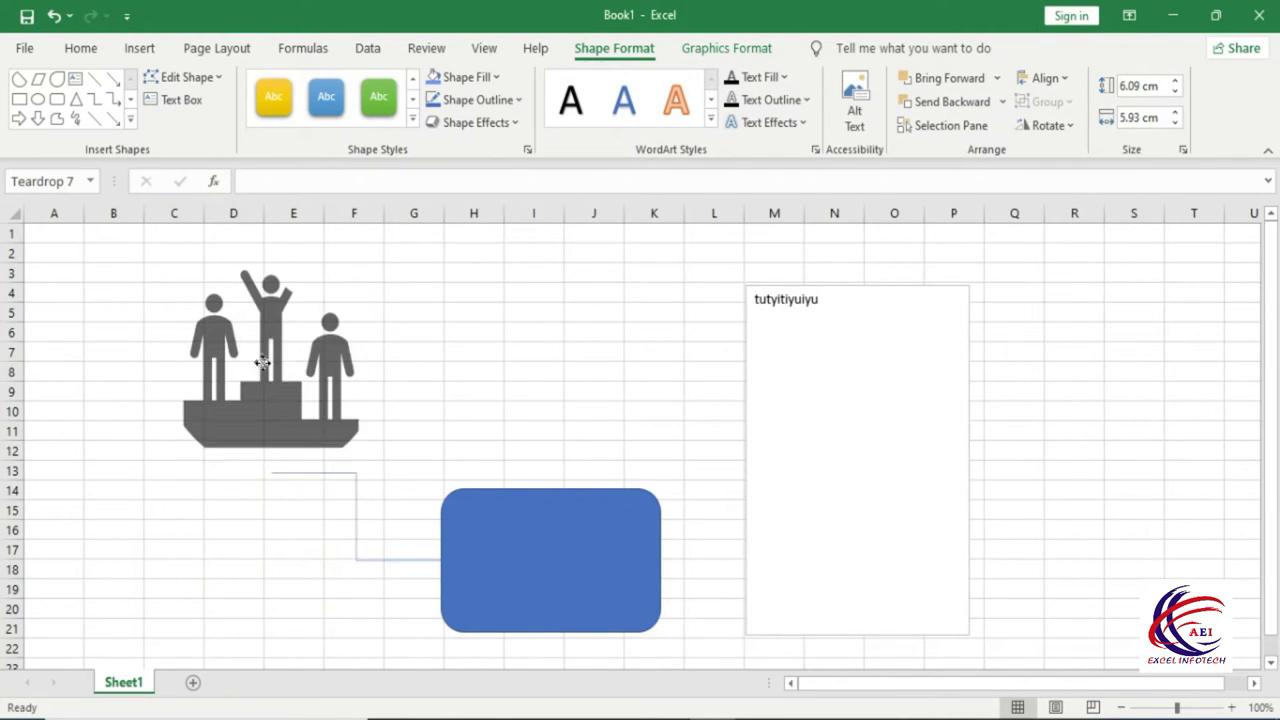
Move the podium icon slightly lower, then preview the teardrop's fill options without applying any
{"action": "left_click_drag", "start_coordinate": [252, 336], "coordinate": [258, 365]}
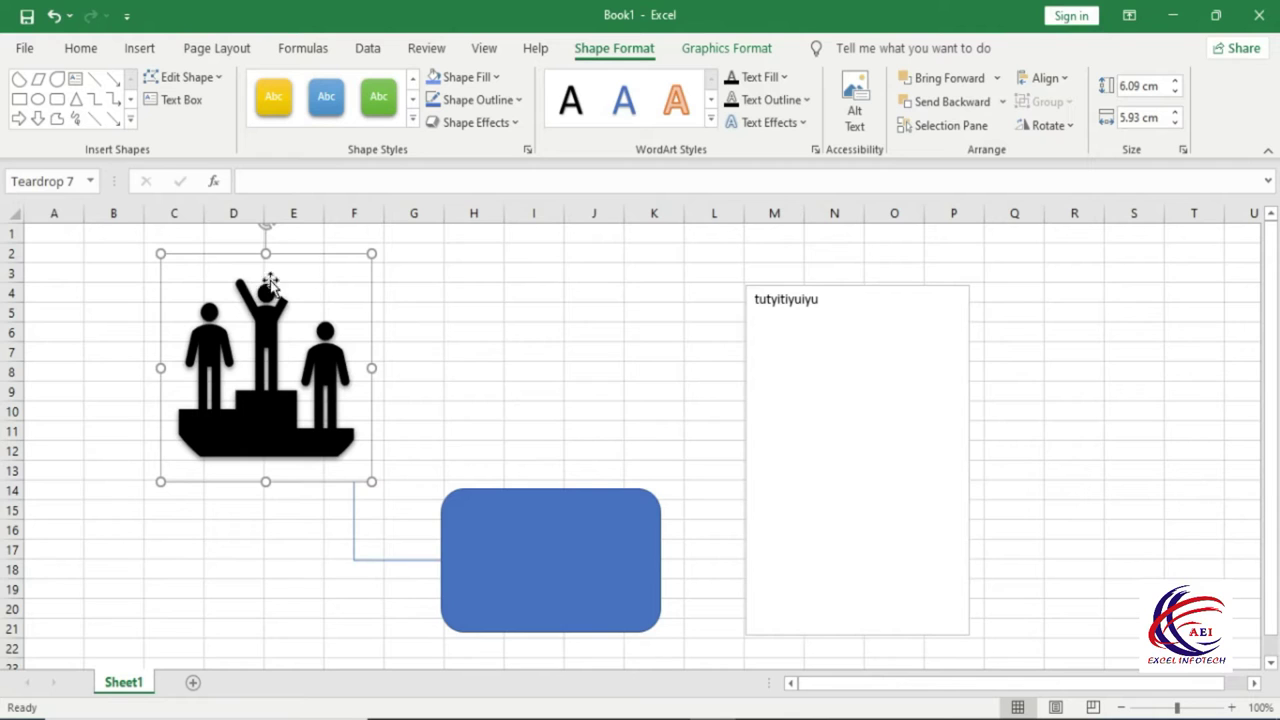
{"action": "left_click", "coordinate": [490, 80]}
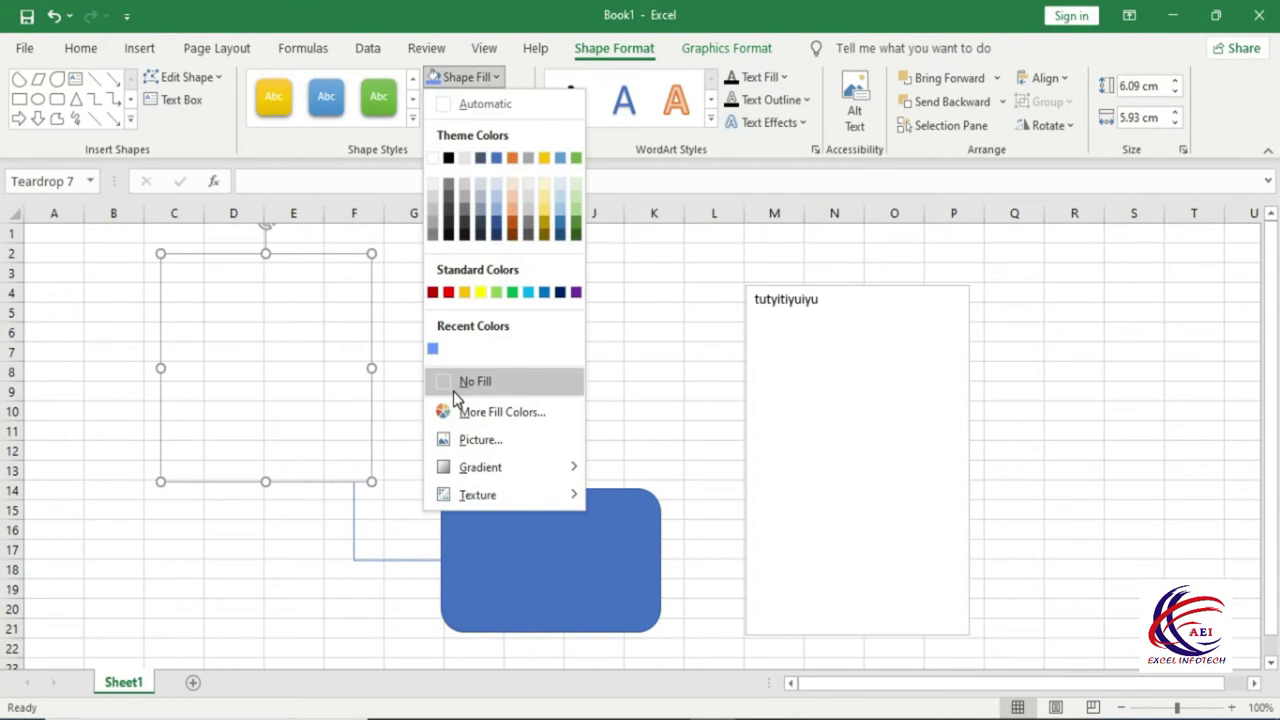
{"action": "mouse_move", "coordinate": [495, 478]}
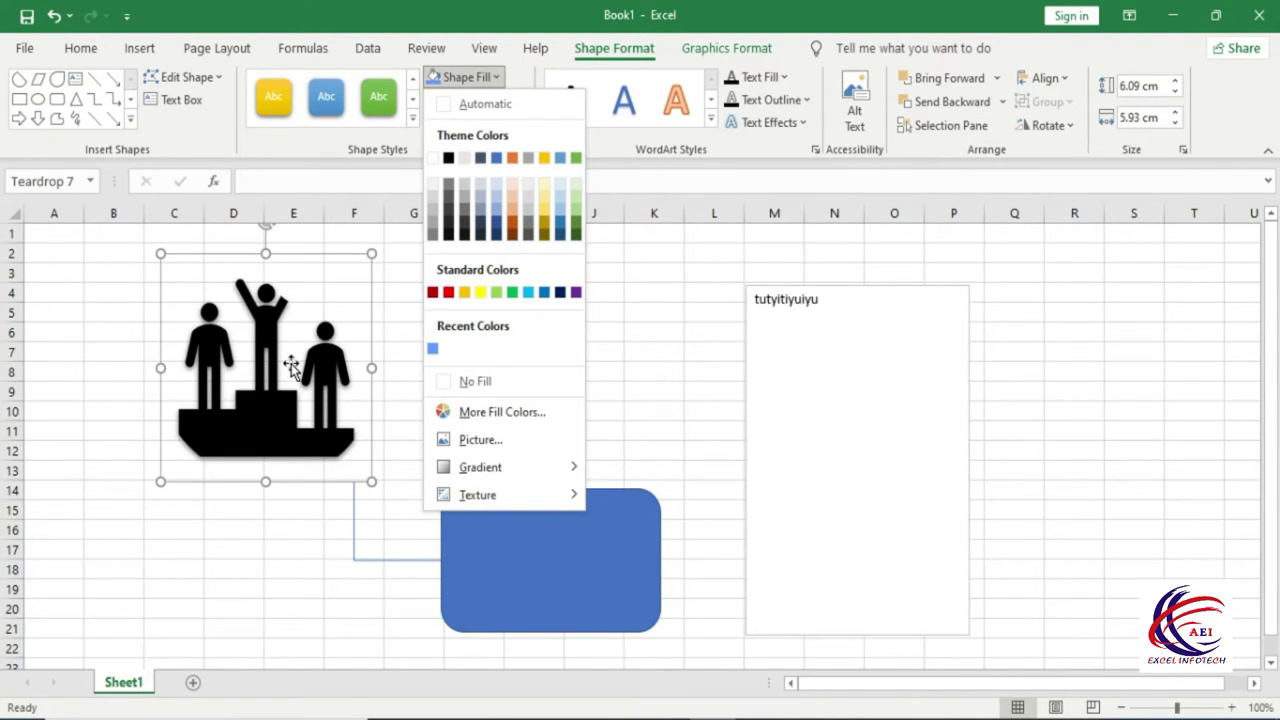
Give the podium teardrop a solid red 3 pt outline
{"action": "left_click", "coordinate": [641, 336]}
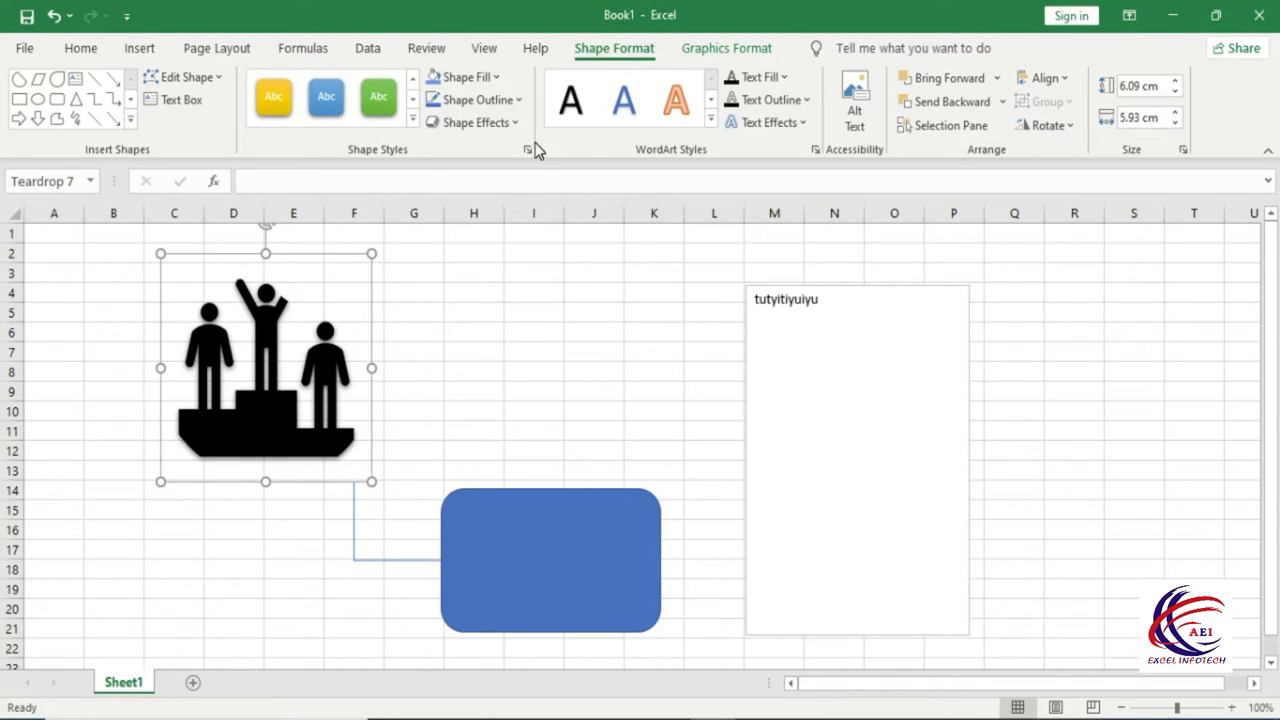
{"action": "left_click", "coordinate": [519, 99]}
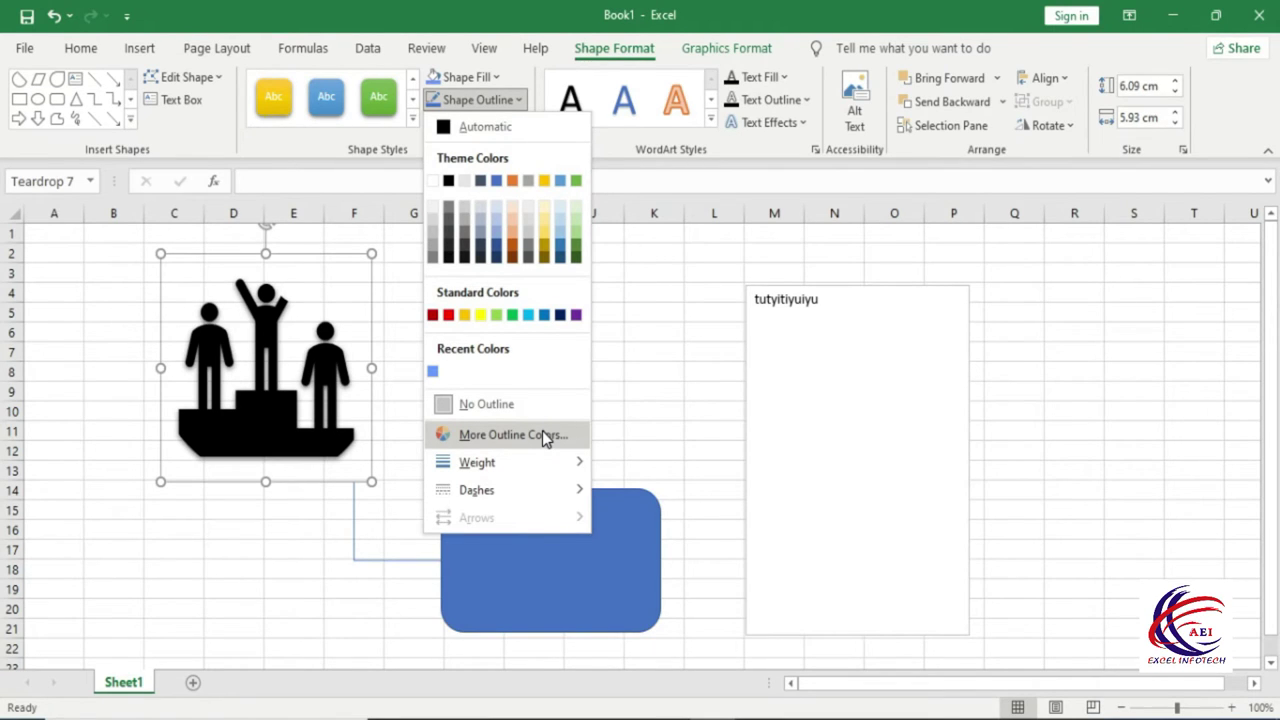
{"action": "mouse_move", "coordinate": [517, 460]}
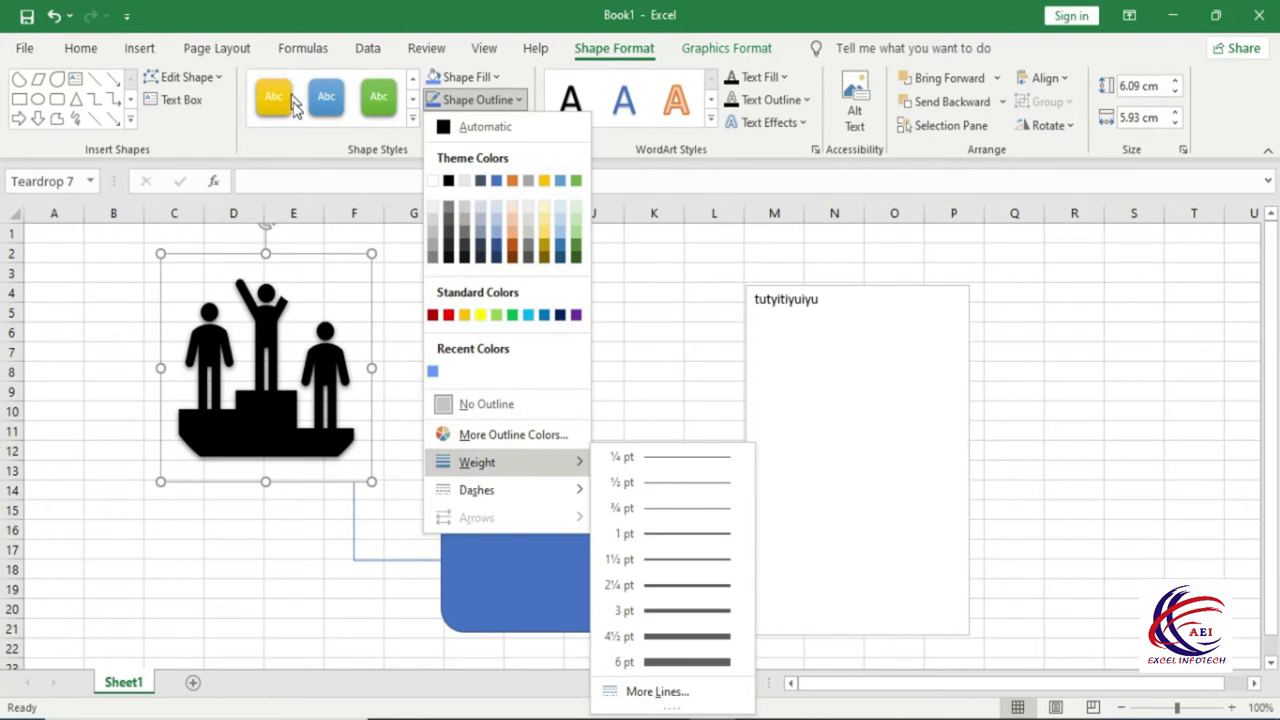
{"action": "left_click", "coordinate": [448, 314]}
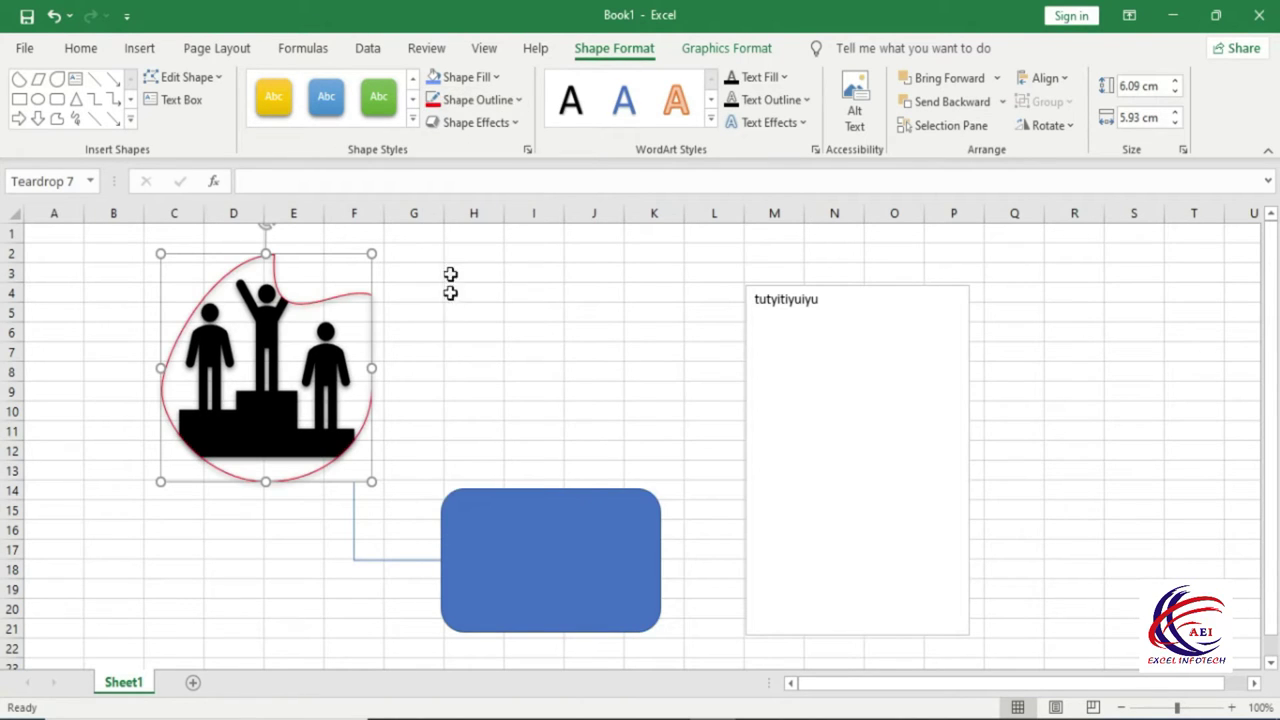
{"action": "left_click", "coordinate": [478, 100]}
{"action": "mouse_move", "coordinate": [520, 463]}
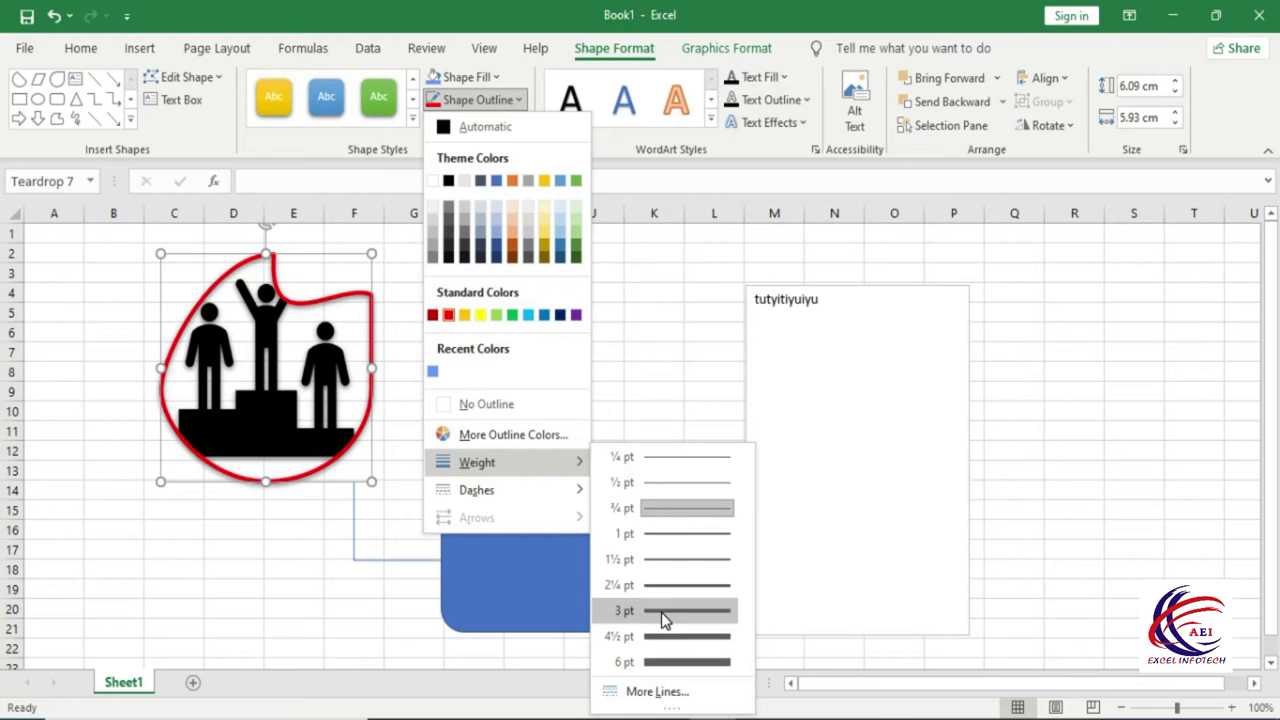
{"action": "left_click", "coordinate": [674, 590]}
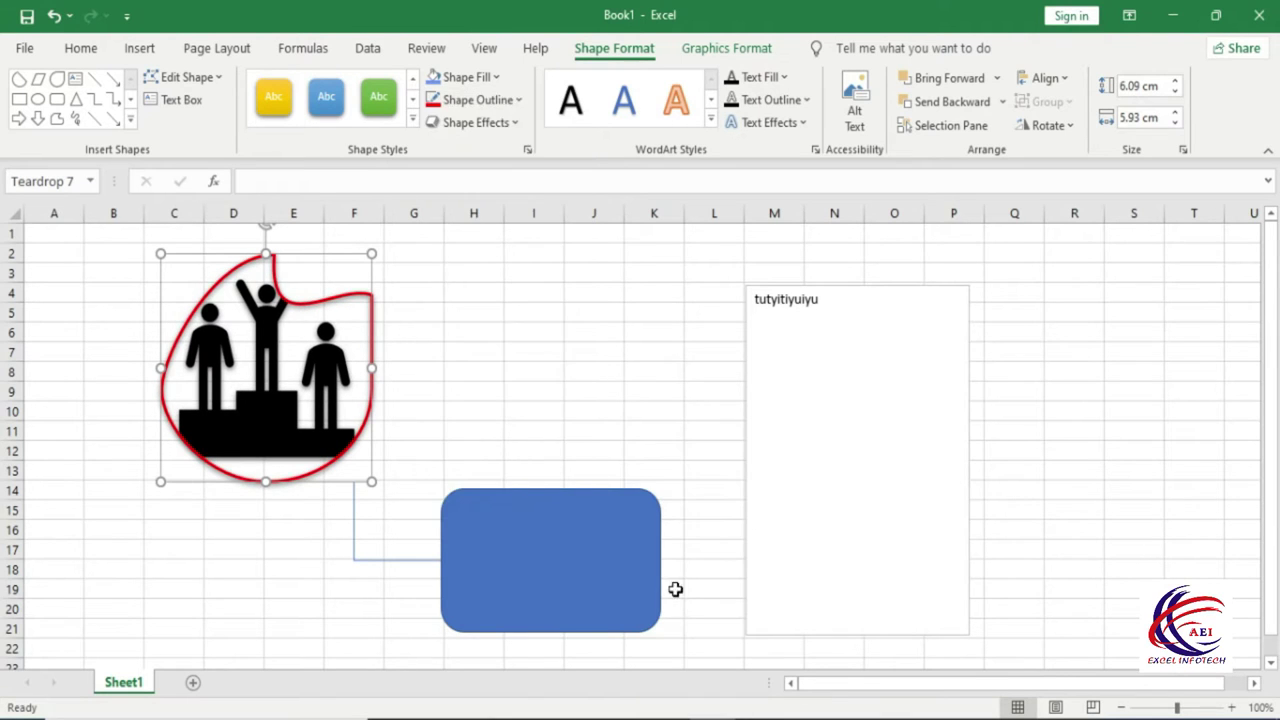
{"action": "left_click", "coordinate": [510, 100]}
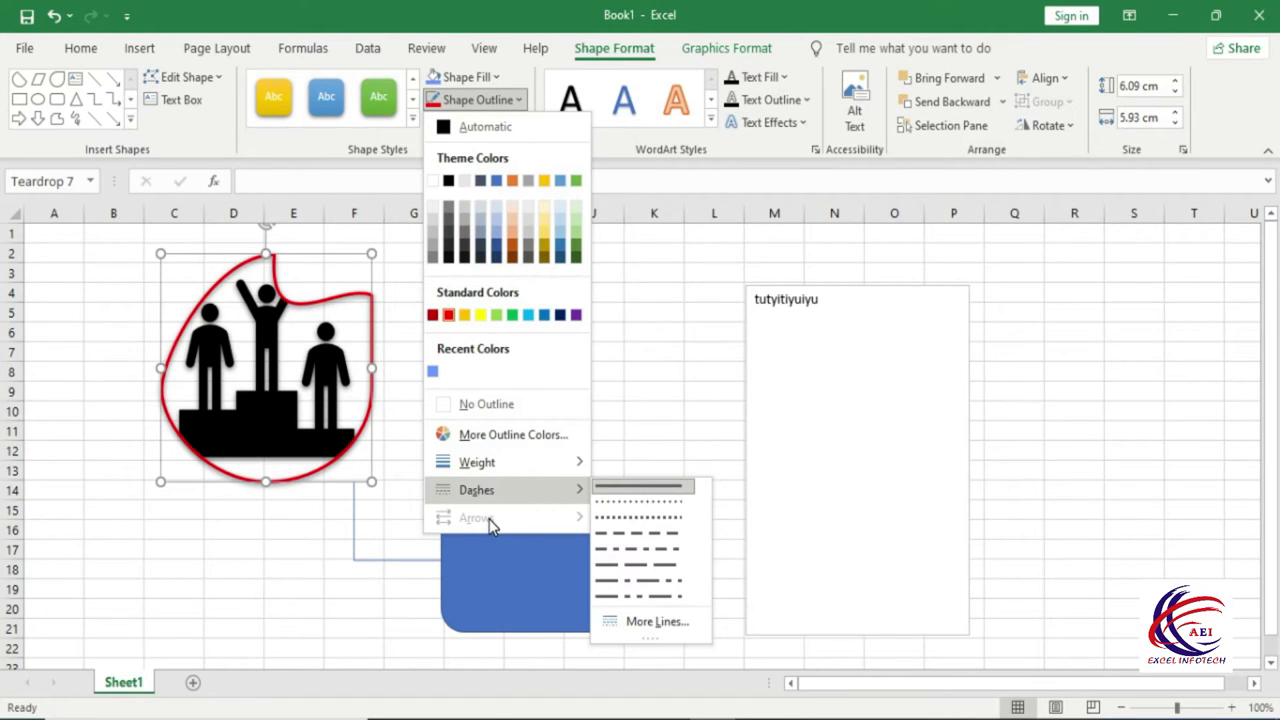
Draw a diagonal line from H5 to K12 with oval ends at both tips
{"action": "left_click", "coordinate": [113, 122]}
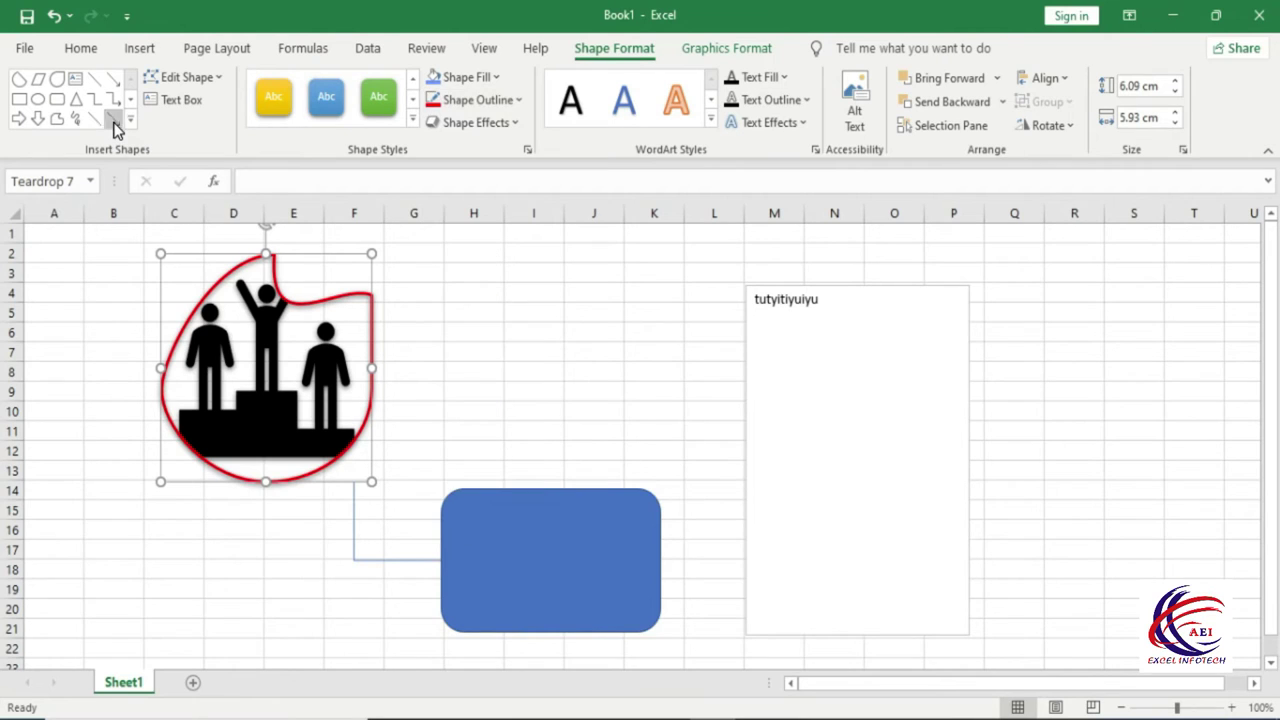
{"action": "left_click_drag", "start_coordinate": [483, 302], "coordinate": [654, 456]}
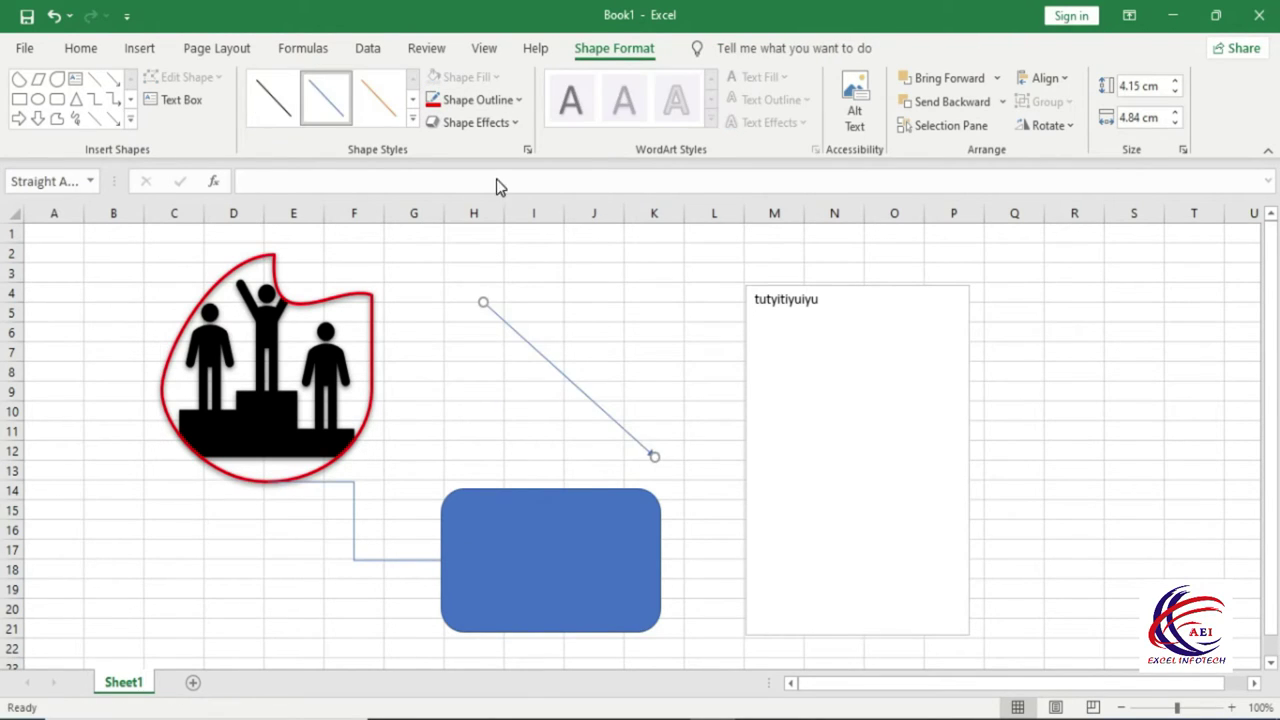
{"action": "left_click", "coordinate": [478, 100]}
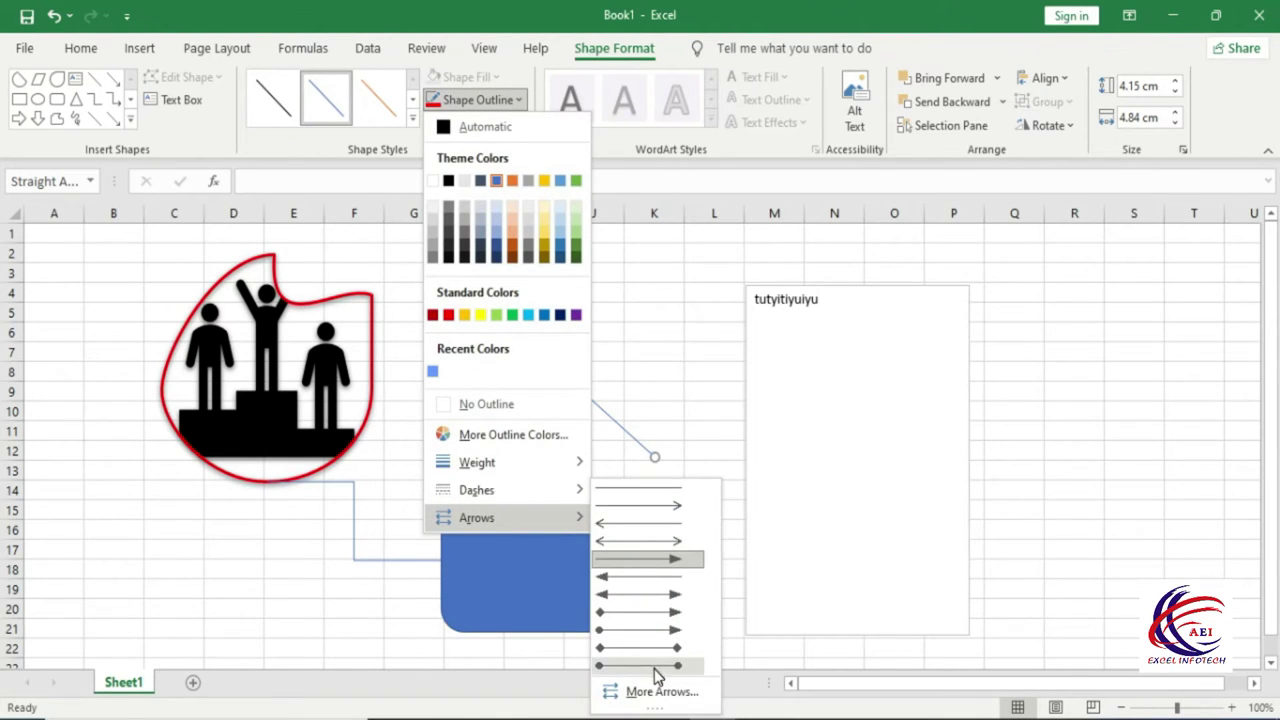
{"action": "left_click", "coordinate": [660, 670]}
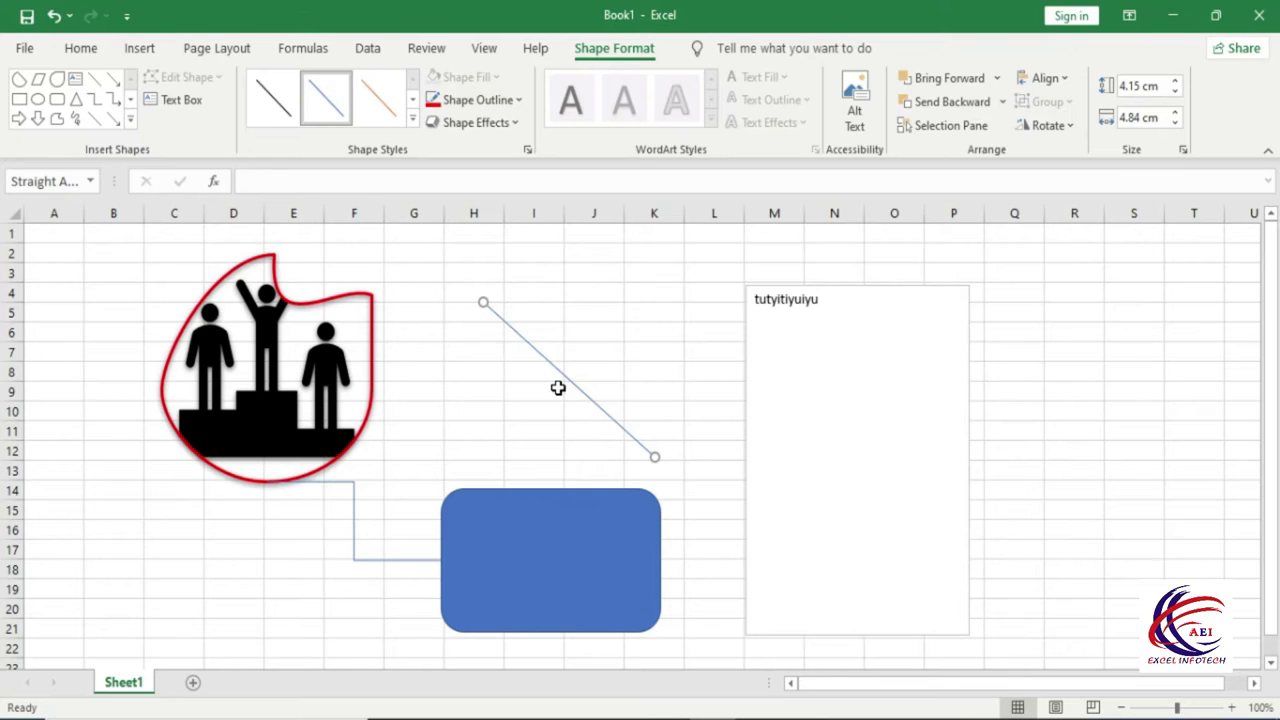
{"action": "left_click", "coordinate": [530, 233]}
{"action": "left_click", "coordinate": [315, 355]}
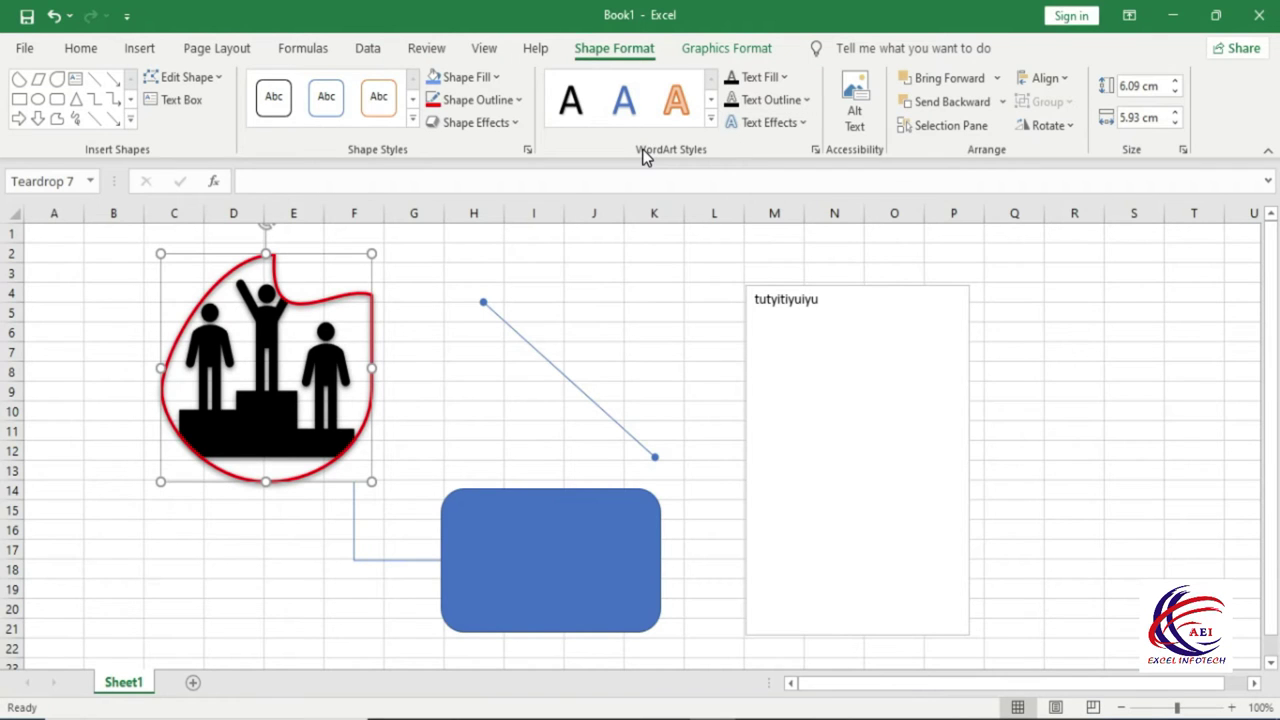
Apply a WordArt style to the text box text, with a theme-colour fill and red outline
{"action": "double_click", "coordinate": [790, 297]}
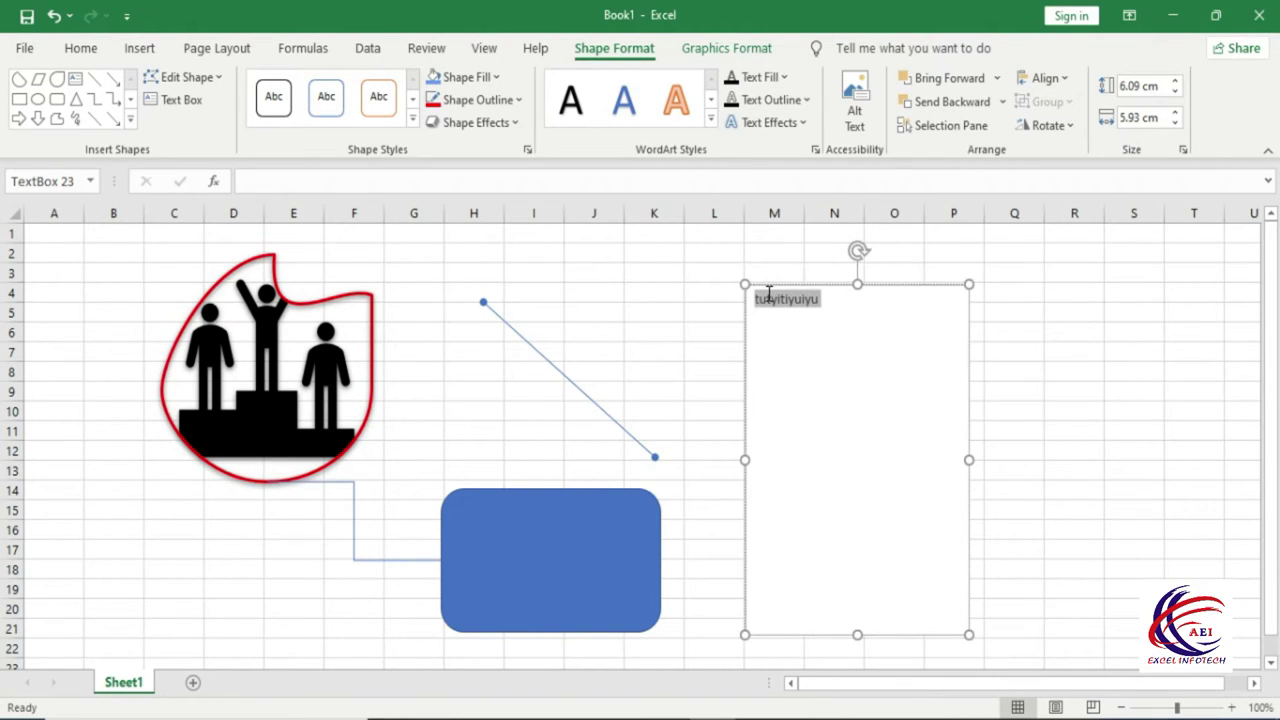
{"action": "left_click", "coordinate": [707, 121]}
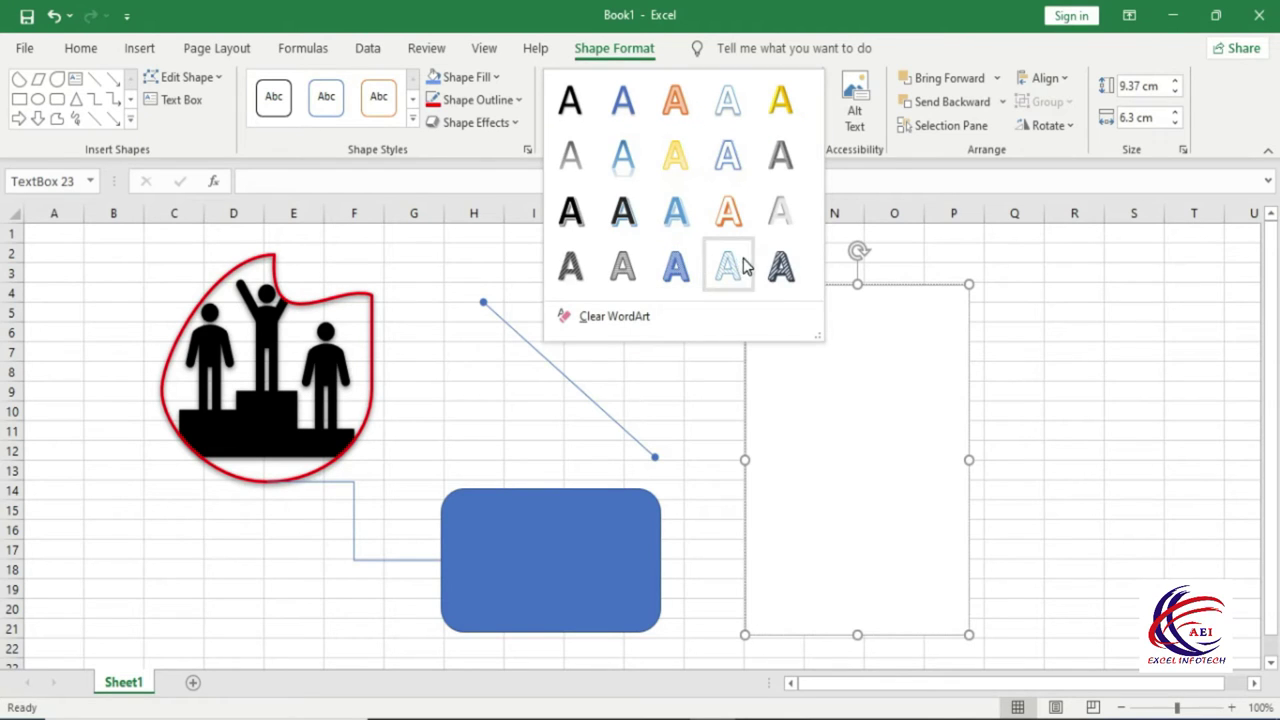
{"action": "left_click", "coordinate": [781, 266]}
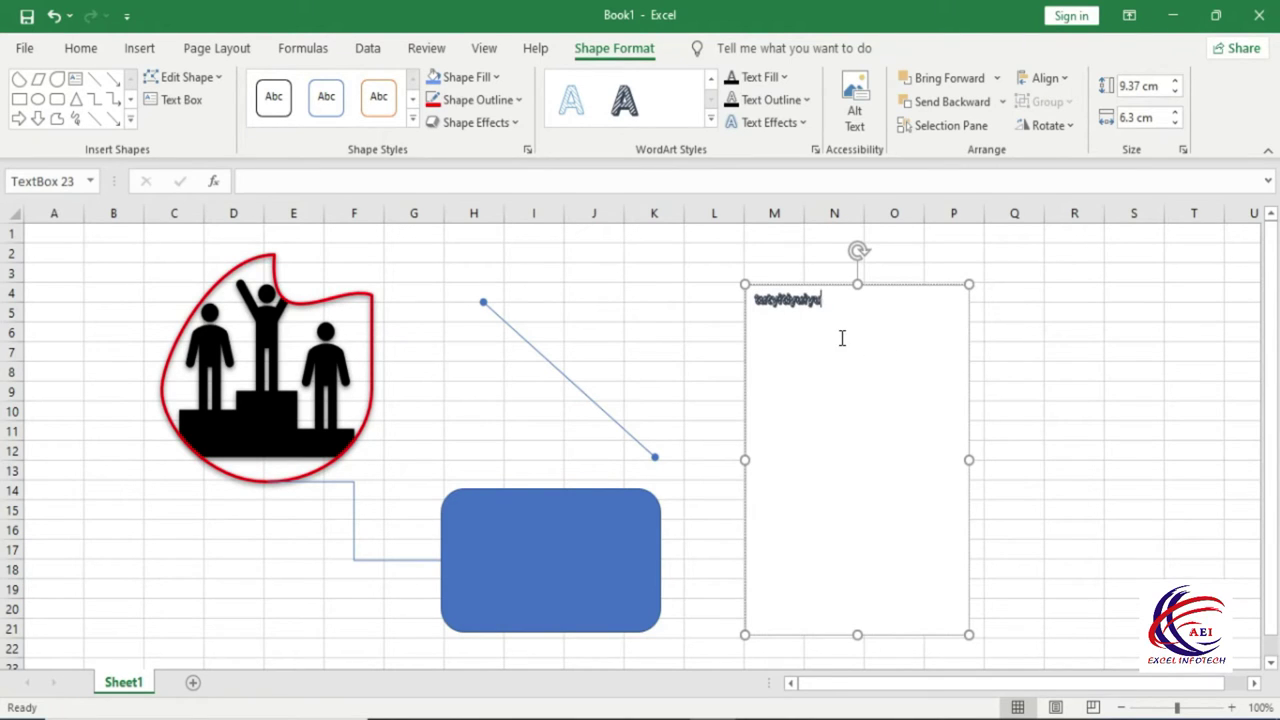
{"action": "scroll", "coordinate": [842, 338], "scroll_direction": "up", "scroll_amount": 5}
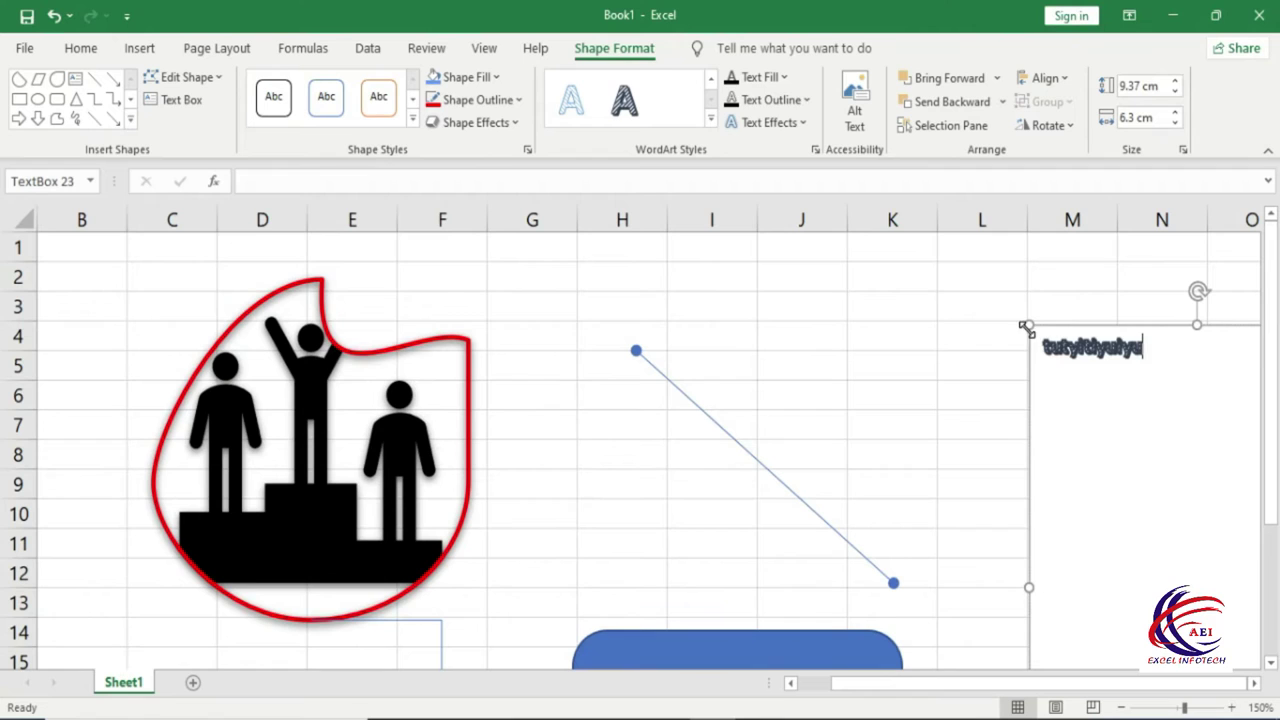
{"action": "left_click", "coordinate": [781, 79]}
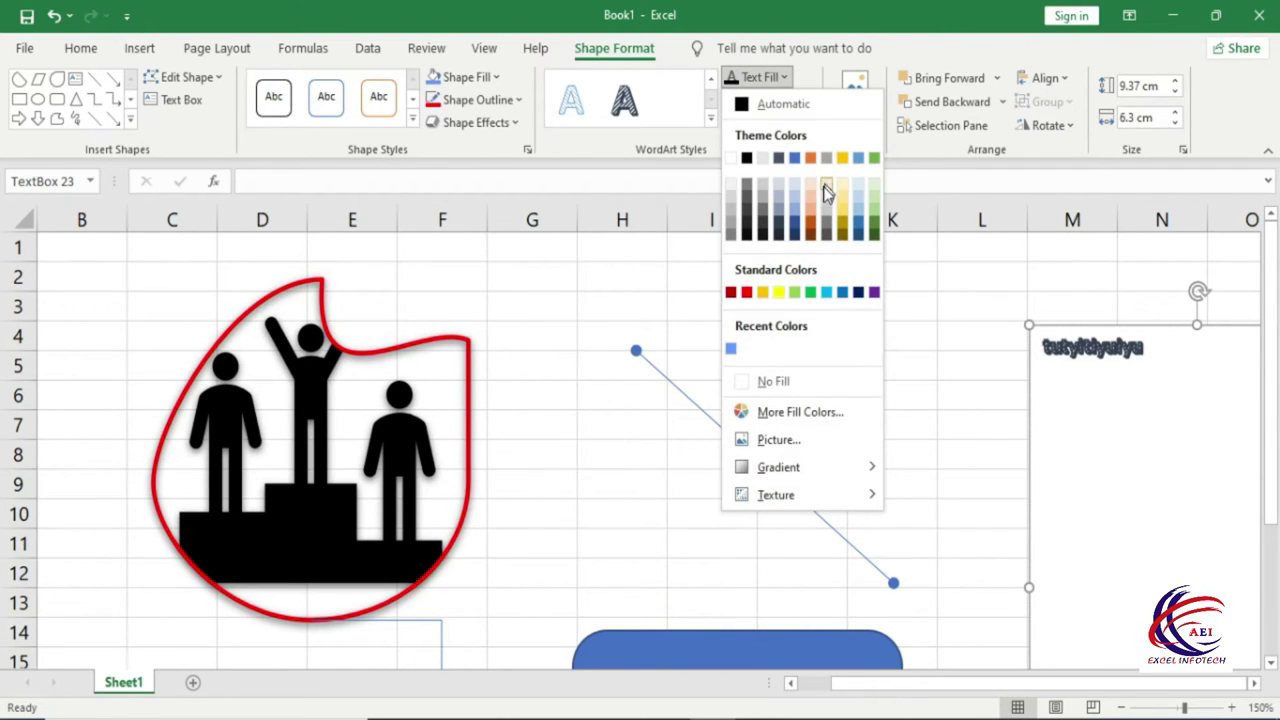
{"action": "left_click", "coordinate": [808, 218]}
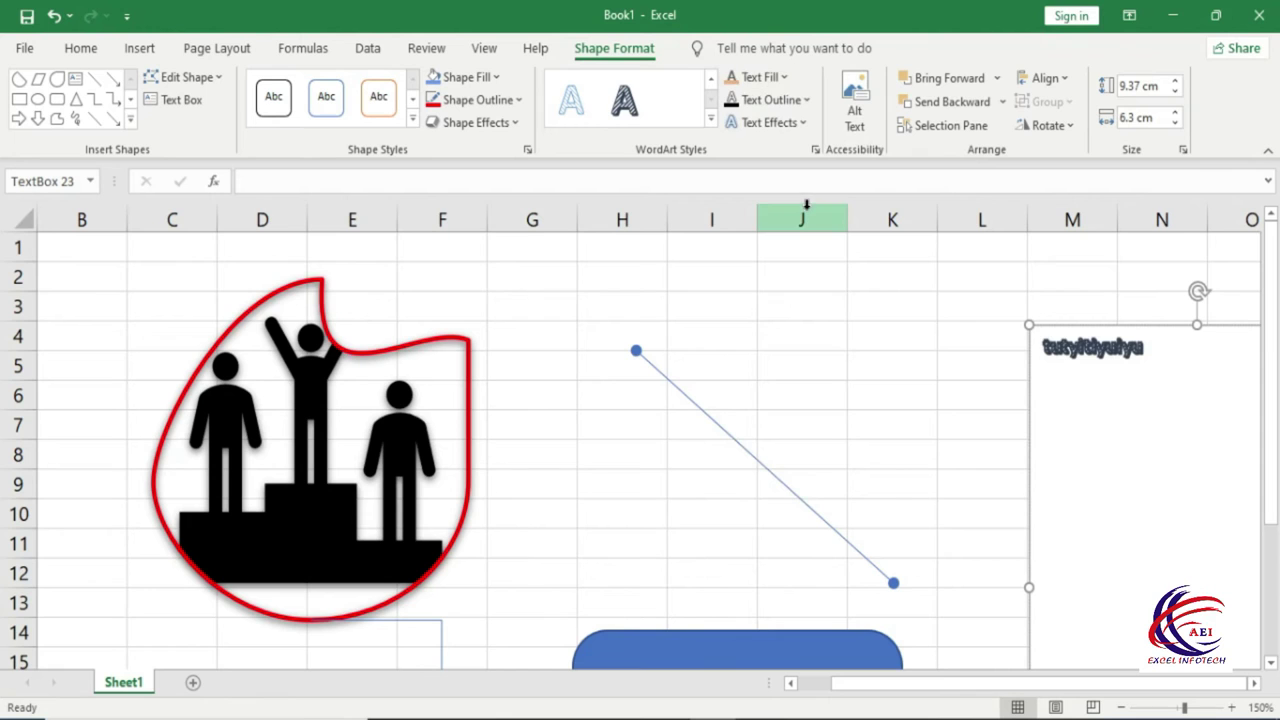
{"action": "left_click", "coordinate": [809, 101]}
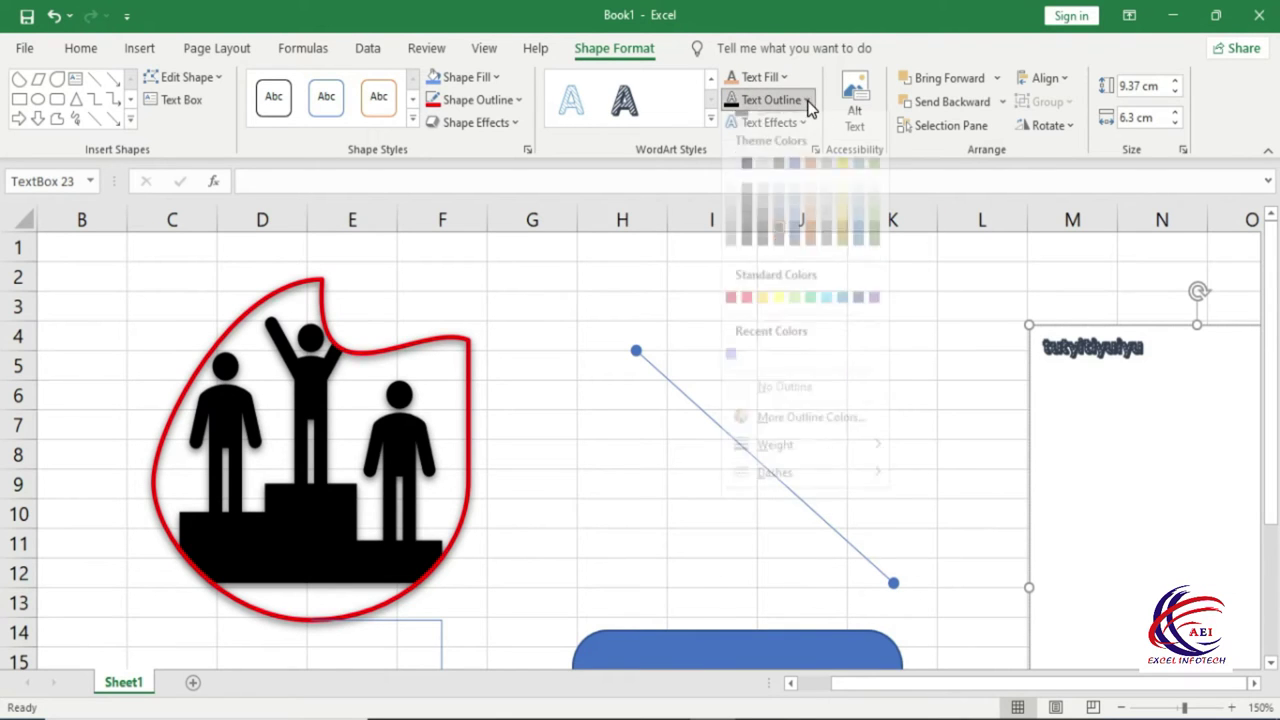
{"action": "left_click", "coordinate": [747, 316]}
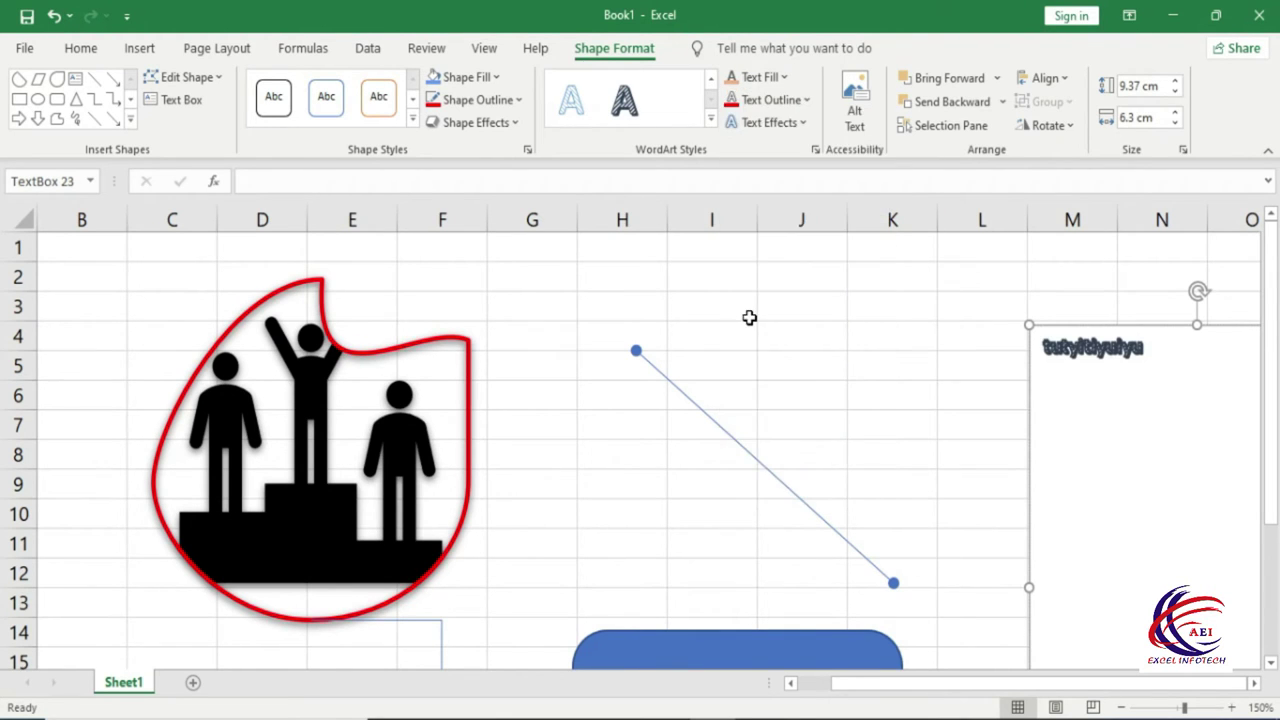
Select all the text box text and give it a new fill colour and red outline
{"action": "left_click_drag", "start_coordinate": [1153, 349], "coordinate": [1042, 347]}
{"action": "left_click", "coordinate": [784, 77]}
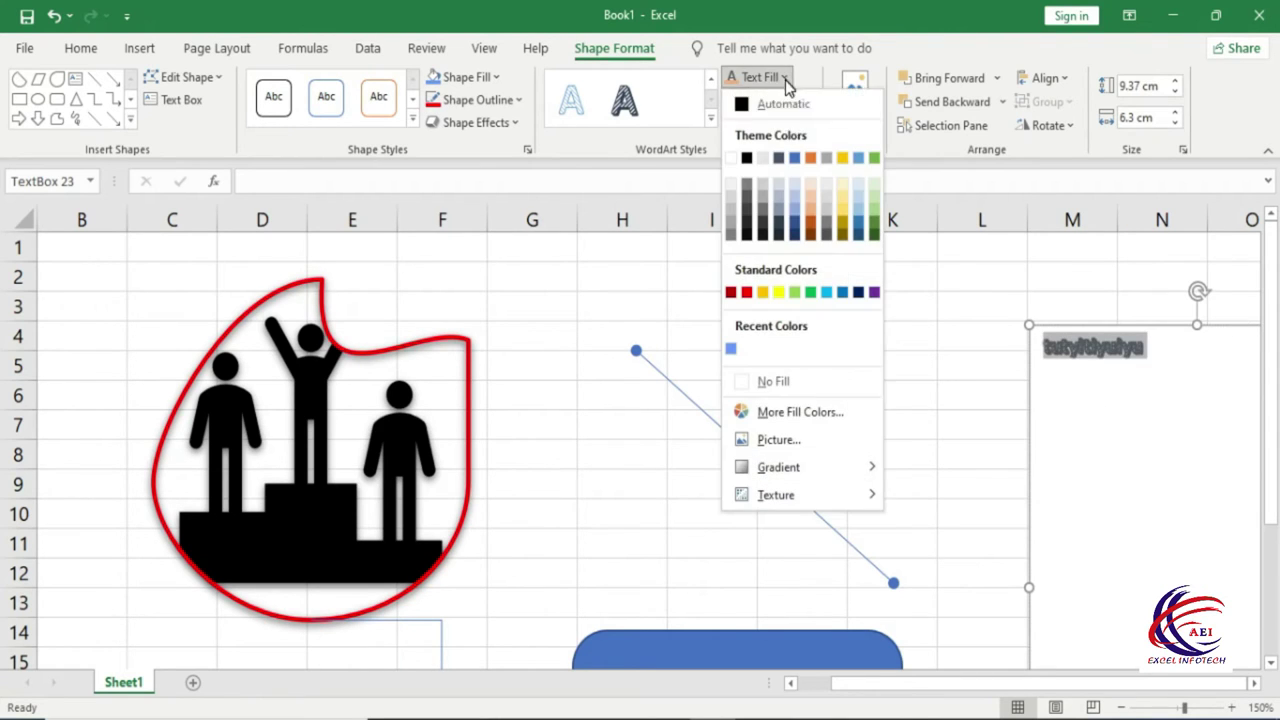
{"action": "left_click", "coordinate": [760, 294]}
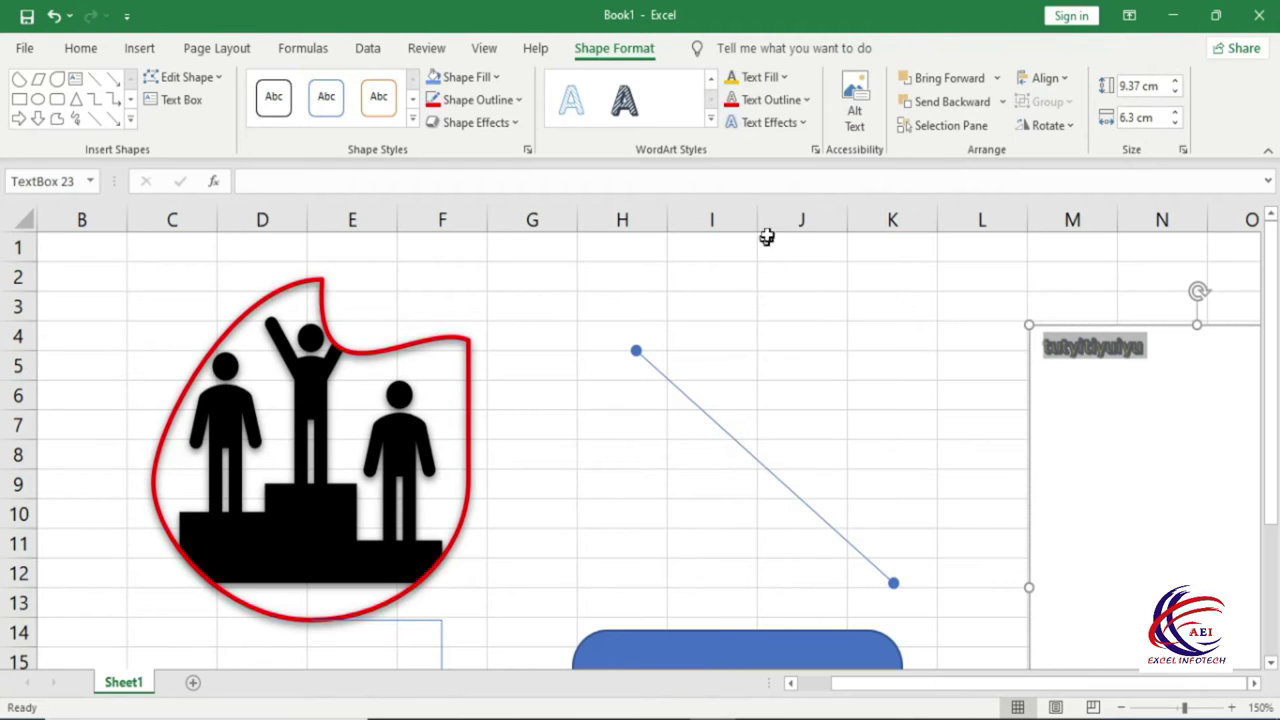
{"action": "left_click", "coordinate": [806, 100]}
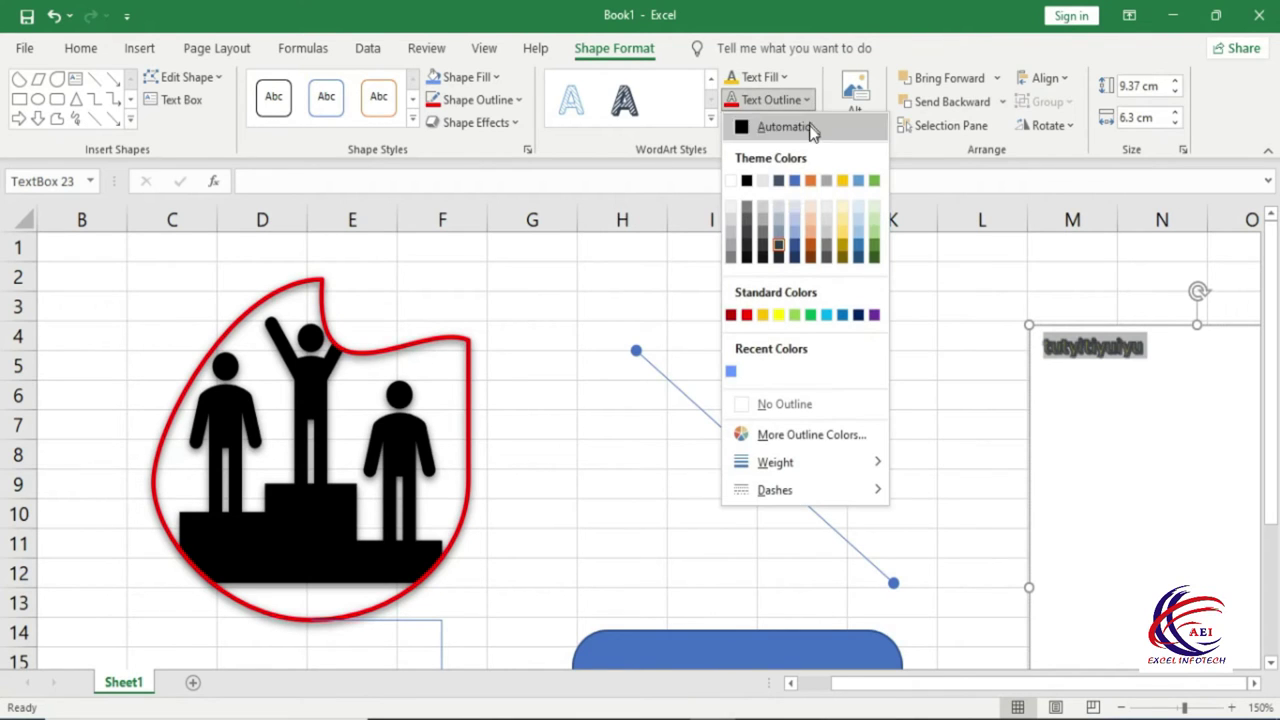
{"action": "left_click", "coordinate": [749, 316]}
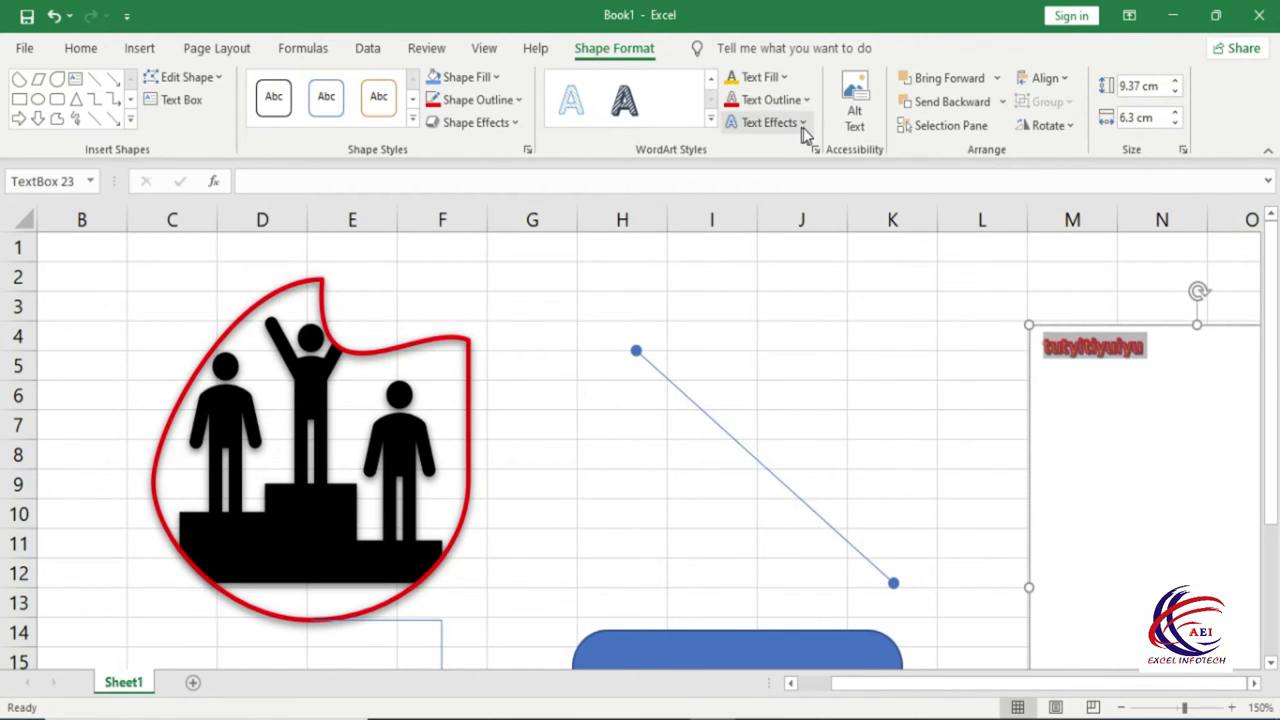
Add a bevel text effect and bring up the Alt Text pane for the text box
{"action": "left_click", "coordinate": [804, 123]}
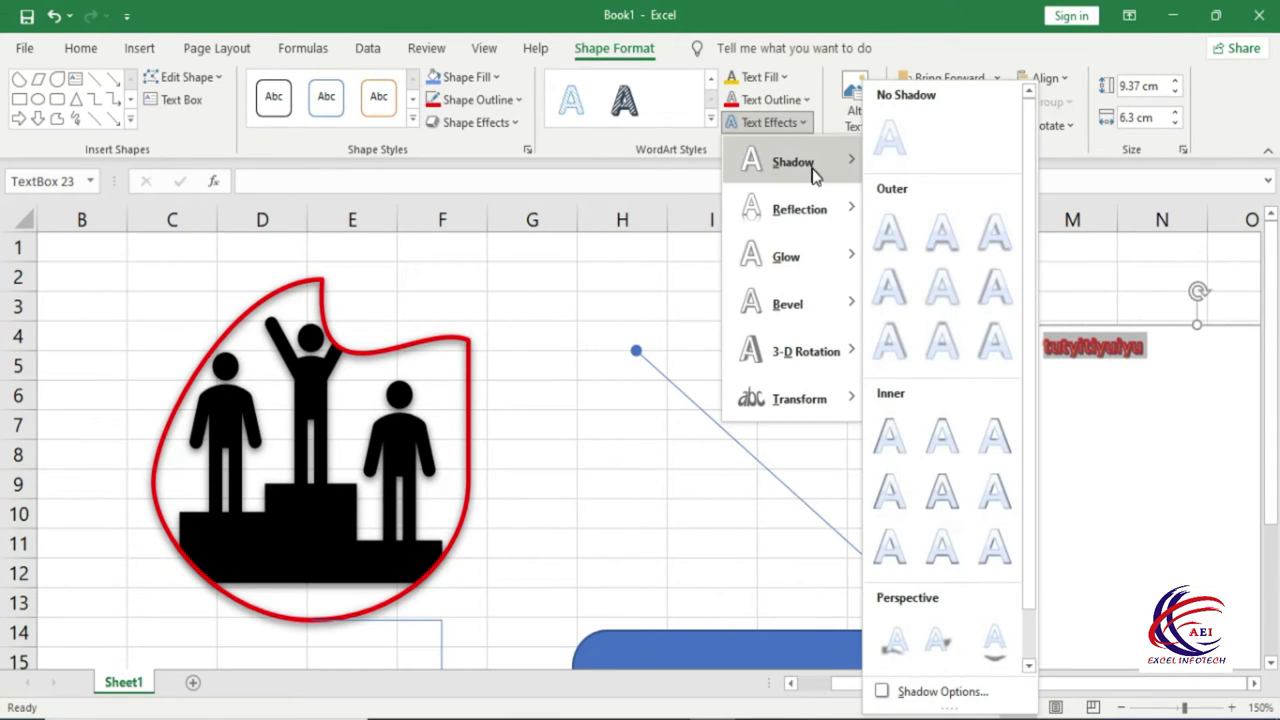
{"action": "mouse_move", "coordinate": [800, 255]}
{"action": "mouse_move", "coordinate": [814, 211]}
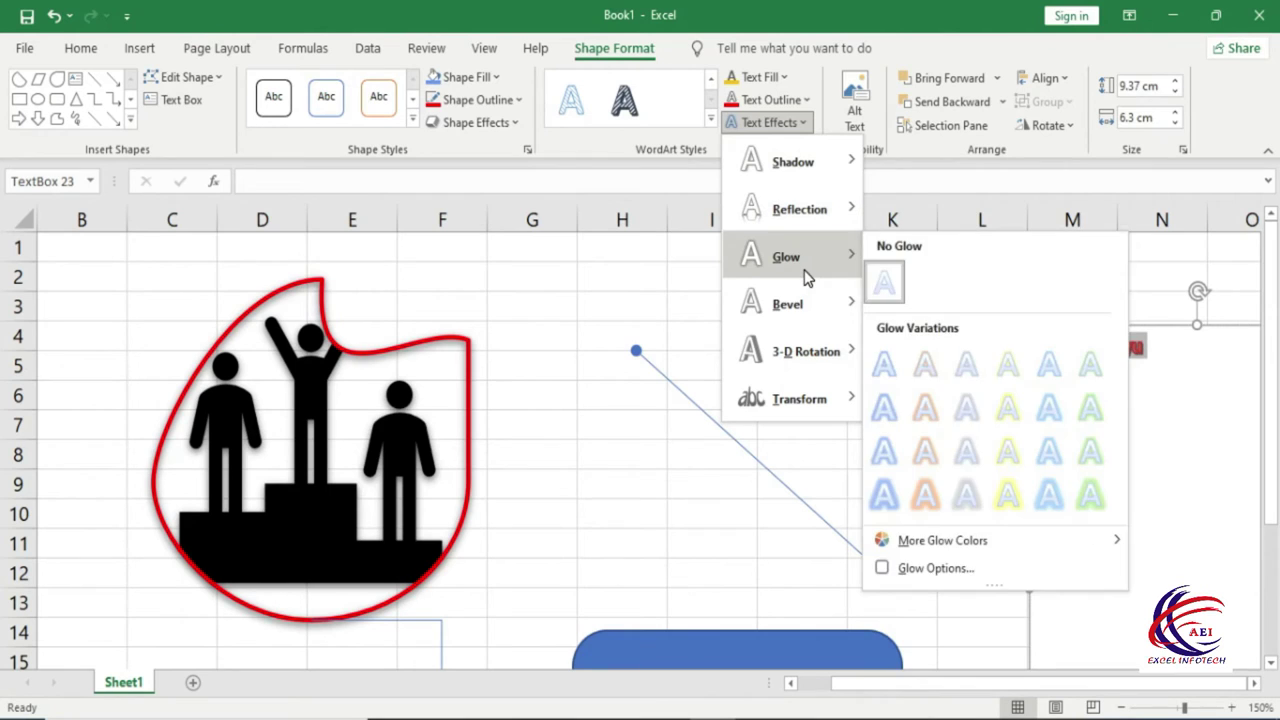
{"action": "mouse_move", "coordinate": [805, 306]}
{"action": "left_click", "coordinate": [901, 443]}
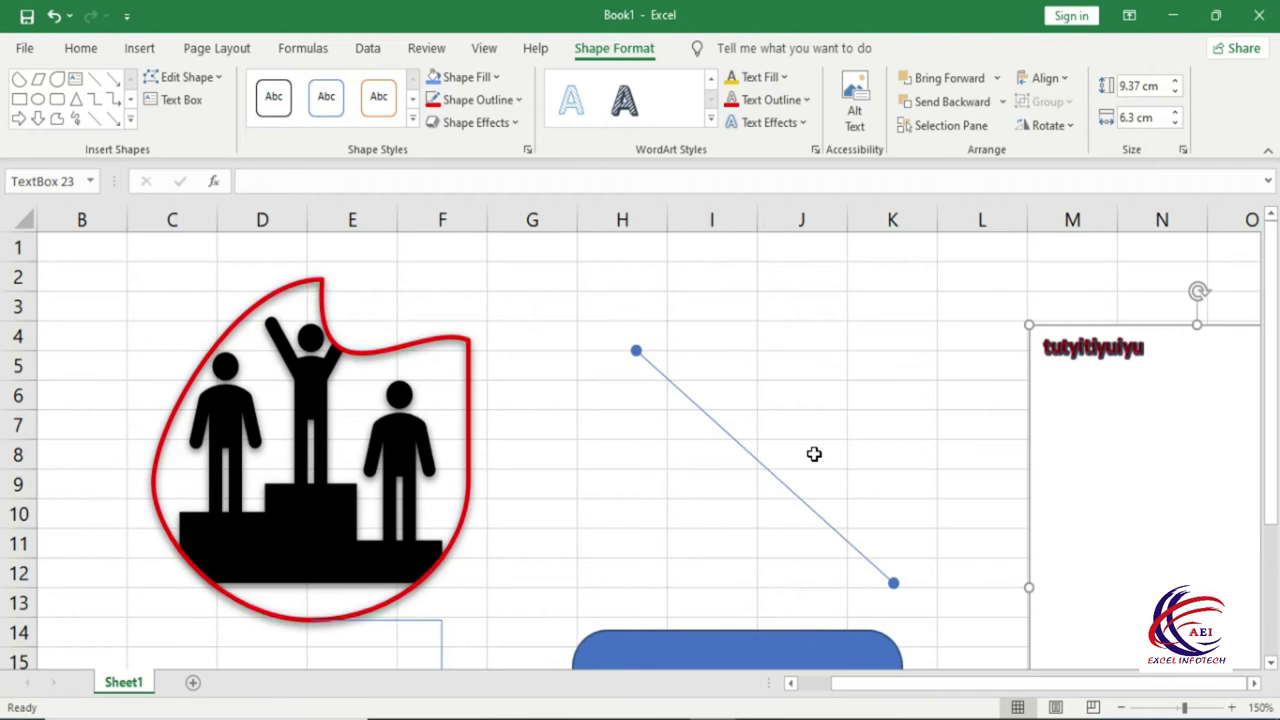
{"action": "left_click", "coordinate": [858, 100]}
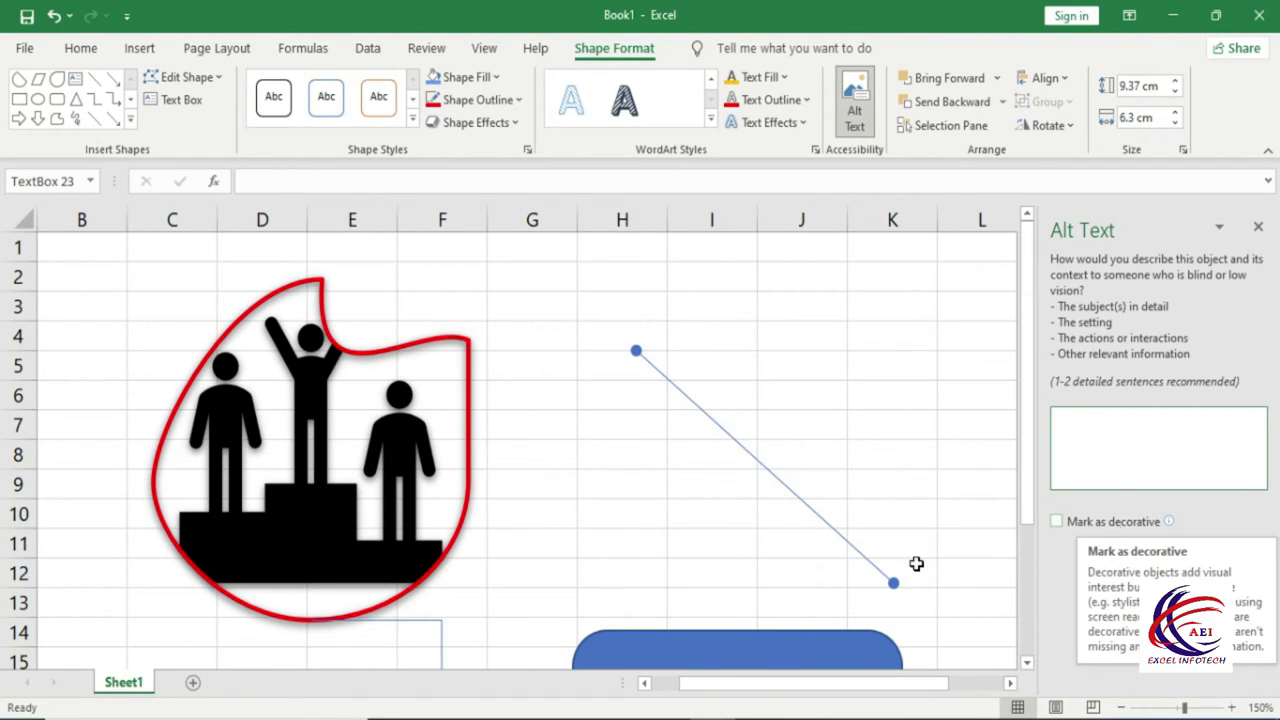
Set the podium teardrop's alt text to 'this is a shape', then move the rounded rectangle up-right
{"action": "left_click", "coordinate": [252, 376]}
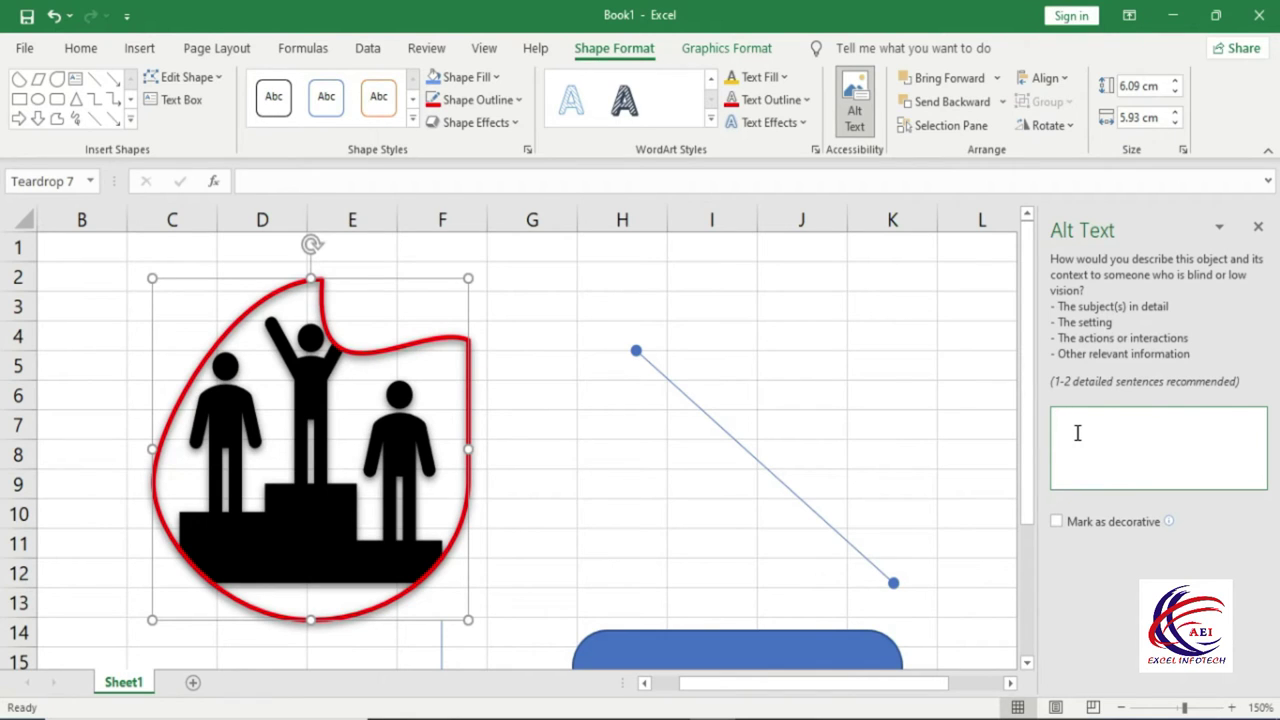
{"action": "type", "text": "this is a shape"}
{"action": "left_click", "coordinate": [1258, 227]}
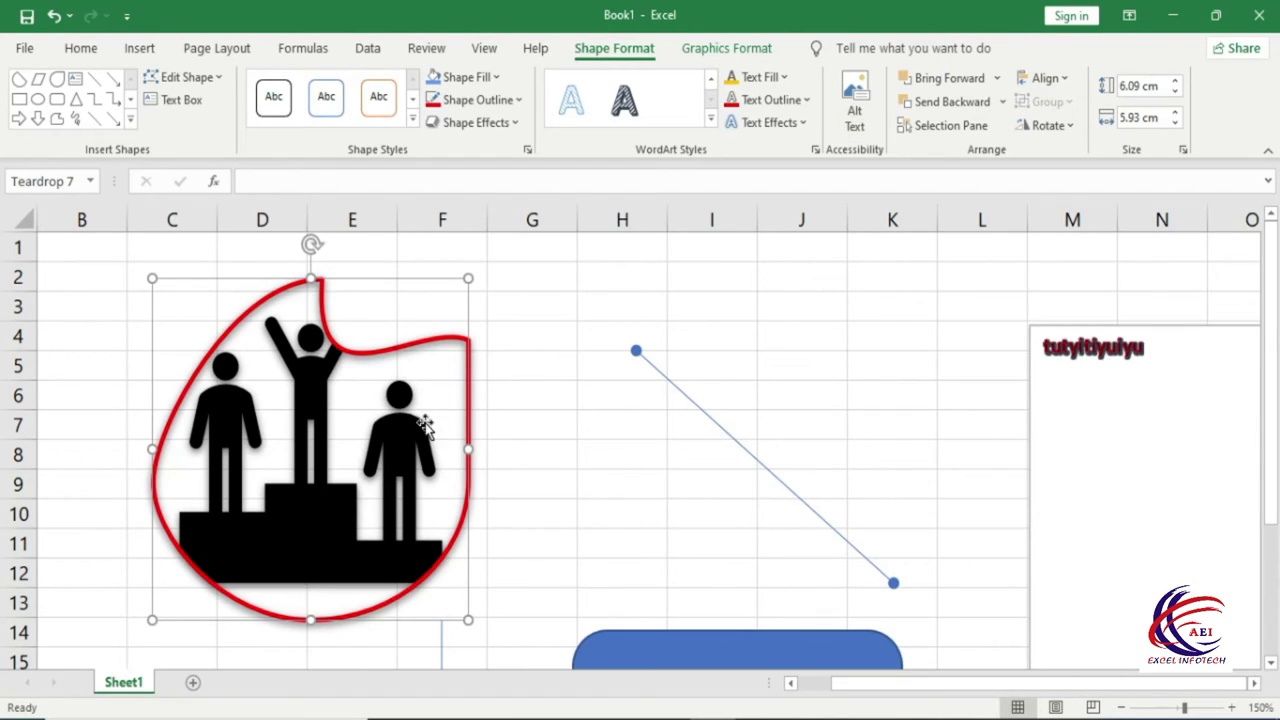
{"action": "left_click", "coordinate": [855, 105]}
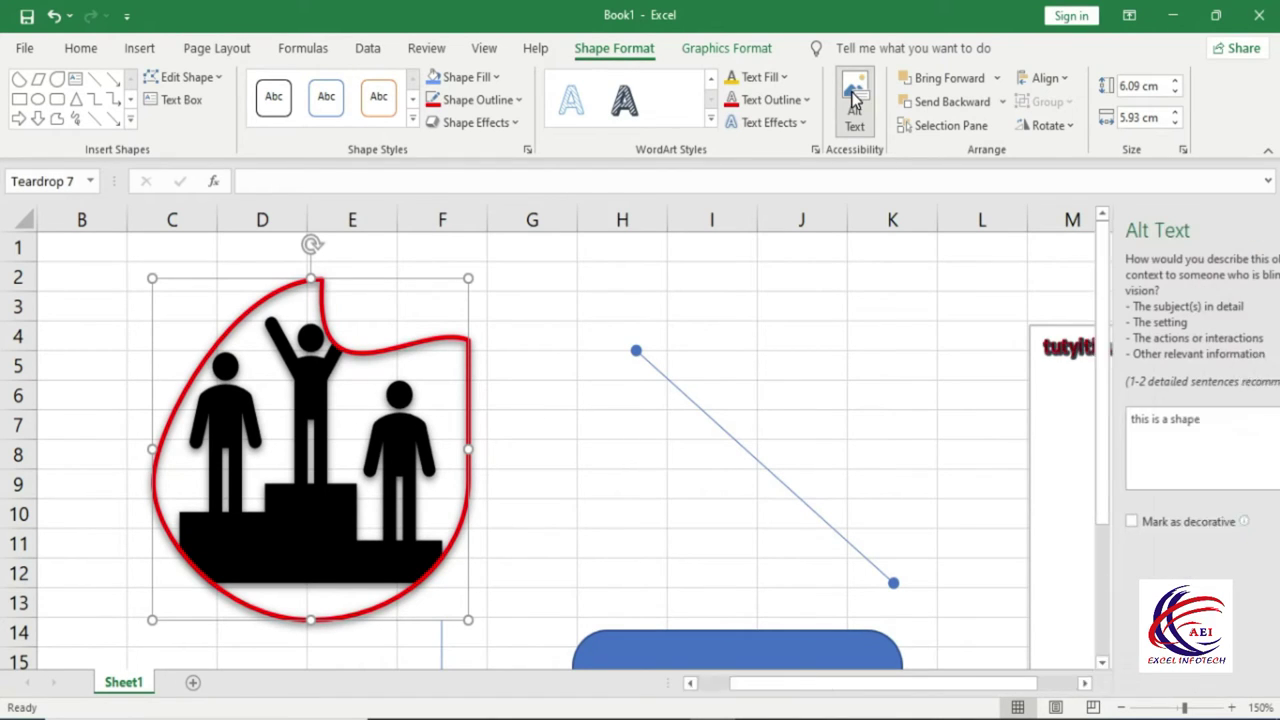
{"action": "left_click", "coordinate": [1094, 445]}
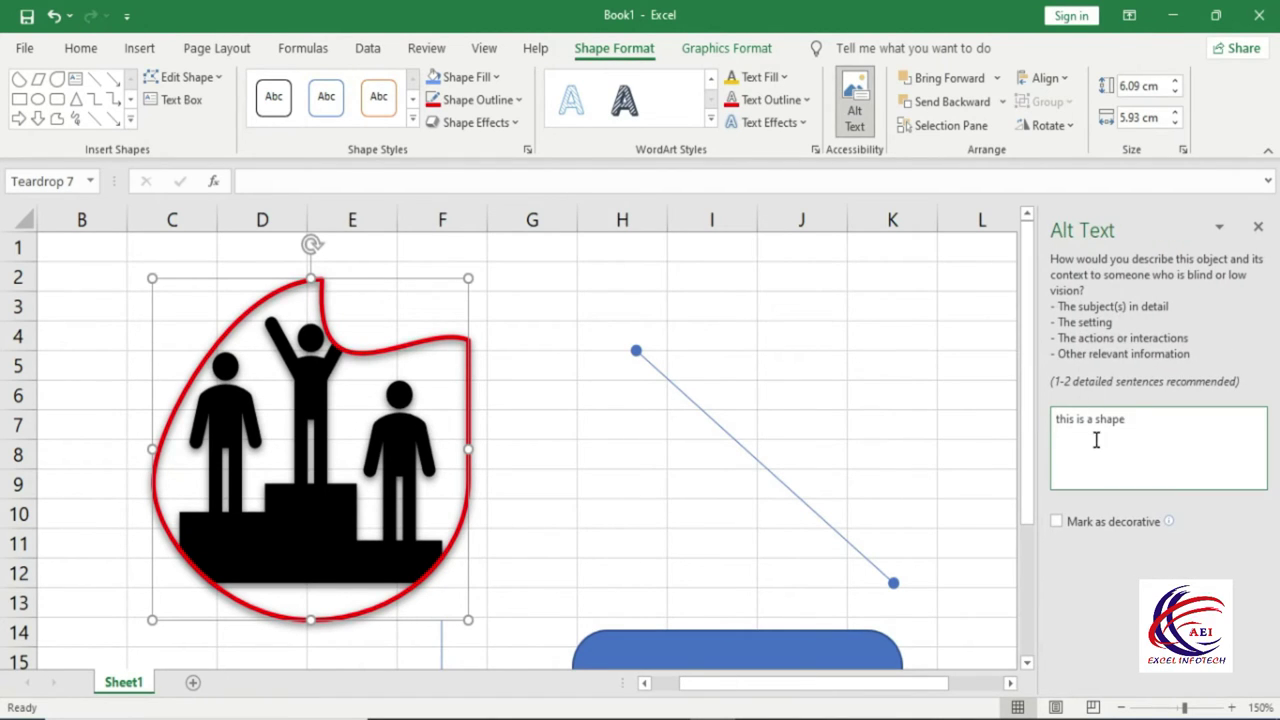
{"action": "left_click", "coordinate": [1258, 227]}
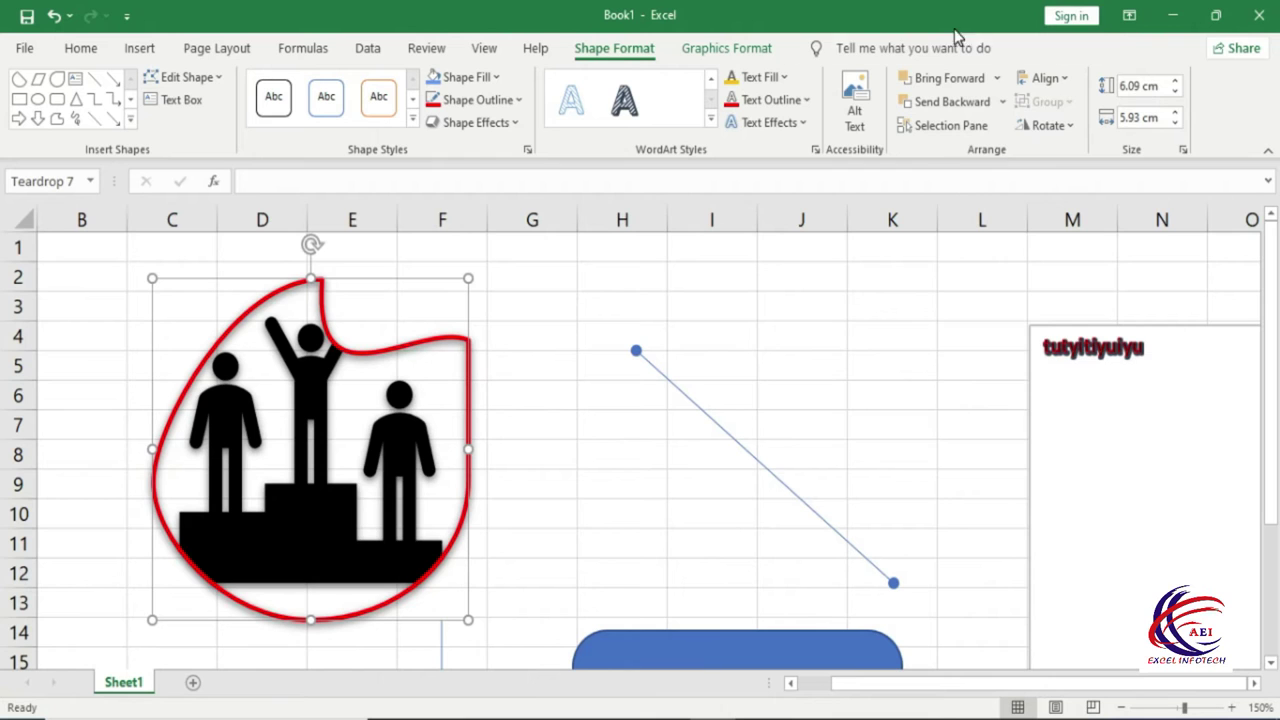
{"action": "left_click_drag", "start_coordinate": [709, 654], "coordinate": [727, 541]}
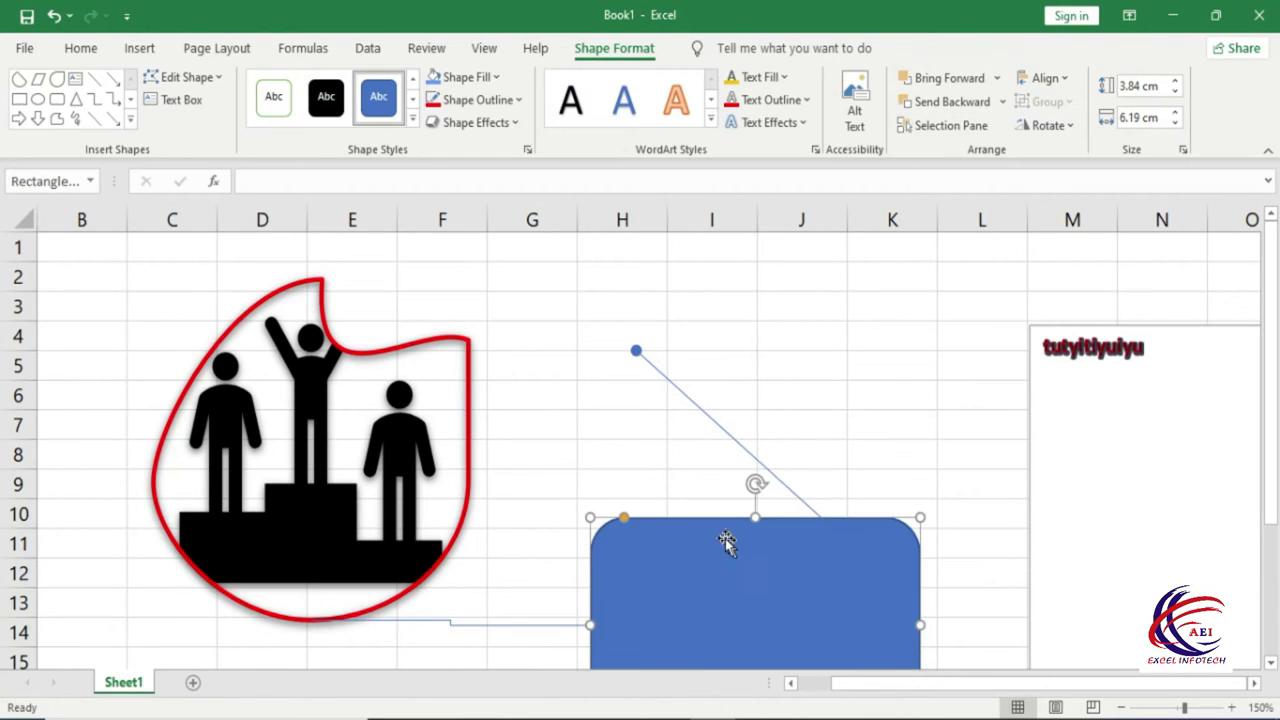
Add Sheet2 and draw a blue rectangle across G7:I13
{"action": "left_click", "coordinate": [193, 682]}
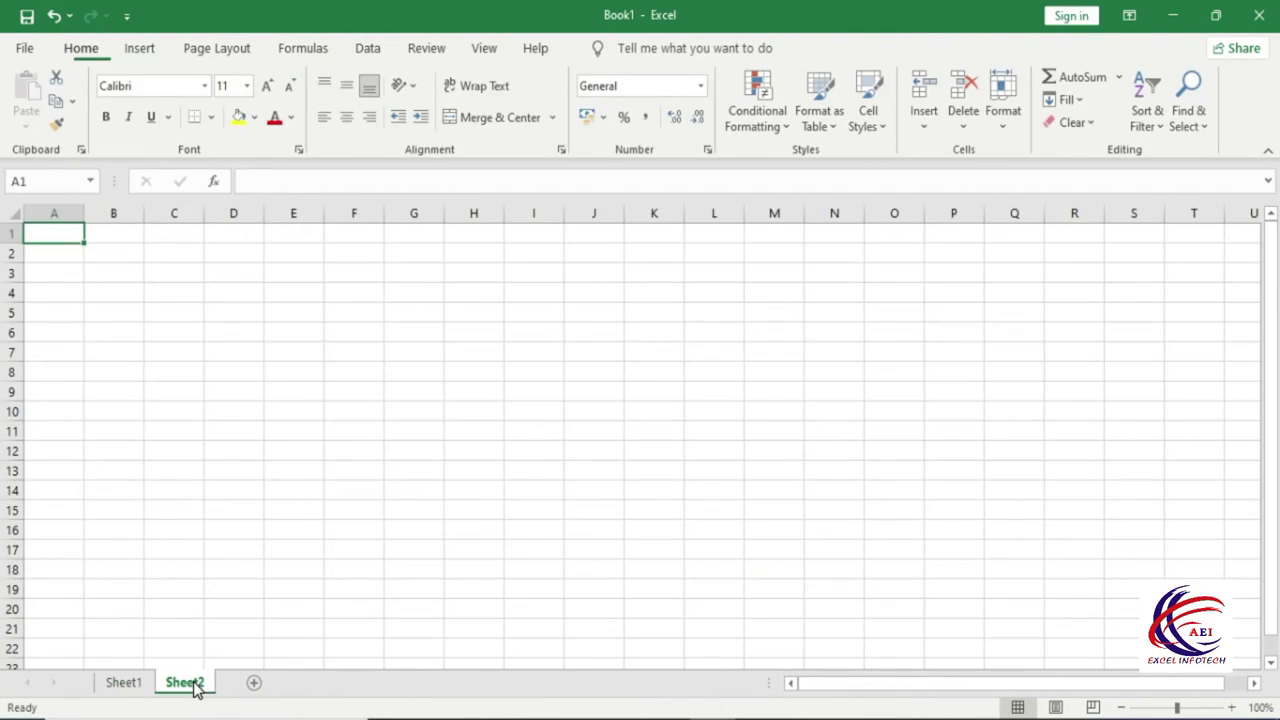
{"action": "left_click", "coordinate": [142, 48]}
{"action": "left_click", "coordinate": [226, 115]}
{"action": "left_click", "coordinate": [259, 205]}
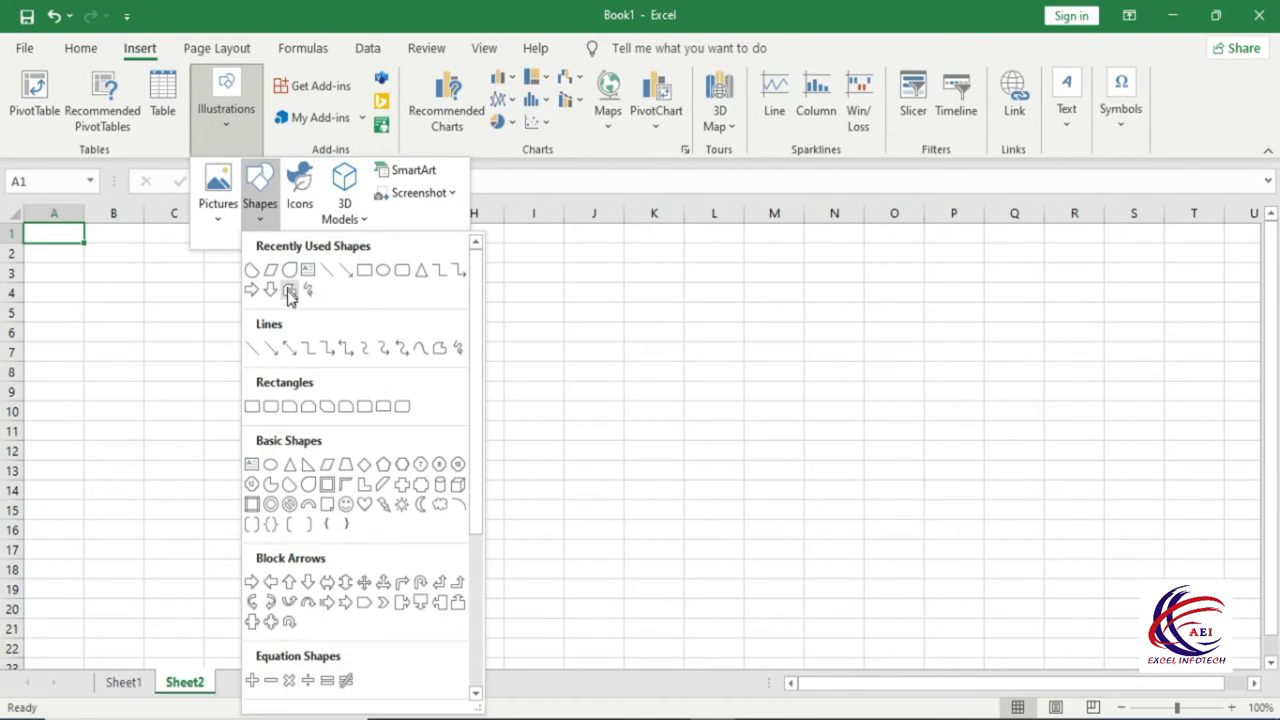
{"action": "left_click", "coordinate": [364, 270]}
{"action": "left_click_drag", "start_coordinate": [368, 338], "coordinate": [558, 473]}
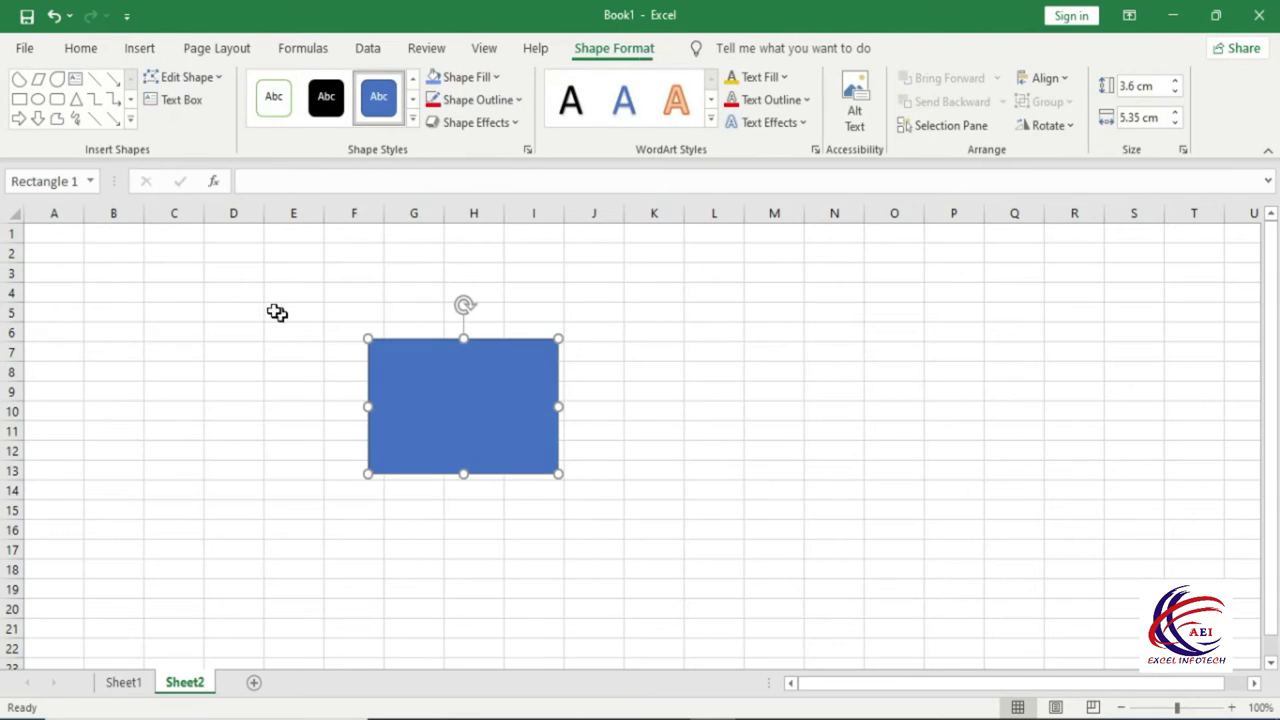
Draw a black isosceles triangle overlapping the rectangle, sending it back then bringing it forward
{"action": "left_click", "coordinate": [76, 99]}
{"action": "left_click_drag", "start_coordinate": [552, 330], "coordinate": [751, 509]}
{"action": "left_click", "coordinate": [318, 95]}
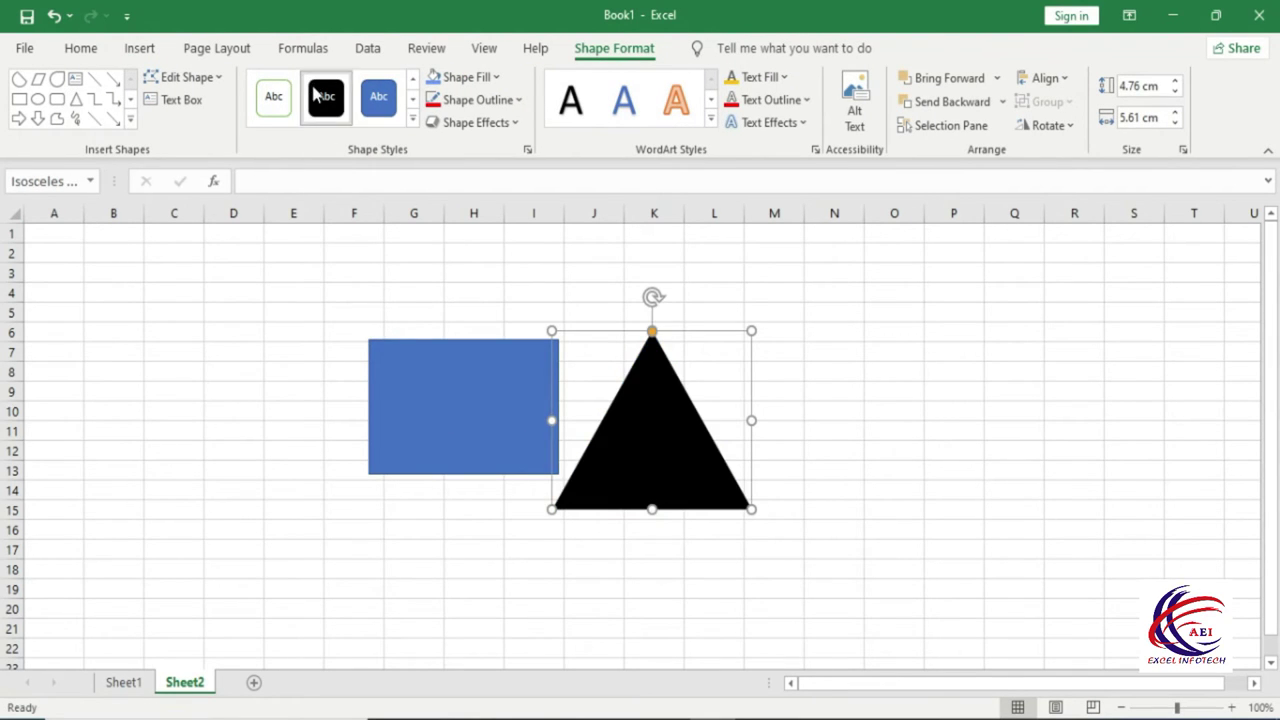
{"action": "left_click_drag", "start_coordinate": [656, 446], "coordinate": [555, 427]}
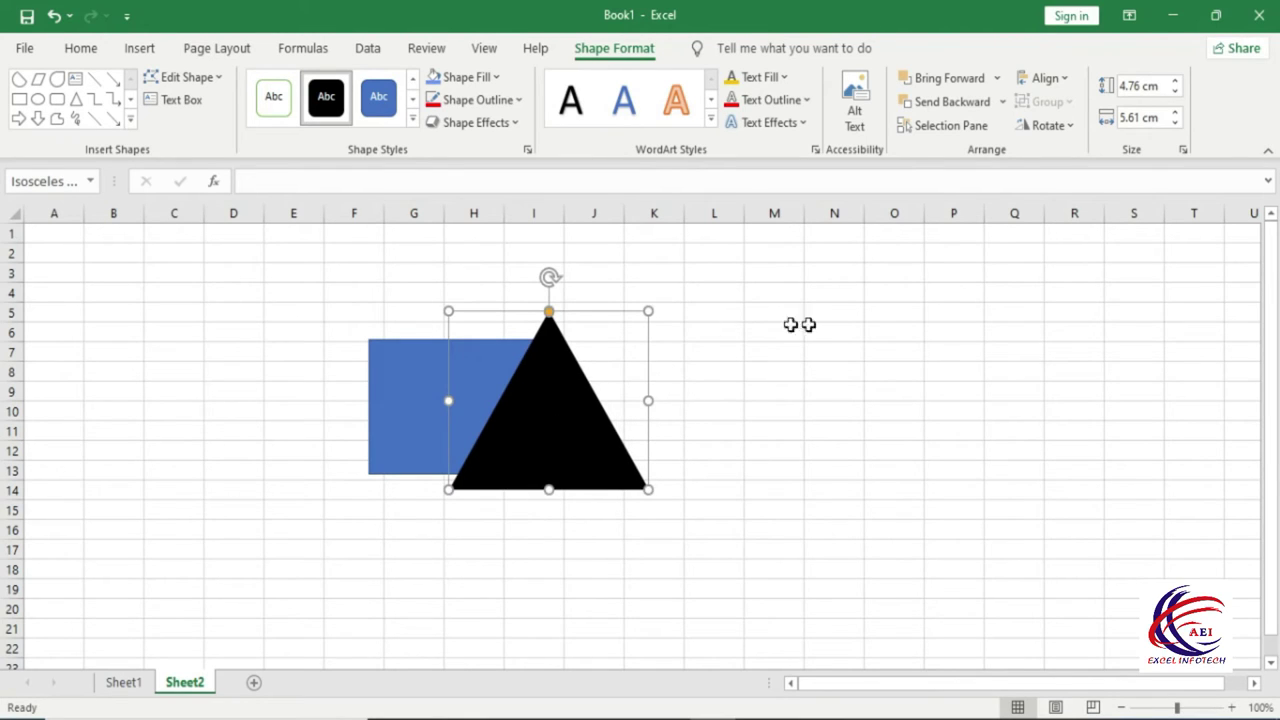
{"action": "left_click", "coordinate": [952, 103]}
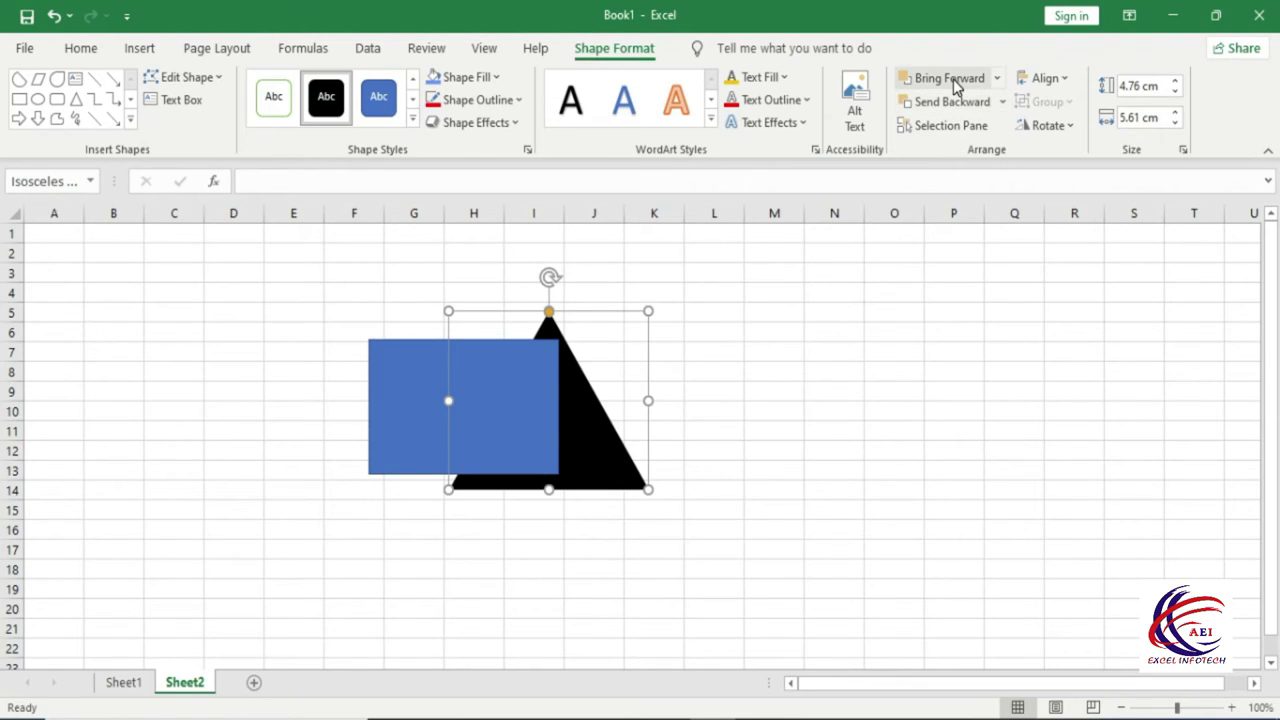
{"action": "left_click", "coordinate": [952, 80]}
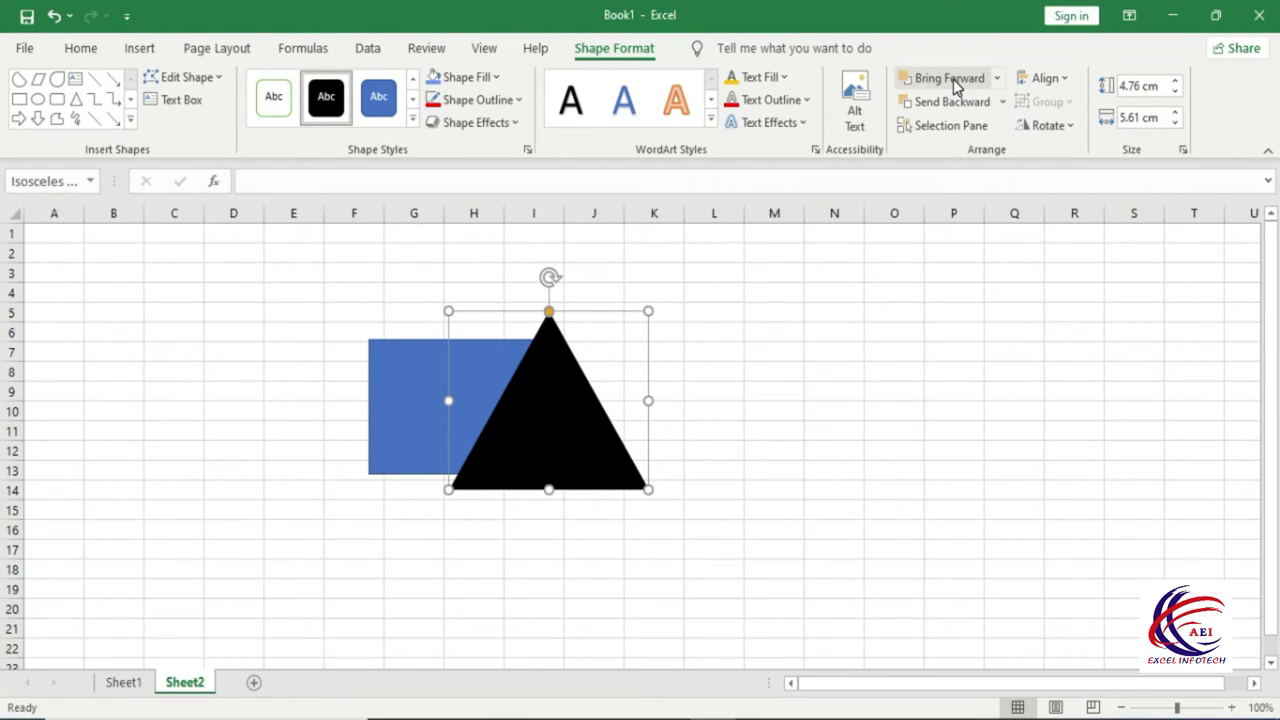
{"action": "left_click", "coordinate": [955, 85]}
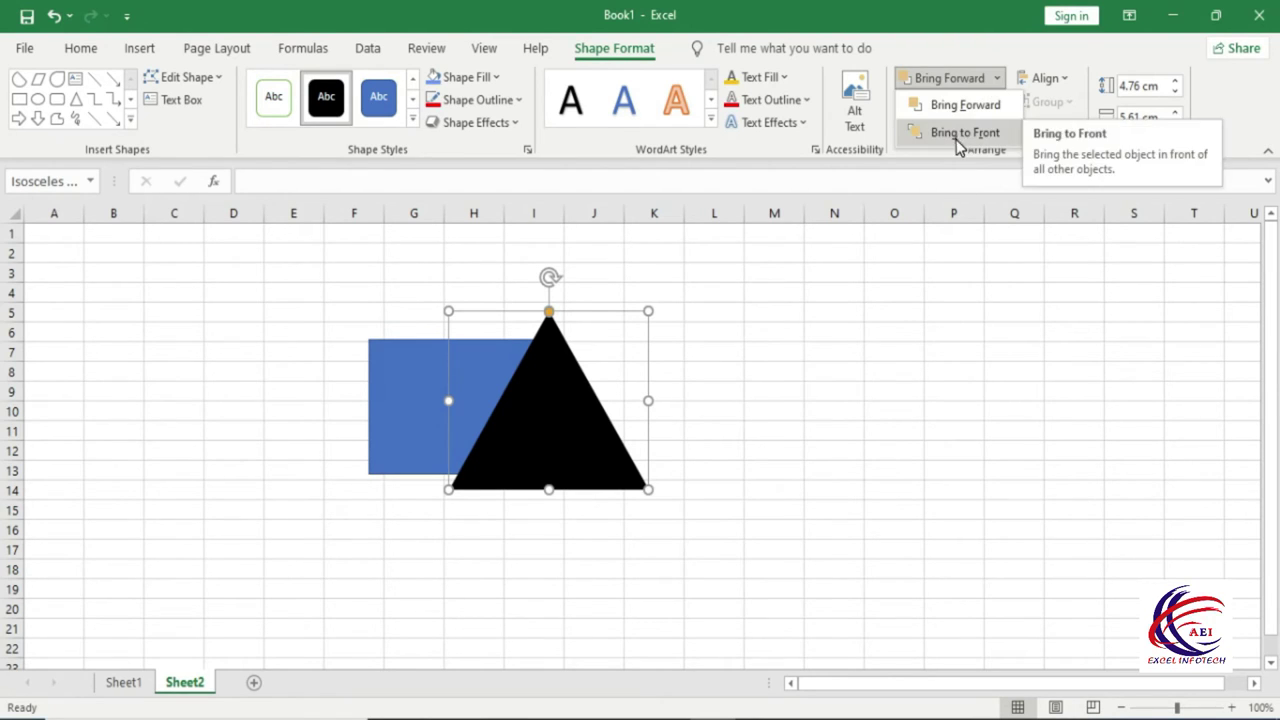
{"action": "left_click", "coordinate": [771, 314]}
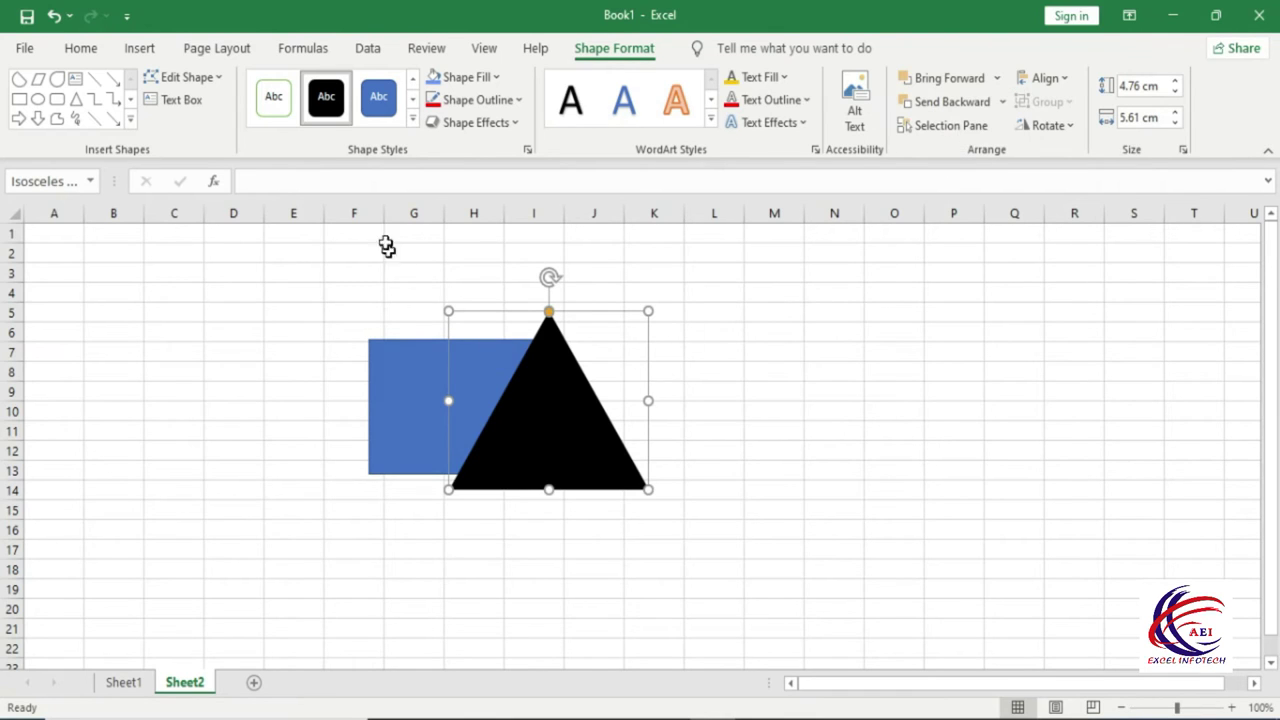
Draw a large rounded rectangle over E2:K15 and give it the orange shape style
{"action": "left_click", "coordinate": [57, 99]}
{"action": "left_click_drag", "start_coordinate": [289, 253], "coordinate": [661, 518]}
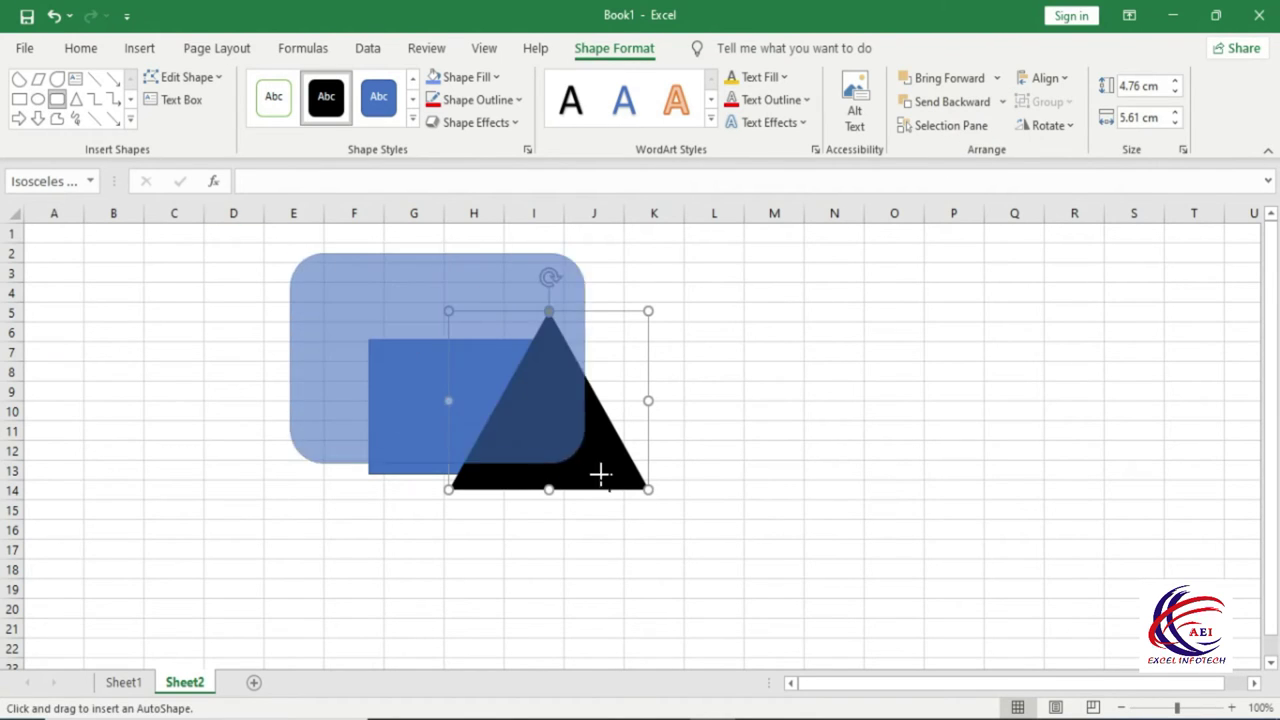
{"action": "left_click_drag", "start_coordinate": [595, 435], "coordinate": [845, 522]}
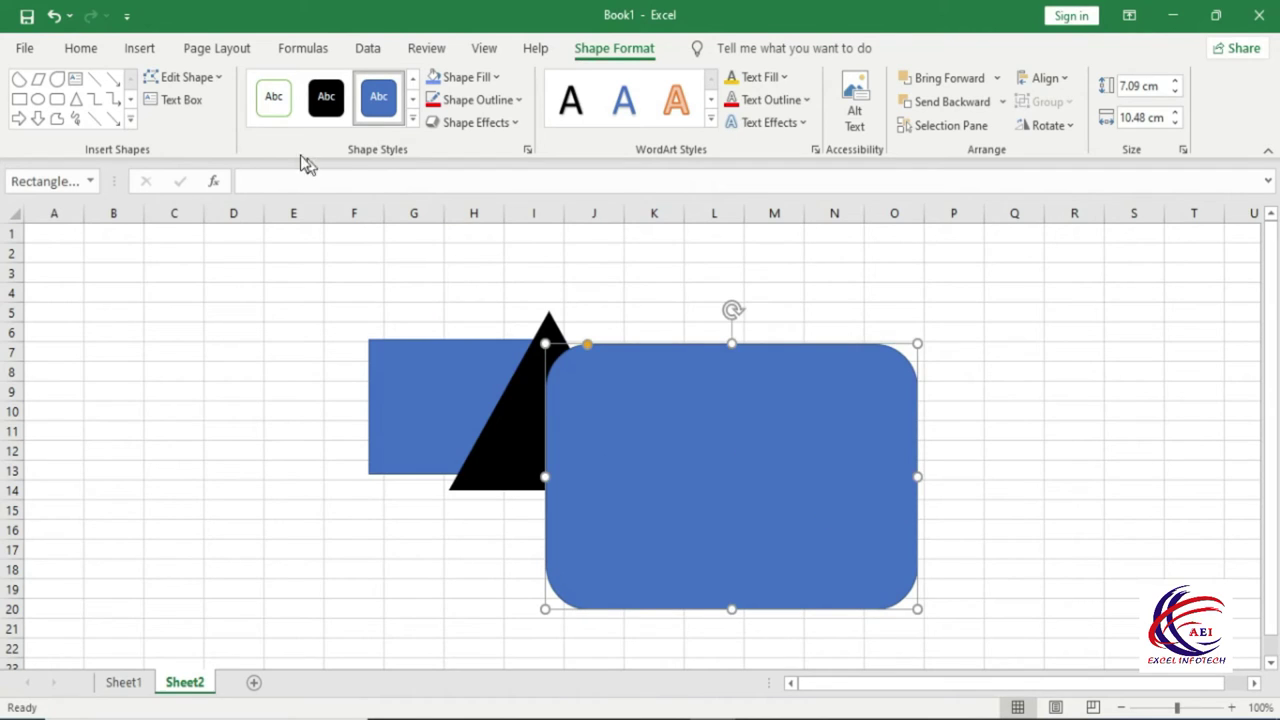
{"action": "left_click", "coordinate": [412, 118]}
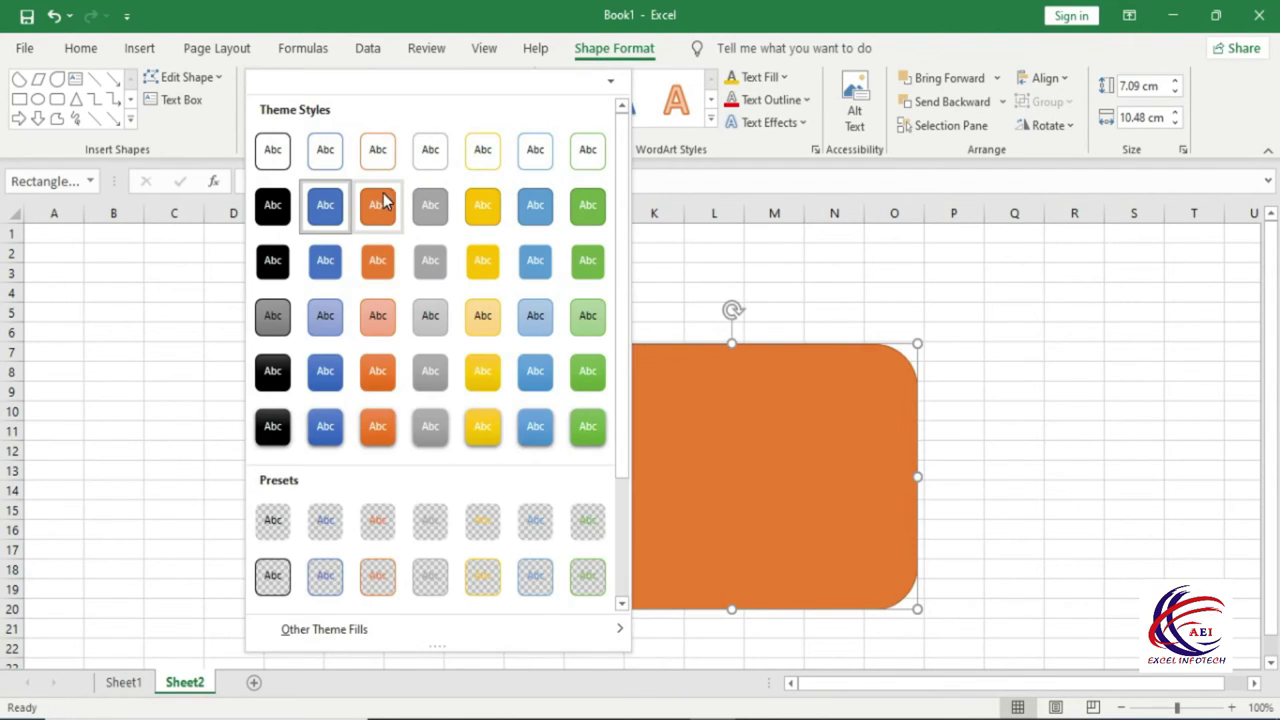
{"action": "left_click", "coordinate": [380, 204]}
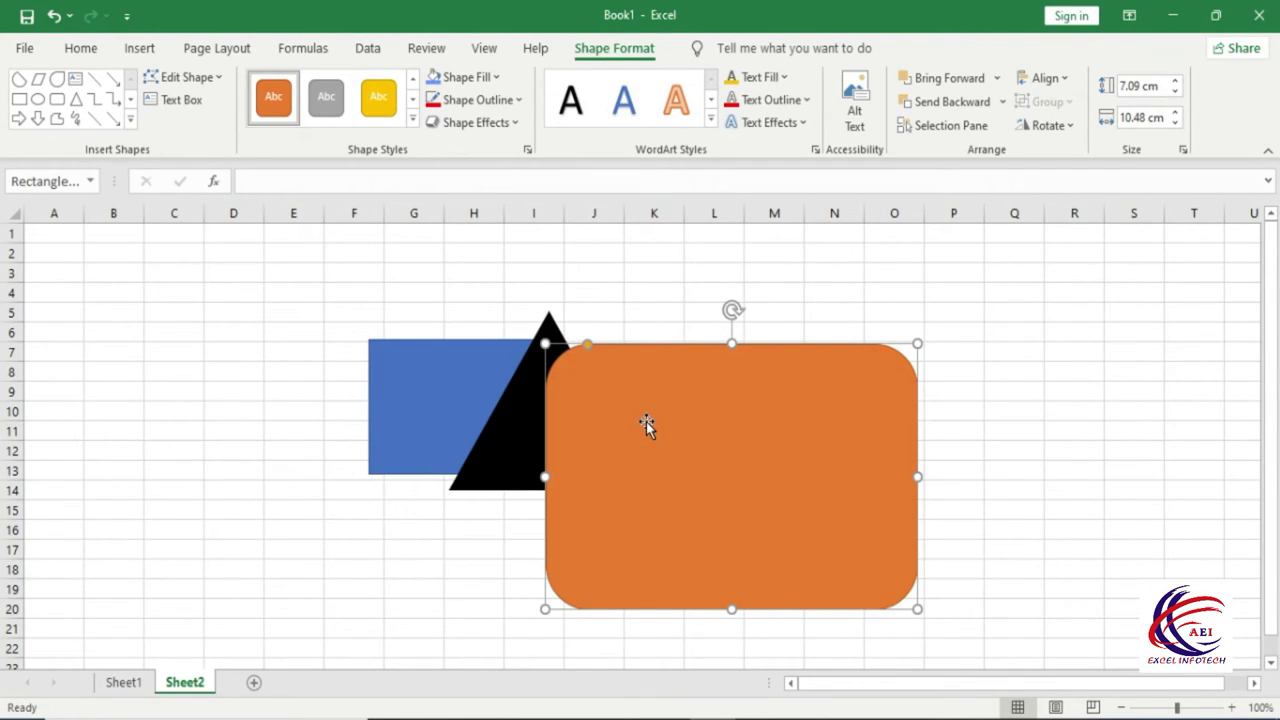
{"action": "mouse_move", "coordinate": [679, 408]}
{"action": "left_mouse_down"}
{"action": "mouse_move", "coordinate": [473, 461]}
{"action": "mouse_move", "coordinate": [479, 437]}
{"action": "left_mouse_up"}
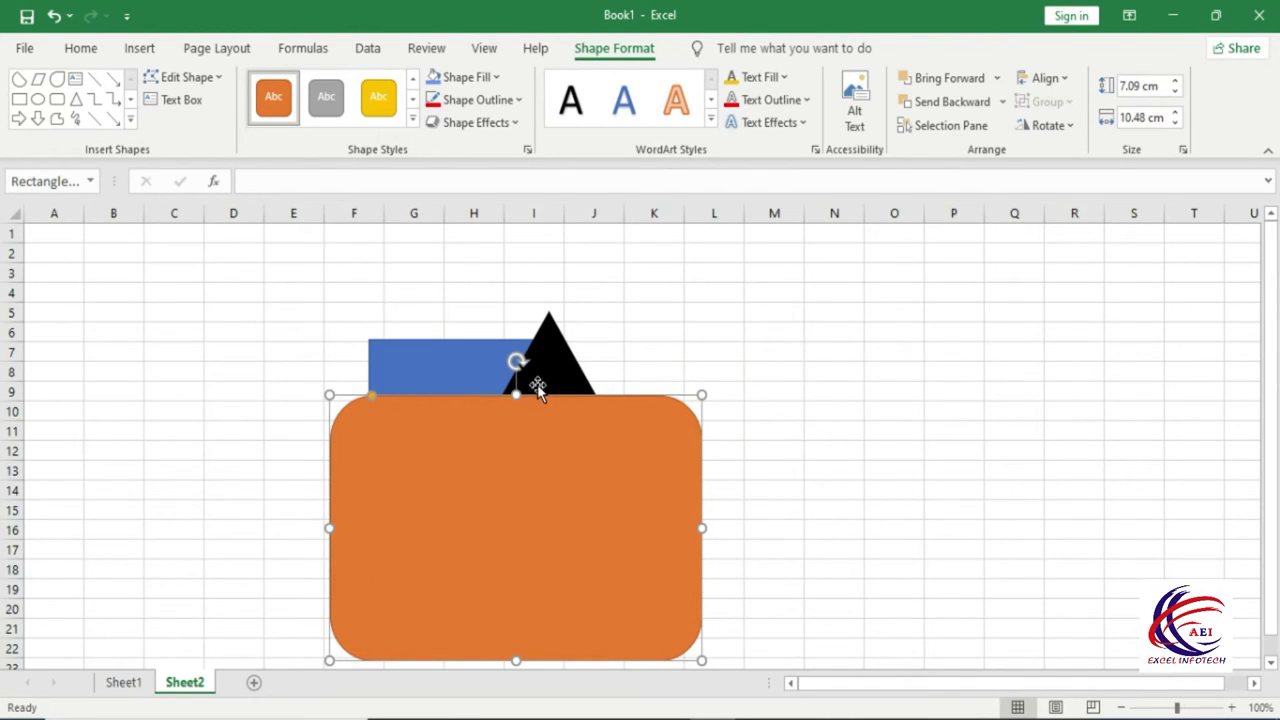
Test the orange shape's layering, then bring it to front and move it down below the triangle
{"action": "left_click", "coordinate": [943, 103]}
{"action": "left_click", "coordinate": [943, 103]}
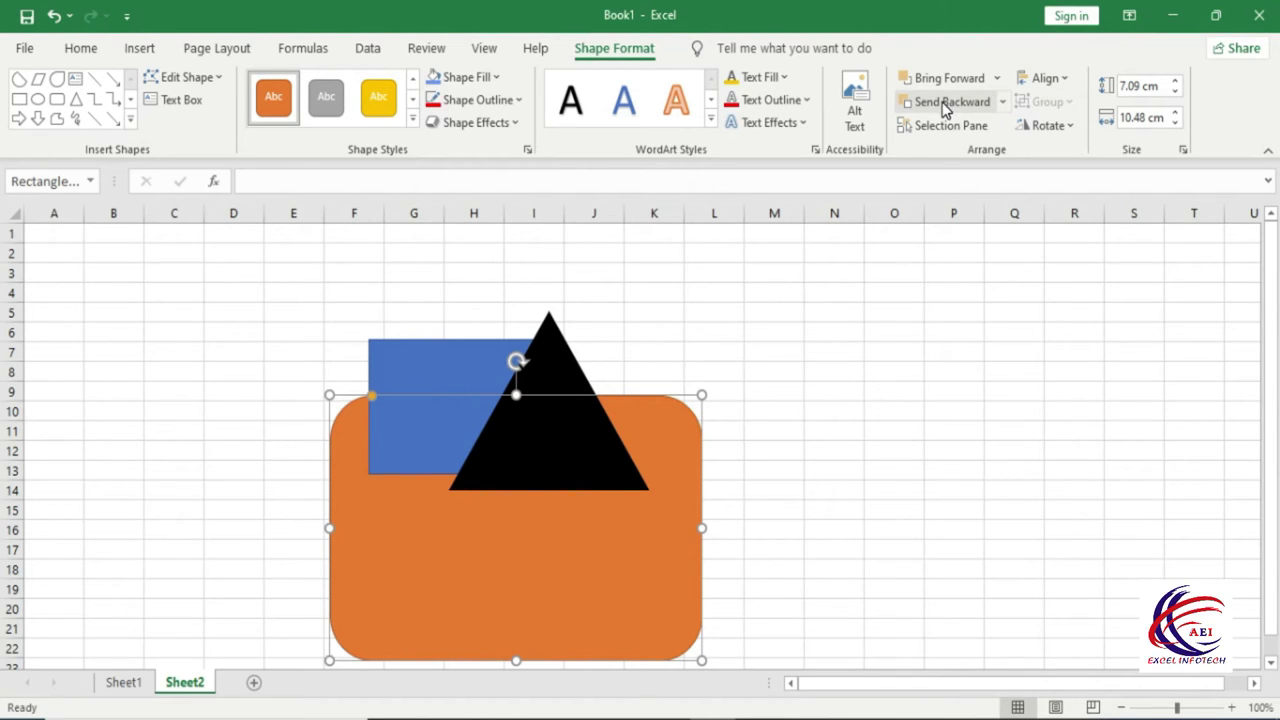
{"action": "left_click", "coordinate": [947, 80]}
{"action": "left_click", "coordinate": [947, 80]}
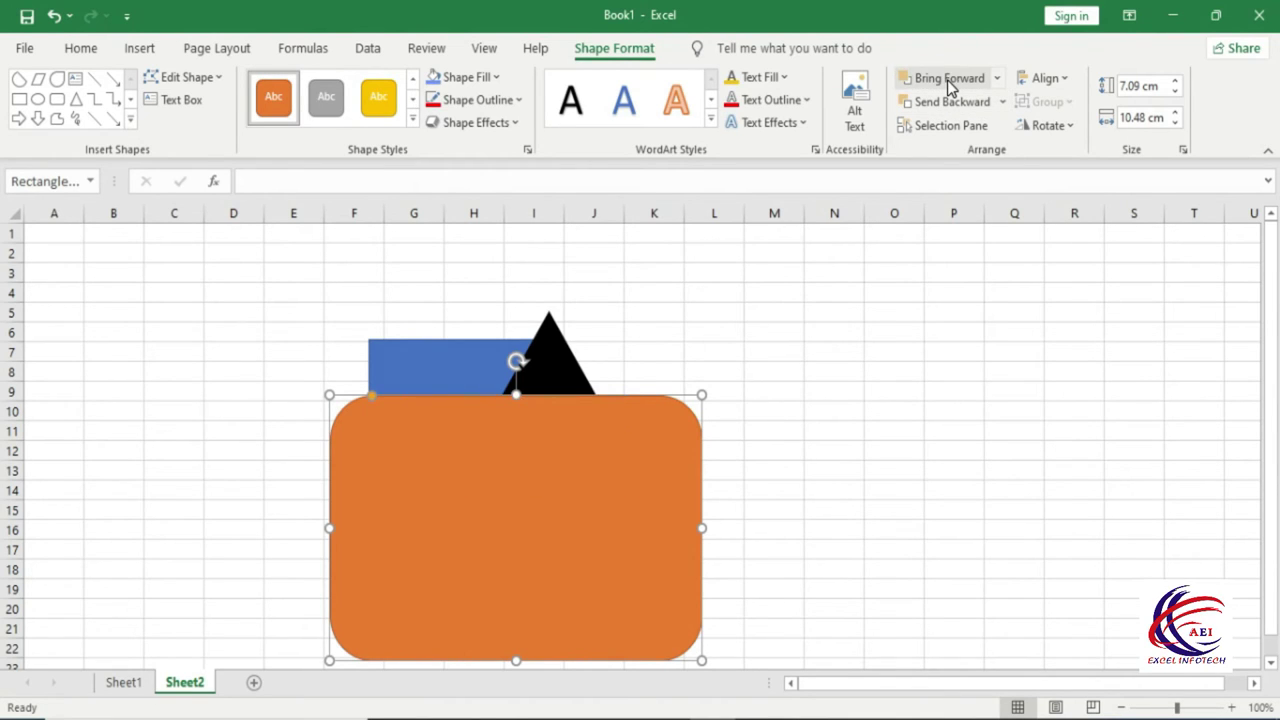
{"action": "left_click", "coordinate": [1002, 102]}
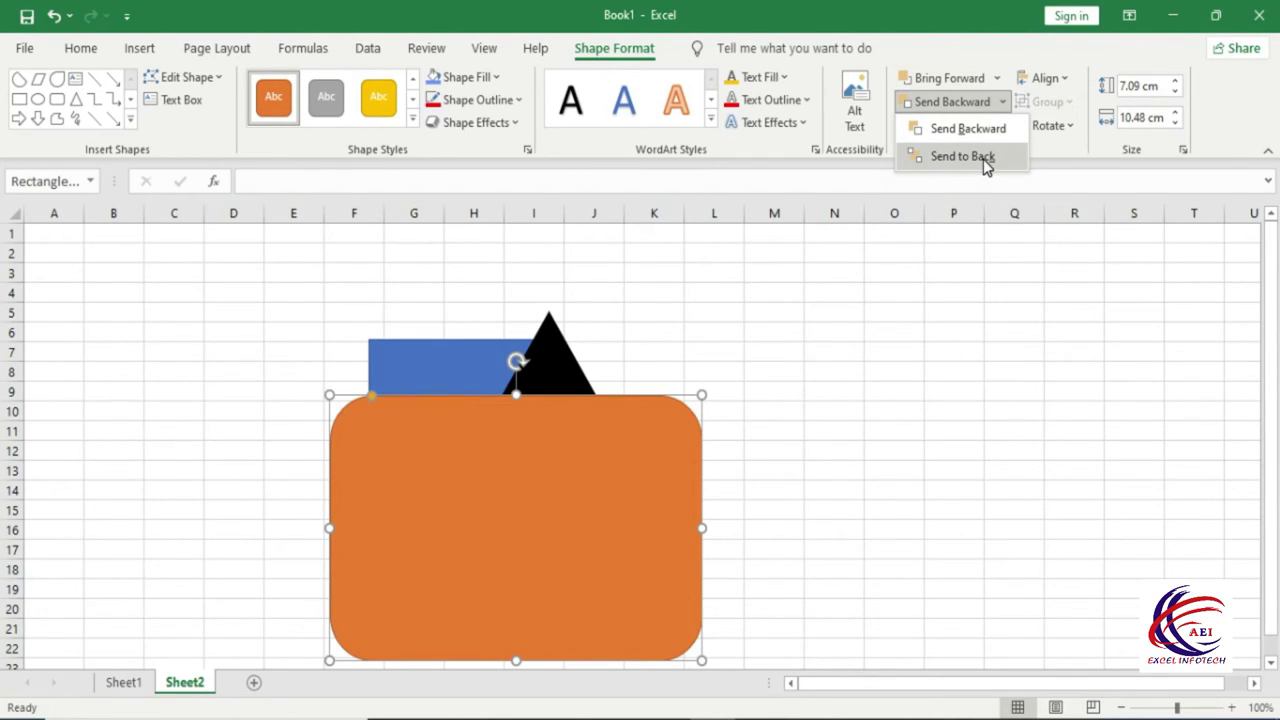
{"action": "left_click", "coordinate": [983, 158]}
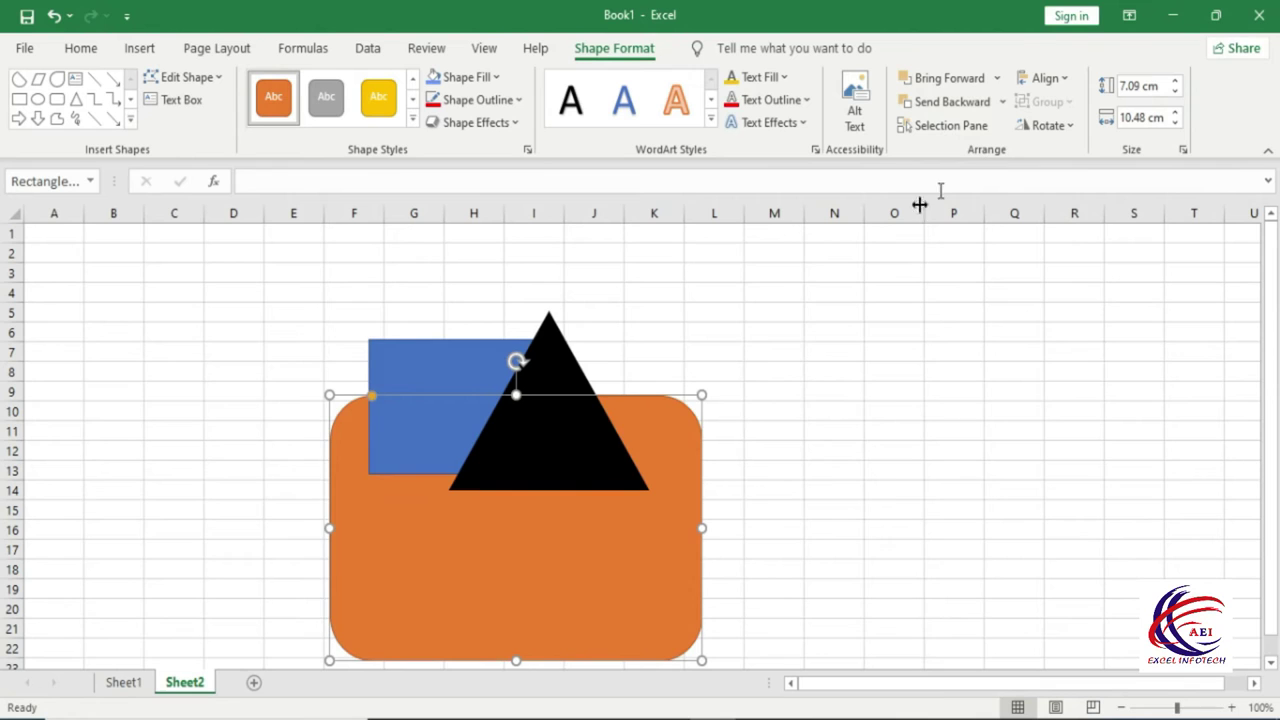
{"action": "left_click_drag", "start_coordinate": [695, 495], "coordinate": [700, 385]}
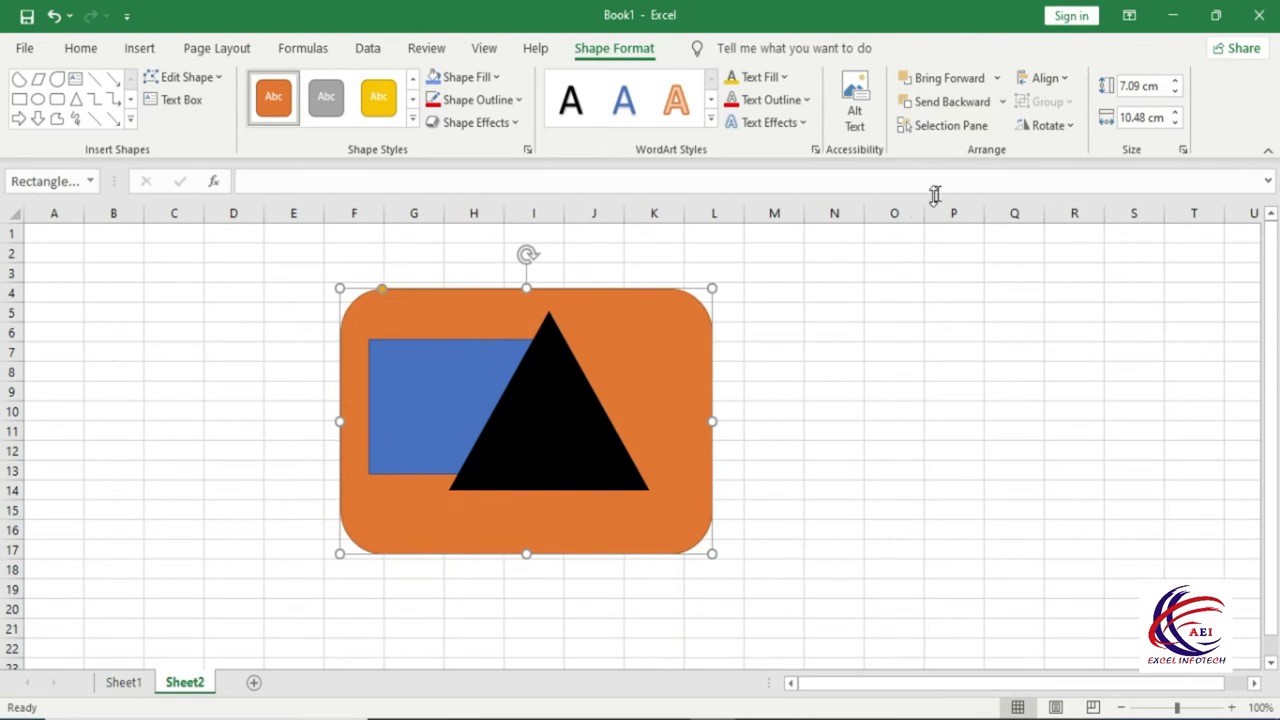
{"action": "left_click", "coordinate": [997, 78]}
{"action": "left_click", "coordinate": [965, 132]}
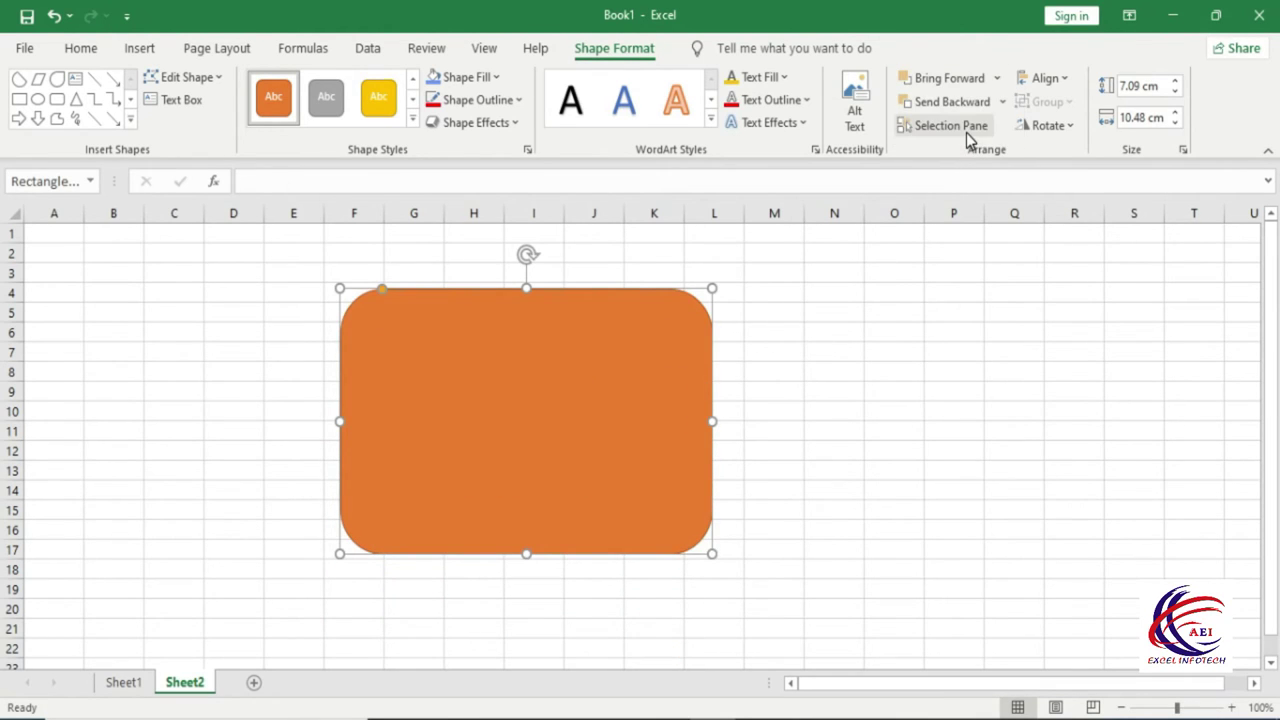
{"action": "left_click_drag", "start_coordinate": [648, 309], "coordinate": [621, 503]}
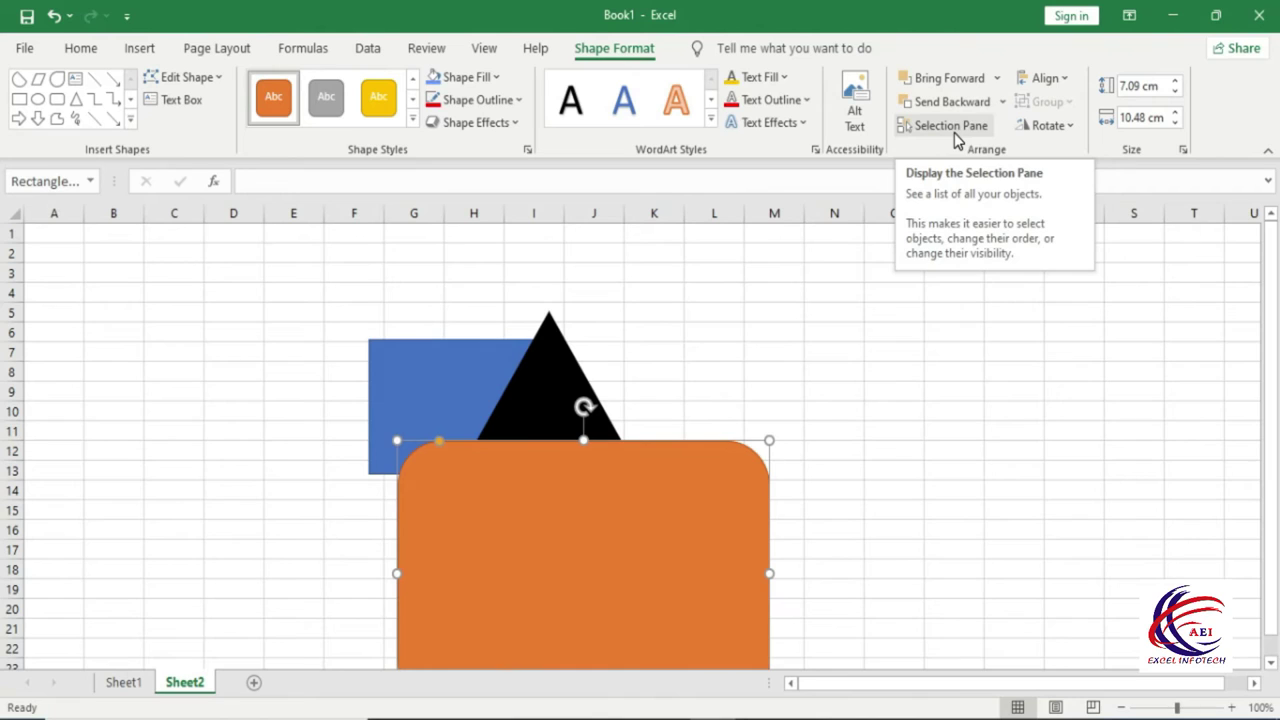
{"action": "left_click", "coordinate": [955, 127]}
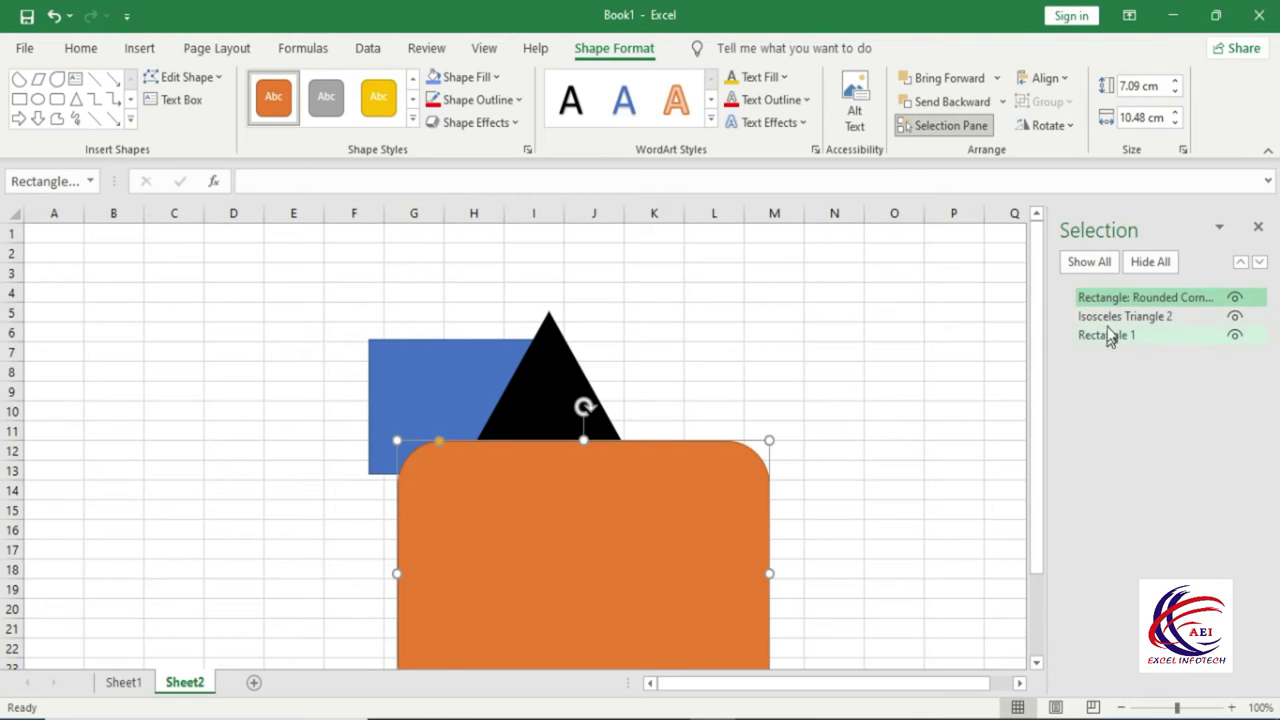
{"action": "left_click", "coordinate": [1235, 298]}
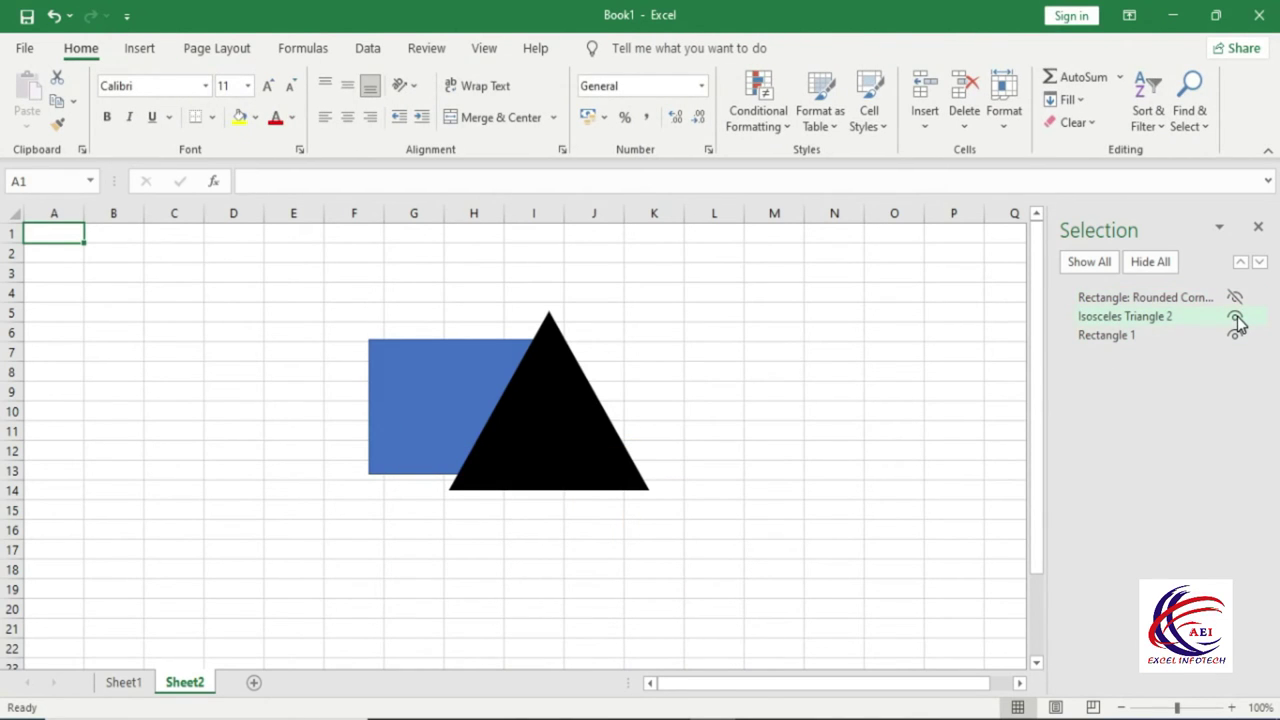
{"action": "left_click", "coordinate": [1236, 317]}
{"action": "left_click", "coordinate": [1234, 336]}
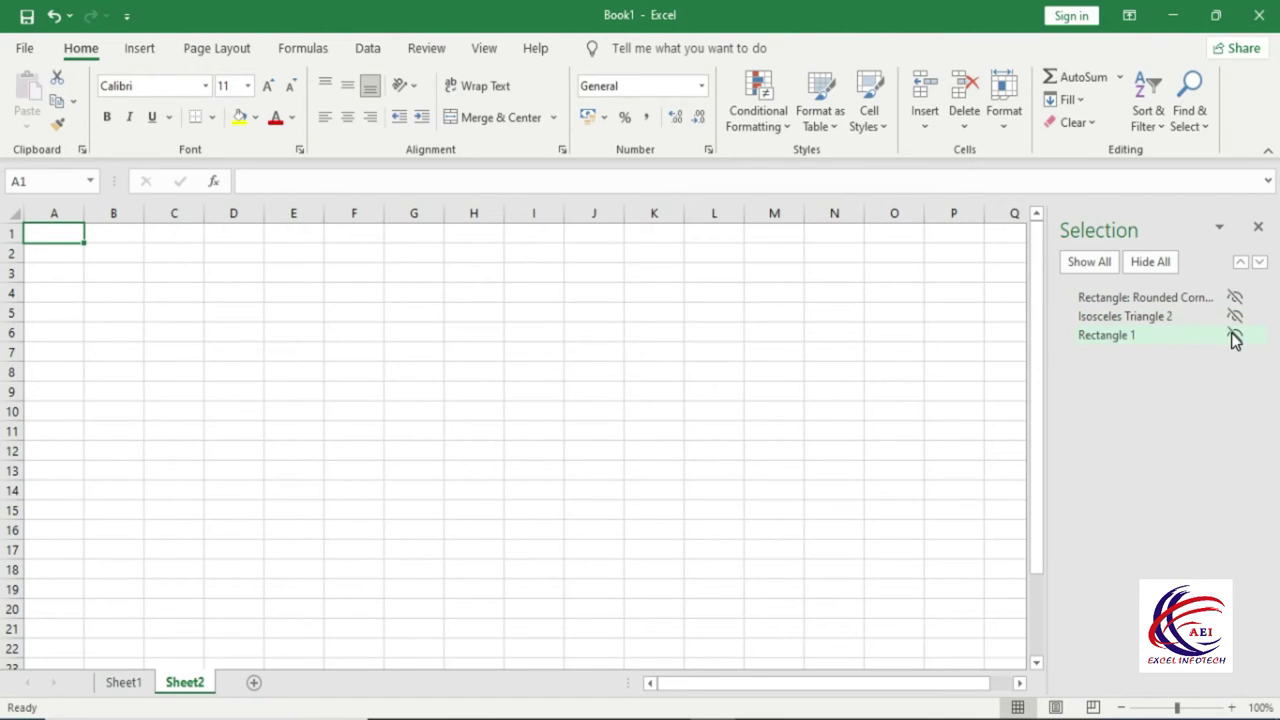
{"action": "left_click", "coordinate": [1235, 336]}
{"action": "left_click", "coordinate": [1236, 316]}
{"action": "left_click", "coordinate": [1235, 297]}
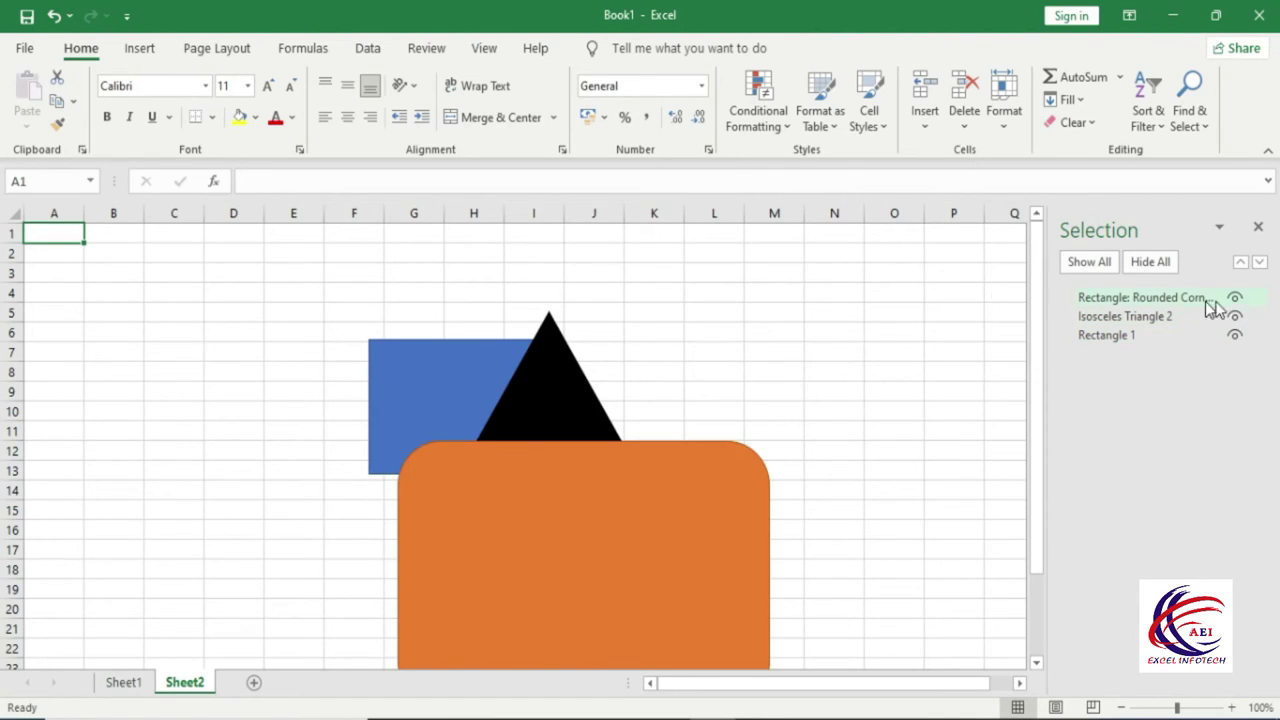
{"action": "left_click", "coordinate": [1258, 227]}
{"action": "left_click", "coordinate": [551, 497]}
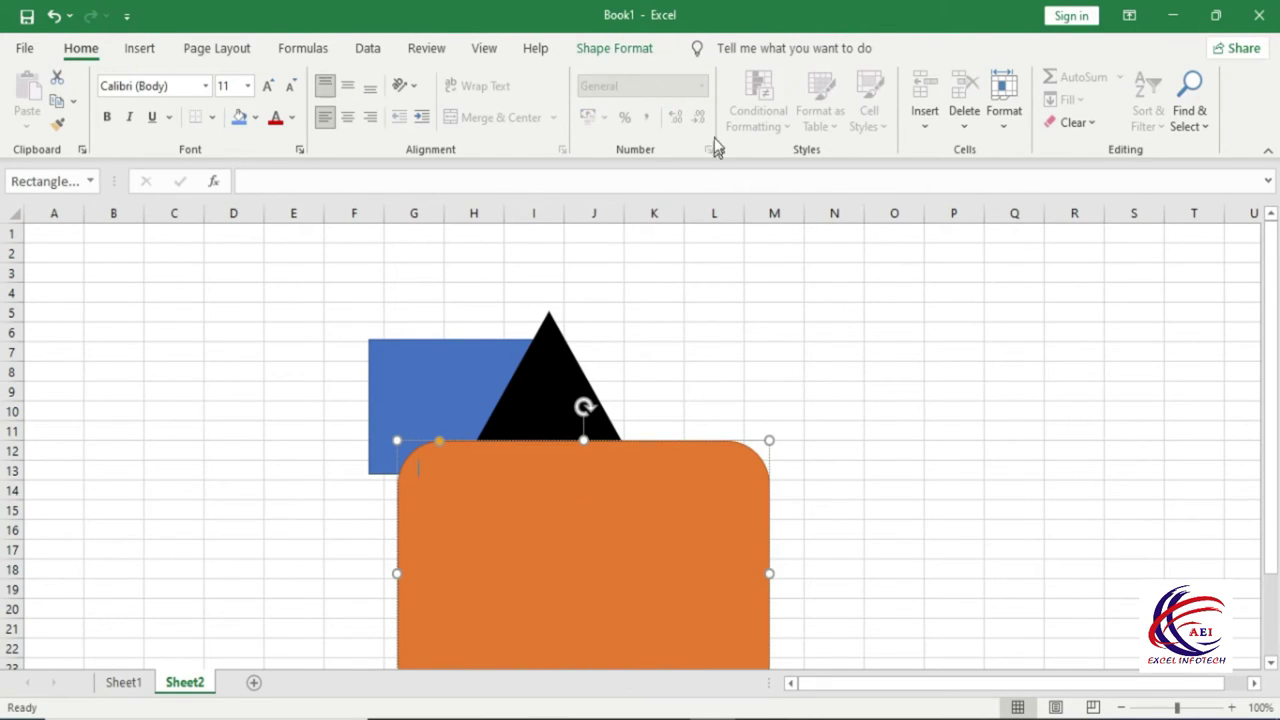
{"action": "left_click", "coordinate": [598, 47]}
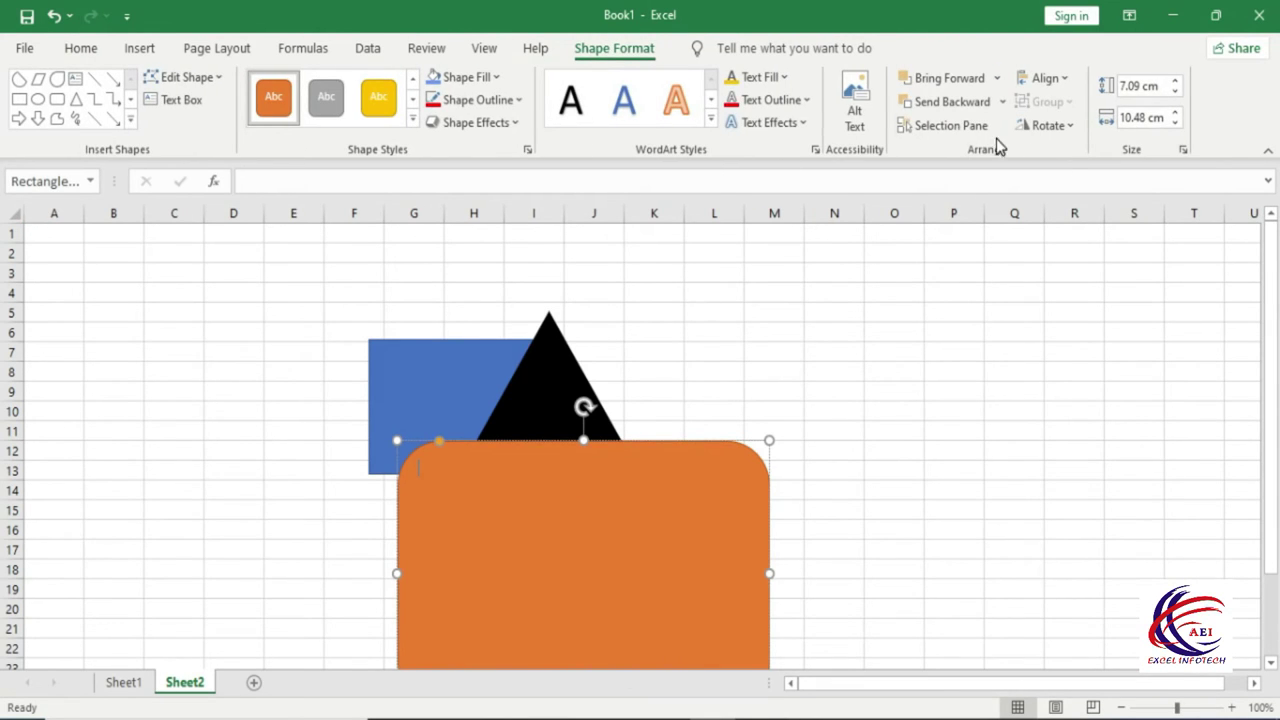
Move the orange shape beside the triangle and left-align the two
{"action": "left_click", "coordinate": [1060, 84]}
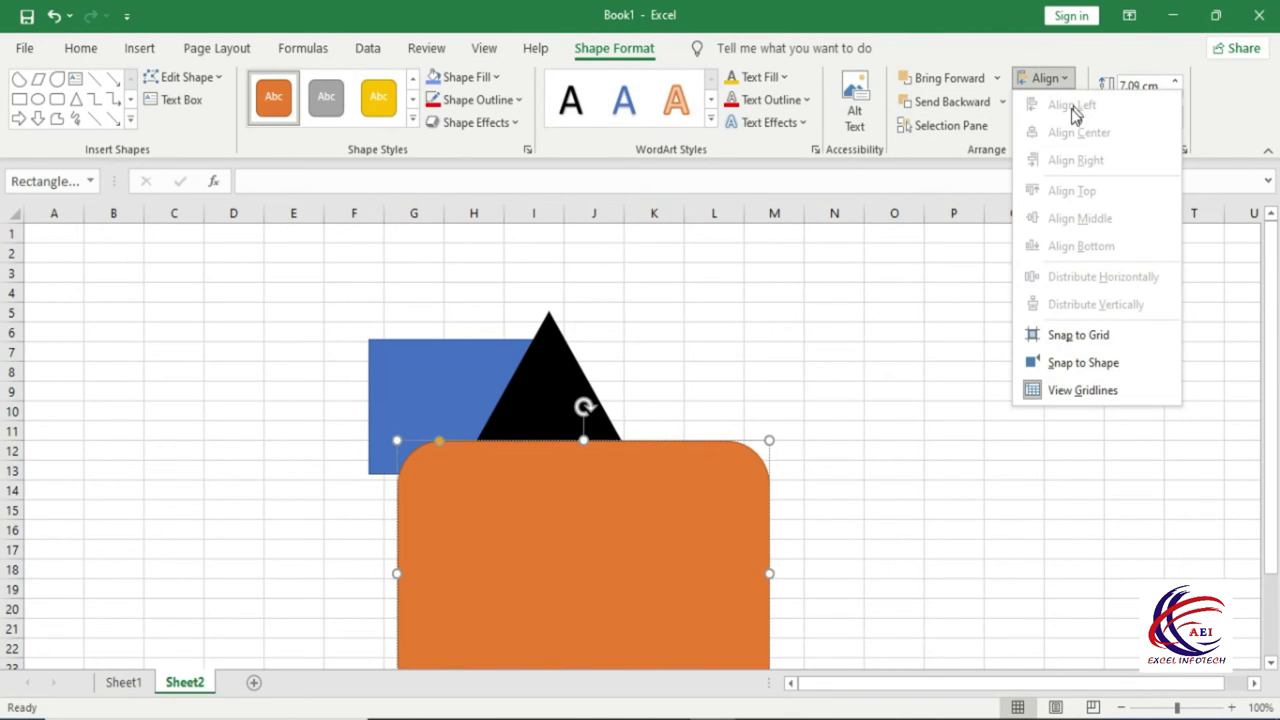
{"action": "left_click", "coordinate": [660, 451]}
{"action": "left_click_drag", "start_coordinate": [628, 518], "coordinate": [915, 400]}
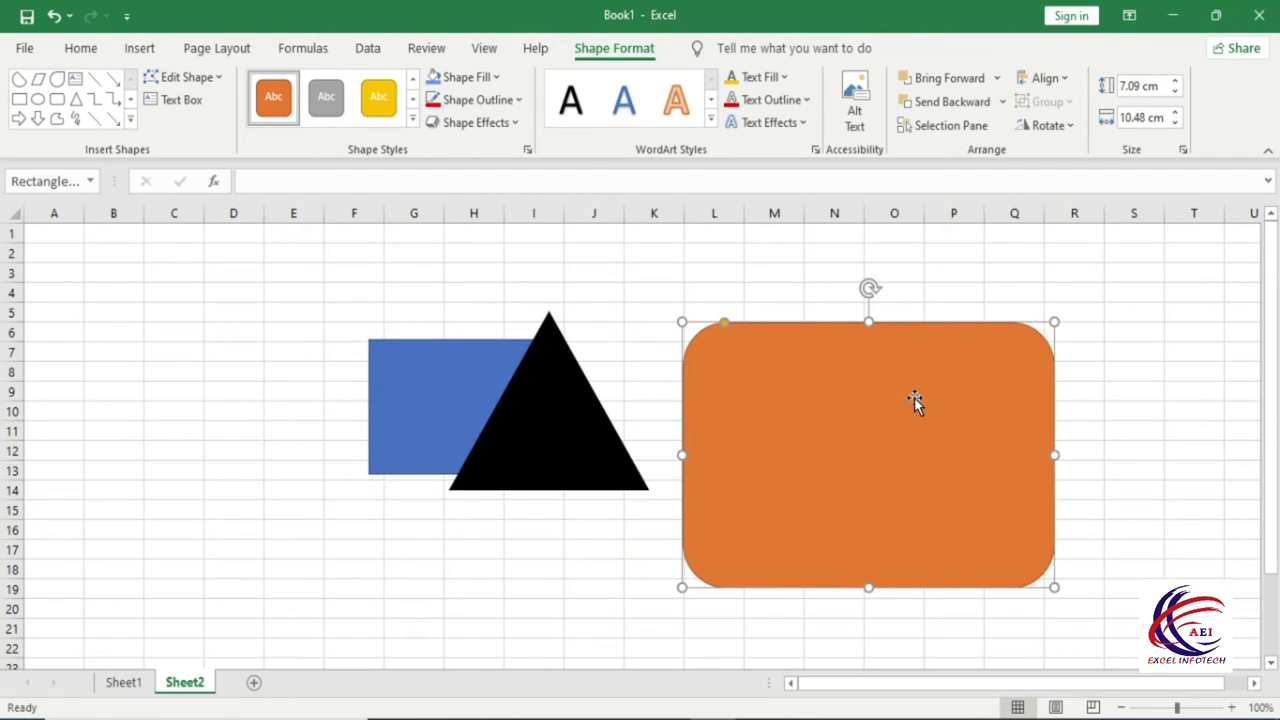
{"action": "left_click", "coordinate": [558, 423], "text": "shift"}
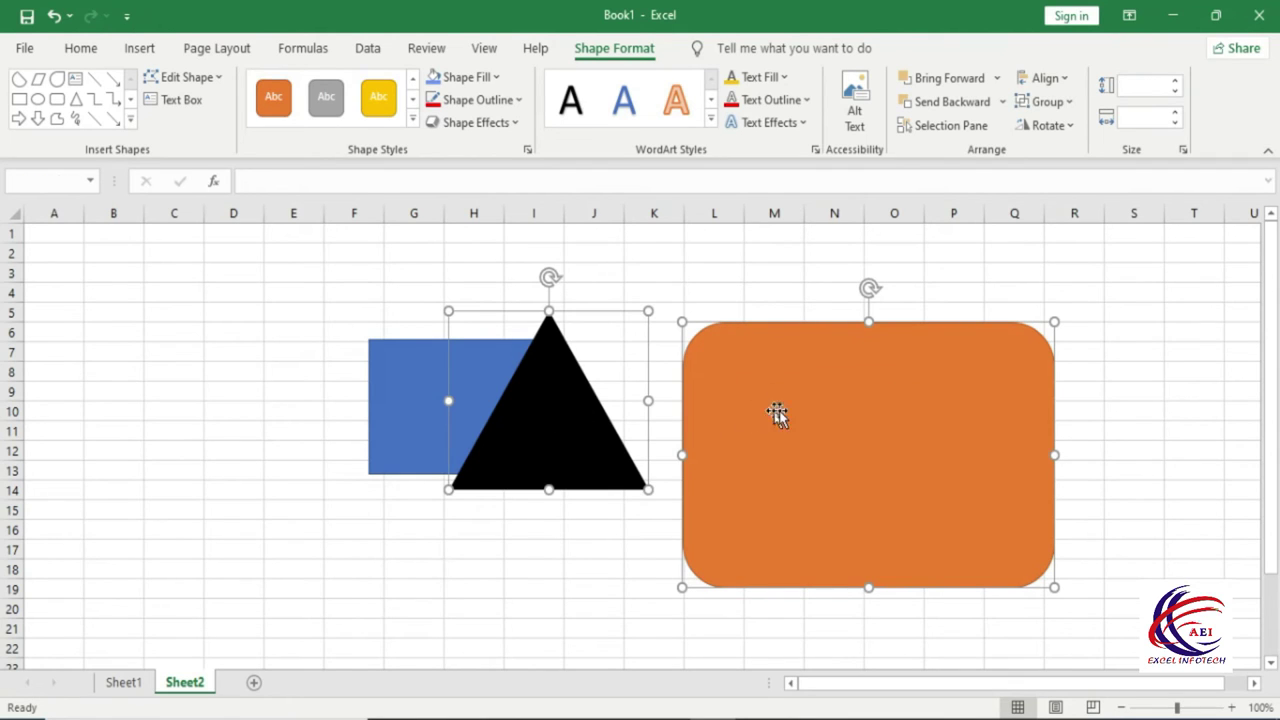
{"action": "left_click", "coordinate": [1068, 88]}
{"action": "left_click", "coordinate": [1071, 104]}
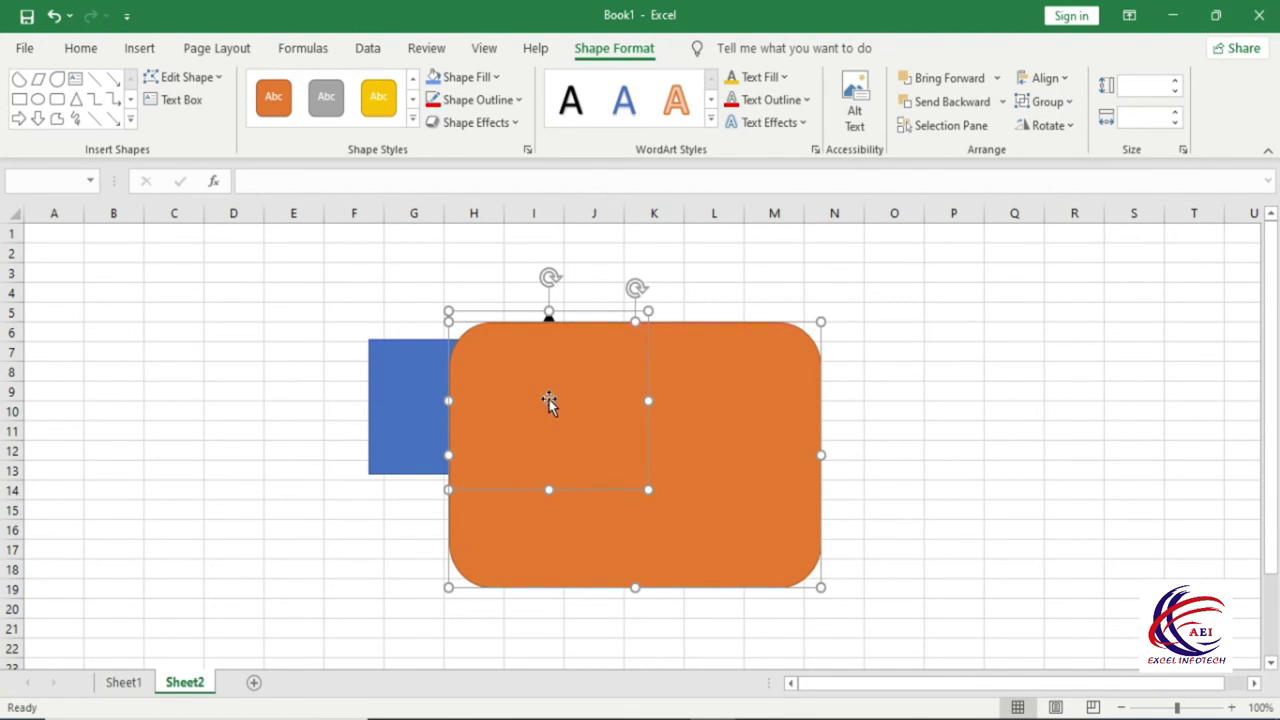
Move the triangle out to columns B–D, slightly lower, away from the other shapes
{"action": "mouse_move", "coordinate": [700, 443]}
{"action": "left_mouse_down"}
{"action": "mouse_move", "coordinate": [994, 566]}
{"action": "mouse_move", "coordinate": [989, 526]}
{"action": "left_mouse_up"}
{"action": "left_click", "coordinate": [891, 290]}
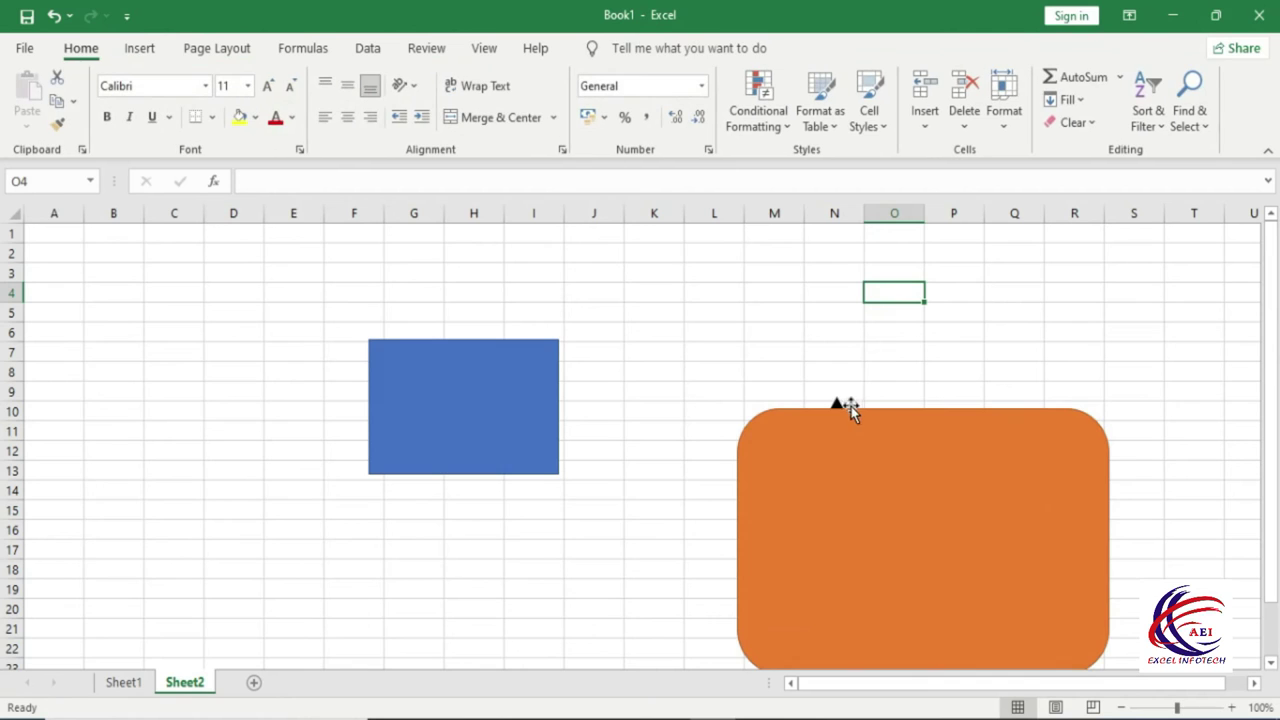
{"action": "left_click_drag", "start_coordinate": [835, 401], "coordinate": [217, 255]}
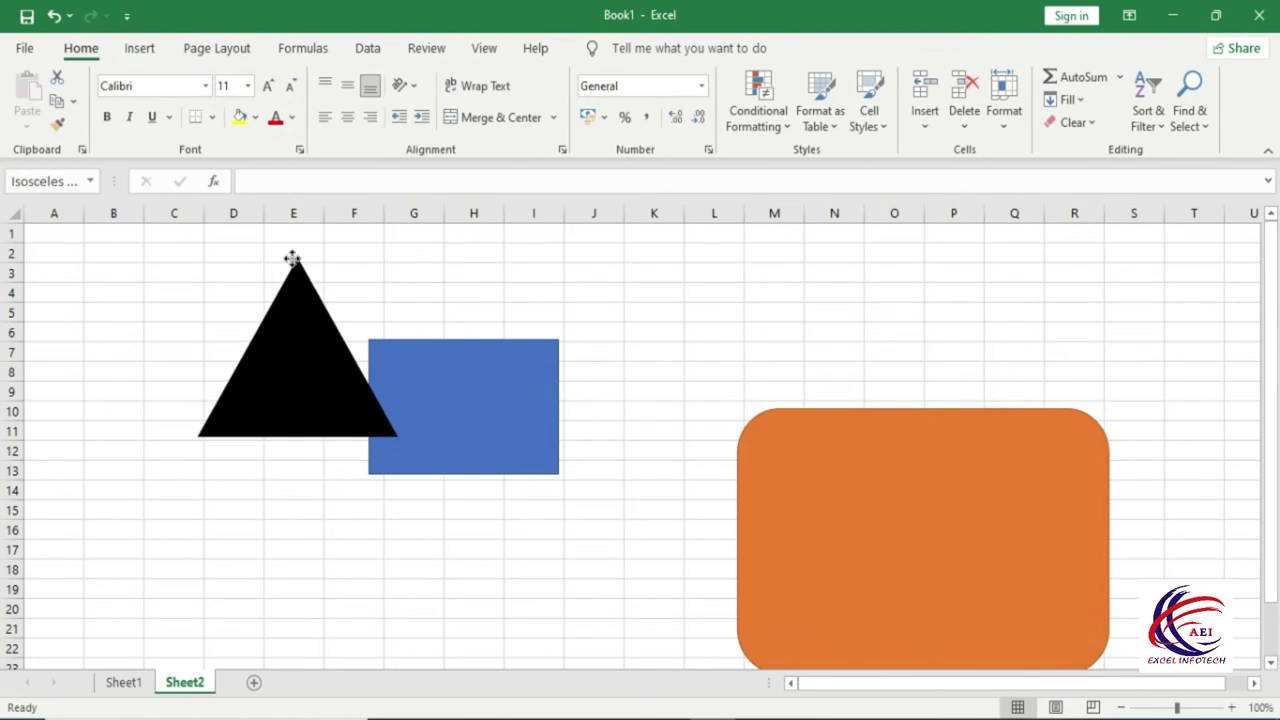
{"action": "left_click_drag", "start_coordinate": [223, 354], "coordinate": [228, 381]}
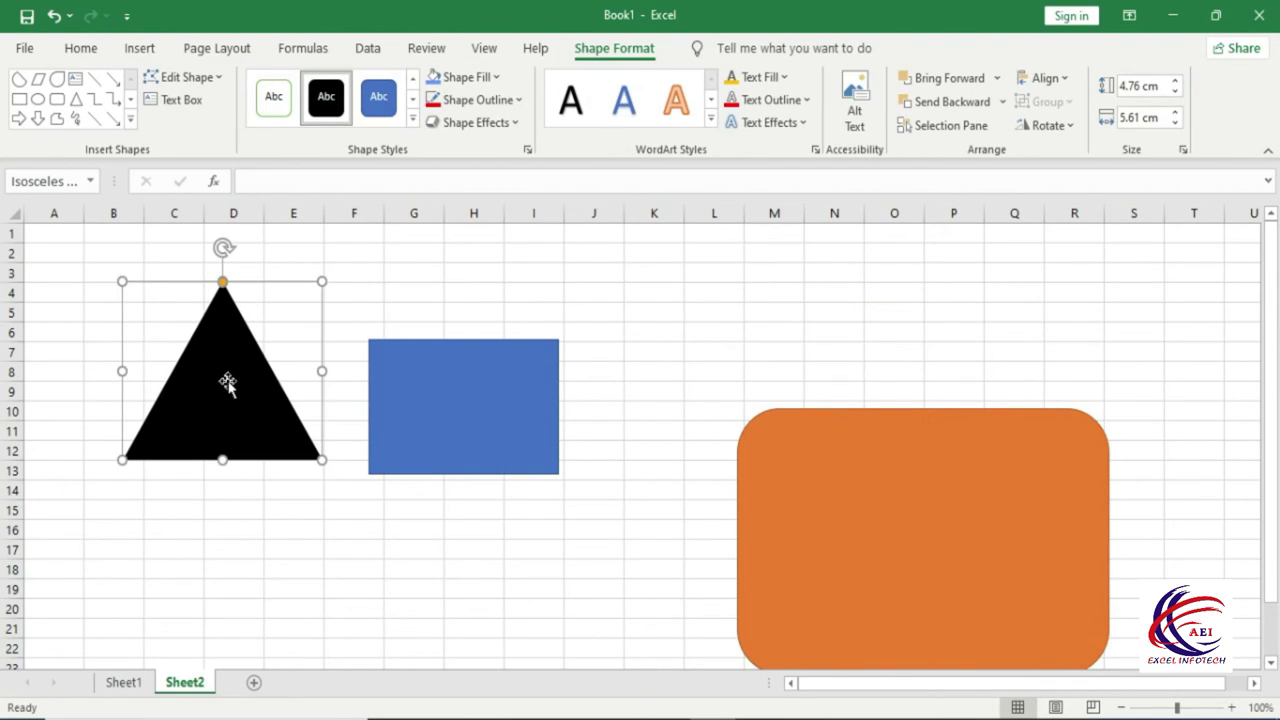
Select the blue rectangle with the triangle and try left, center and right alignment
{"action": "left_click", "coordinate": [440, 401], "text": "ctrl"}
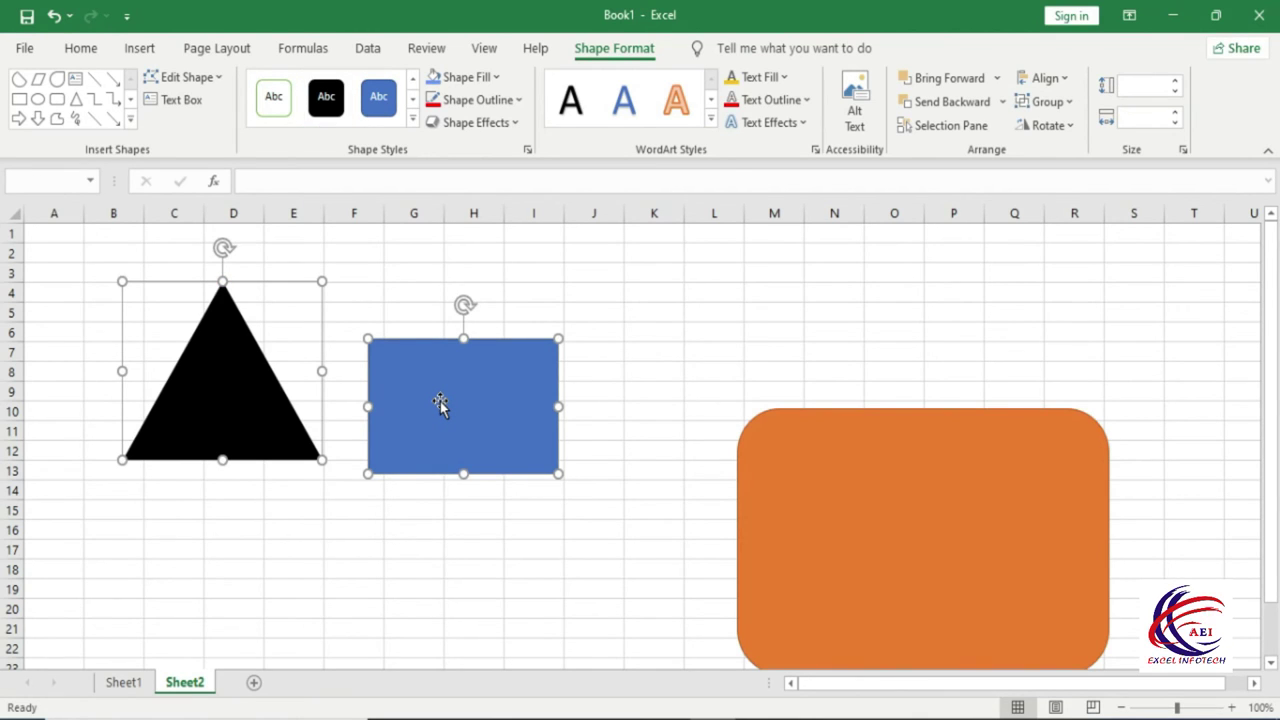
{"action": "left_click", "coordinate": [1066, 86]}
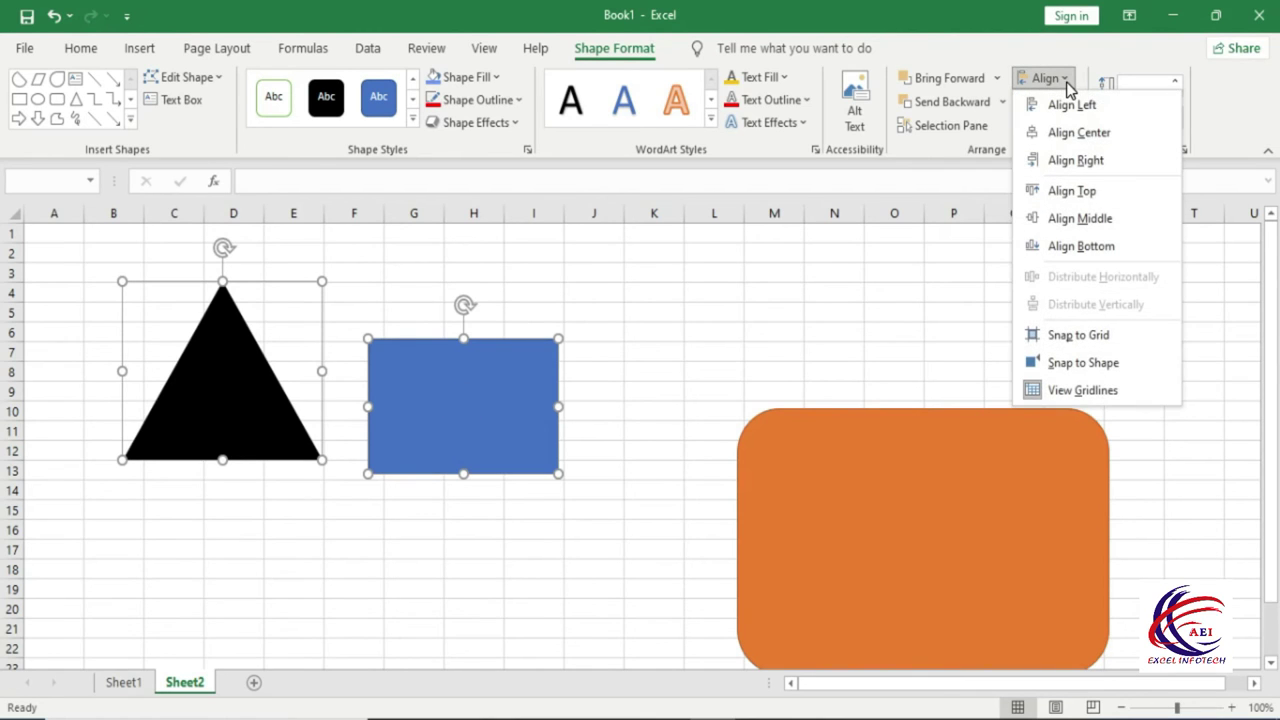
{"action": "left_click", "coordinate": [1081, 105]}
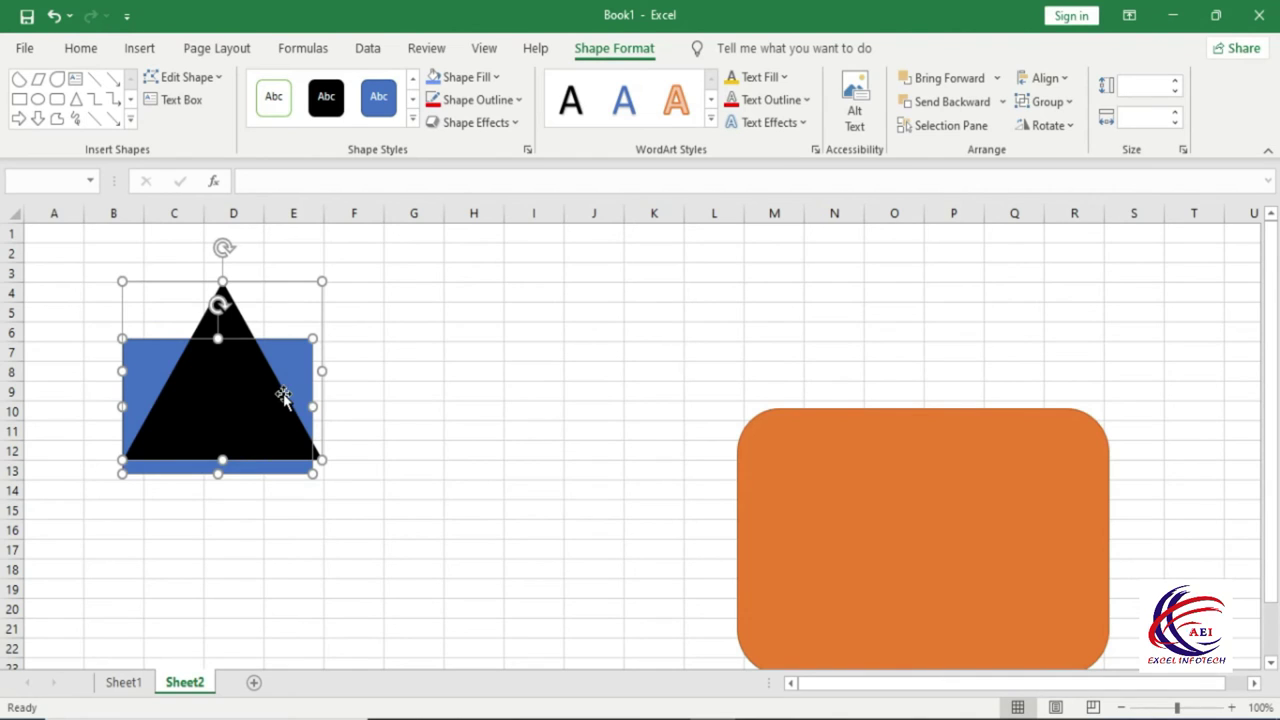
{"action": "left_click", "coordinate": [1066, 84]}
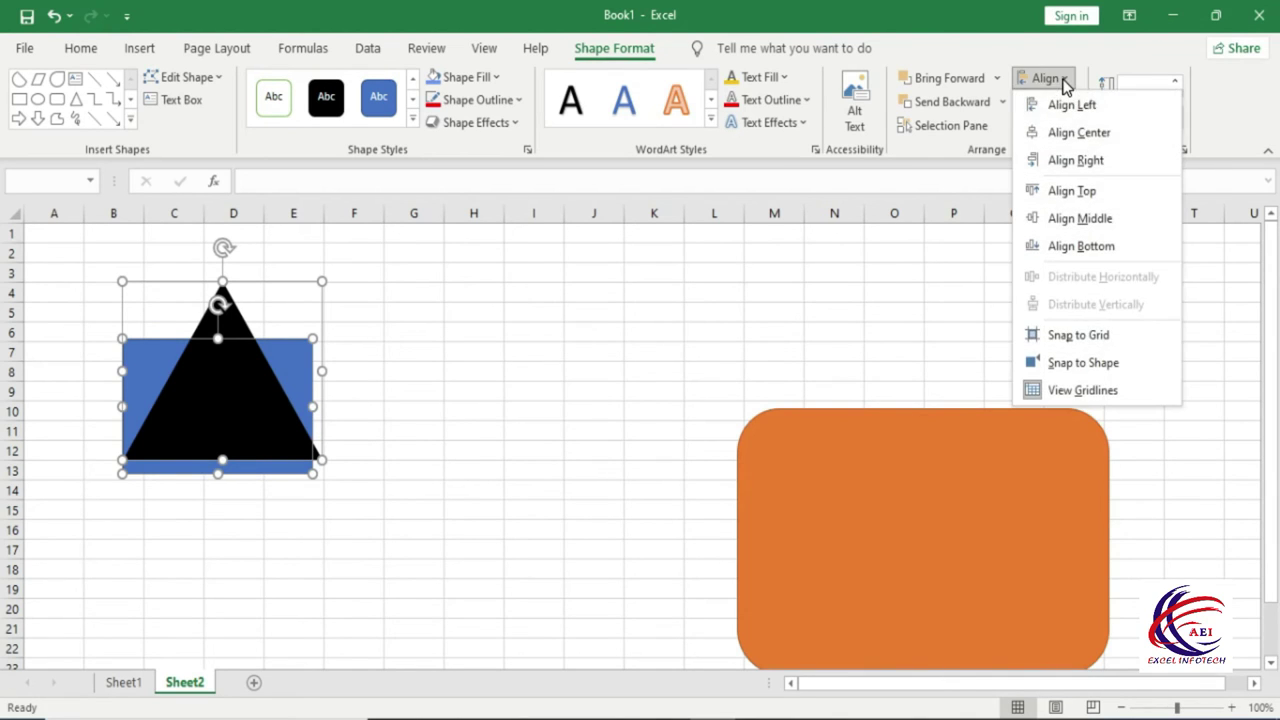
{"action": "left_click", "coordinate": [1083, 137]}
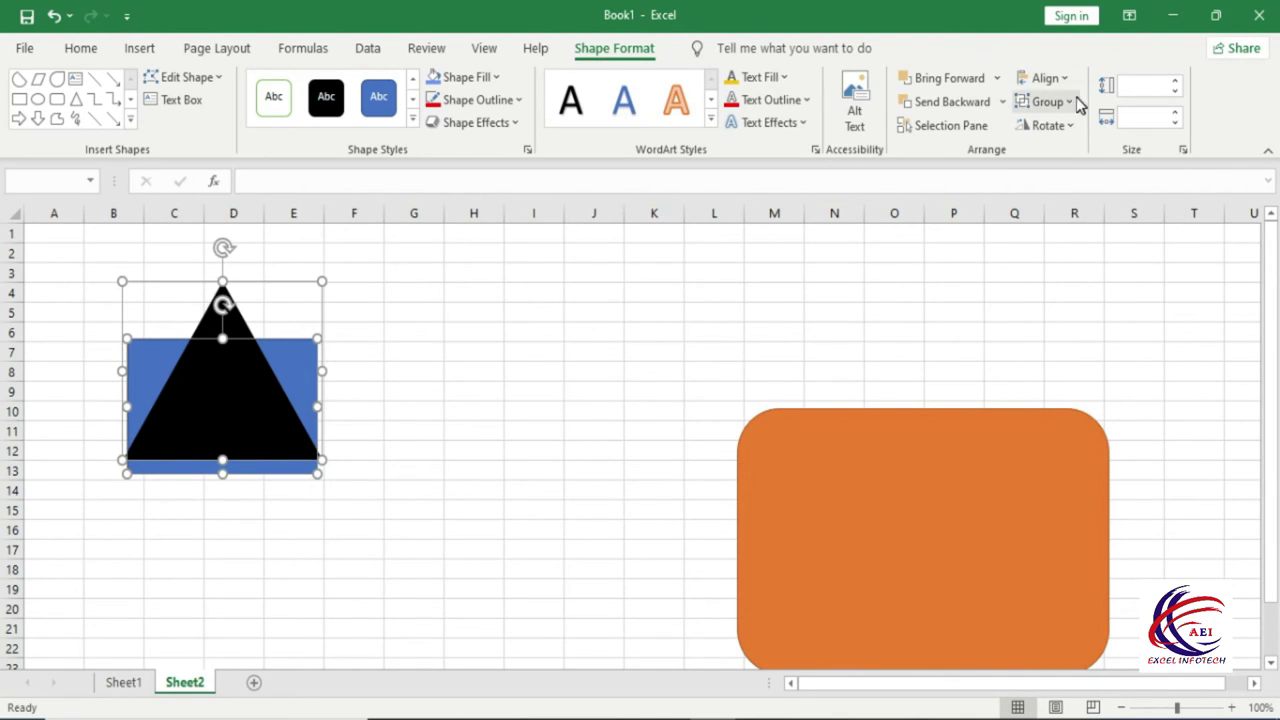
{"action": "left_click", "coordinate": [1066, 84]}
{"action": "left_click", "coordinate": [1075, 160]}
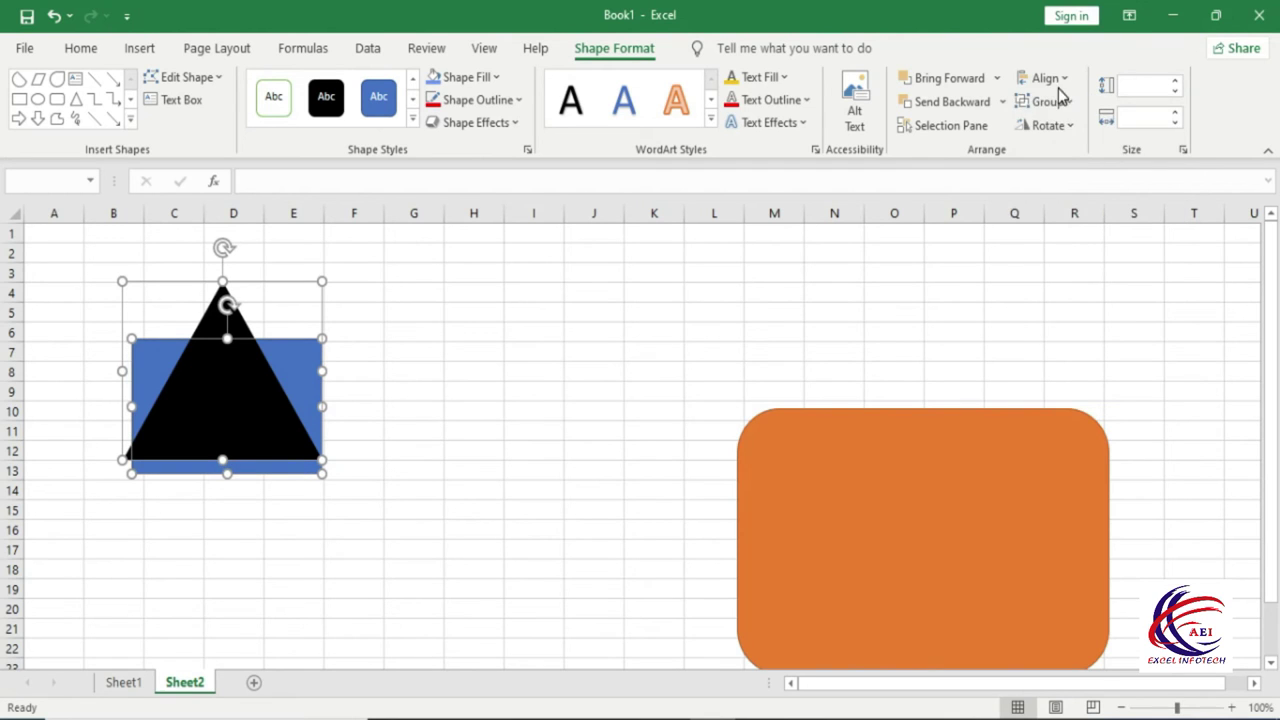
Try top and middle alignment, leaving the rectangle bottom-aligned with the triangle
{"action": "left_click", "coordinate": [1058, 86]}
{"action": "left_click", "coordinate": [1073, 190]}
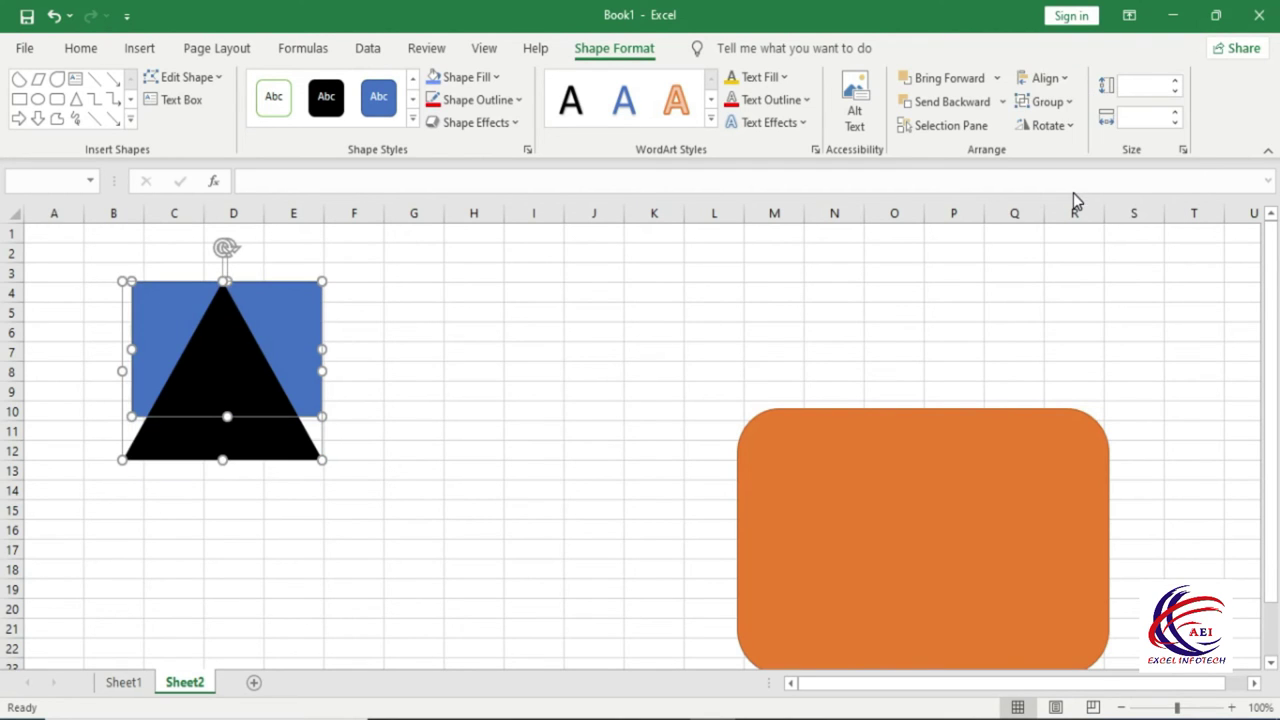
{"action": "left_click", "coordinate": [1068, 79]}
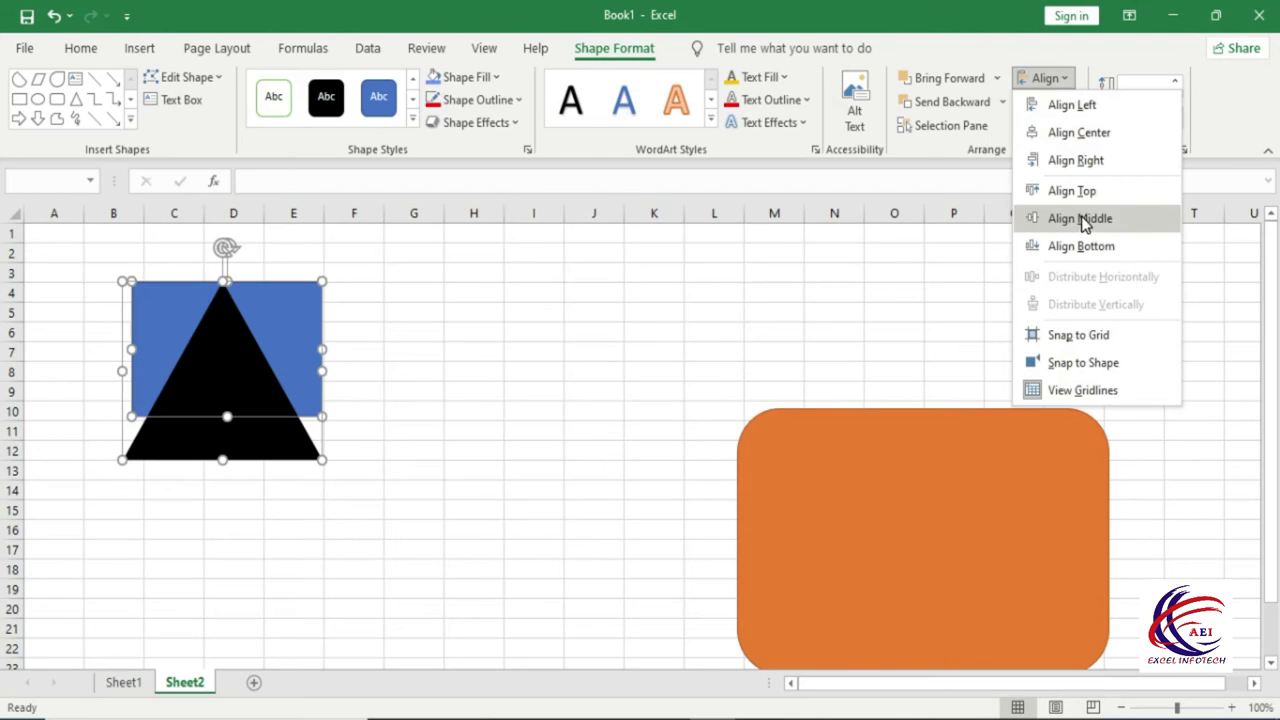
{"action": "left_click", "coordinate": [1082, 218]}
{"action": "left_click", "coordinate": [1064, 85]}
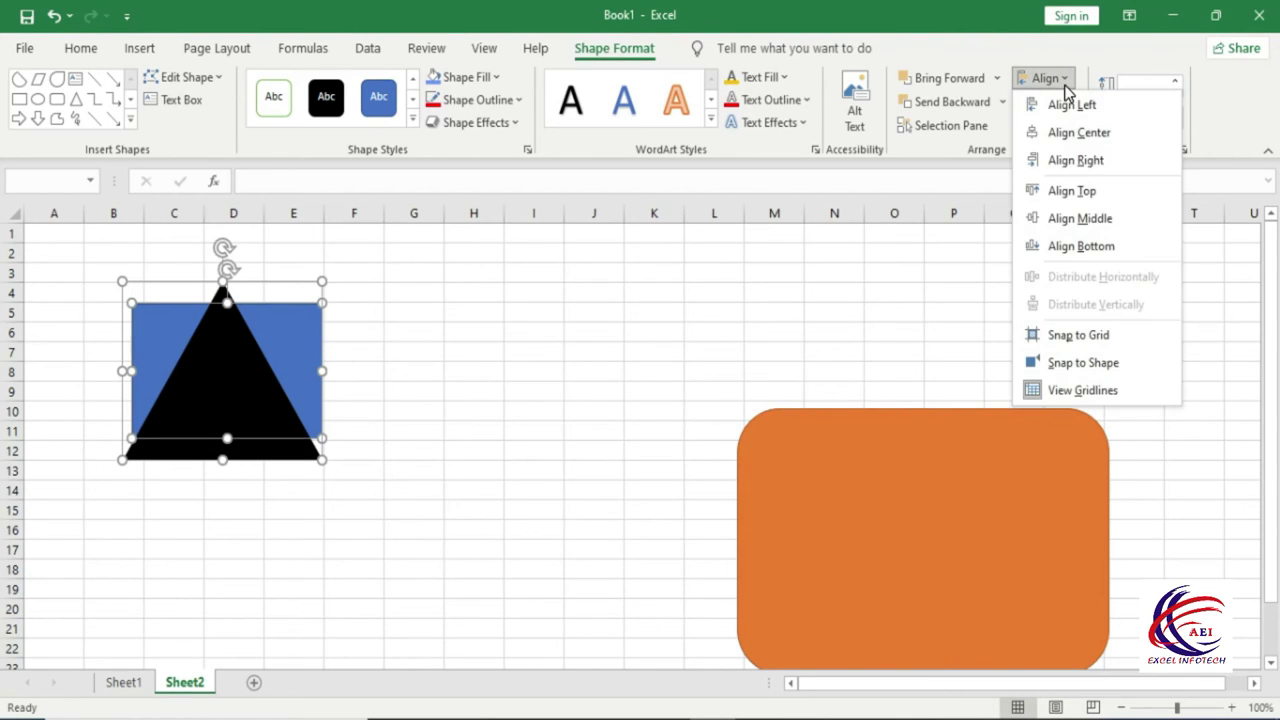
{"action": "left_click", "coordinate": [1080, 246]}
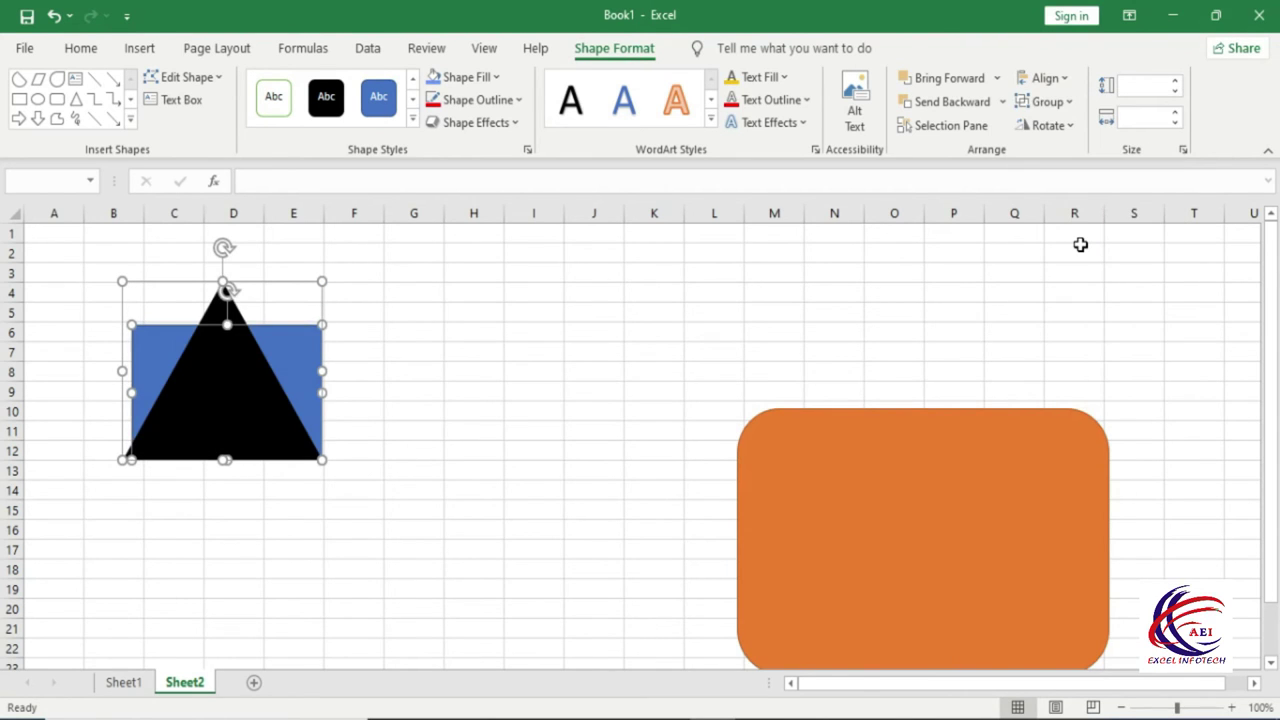
{"action": "left_click", "coordinate": [1045, 78]}
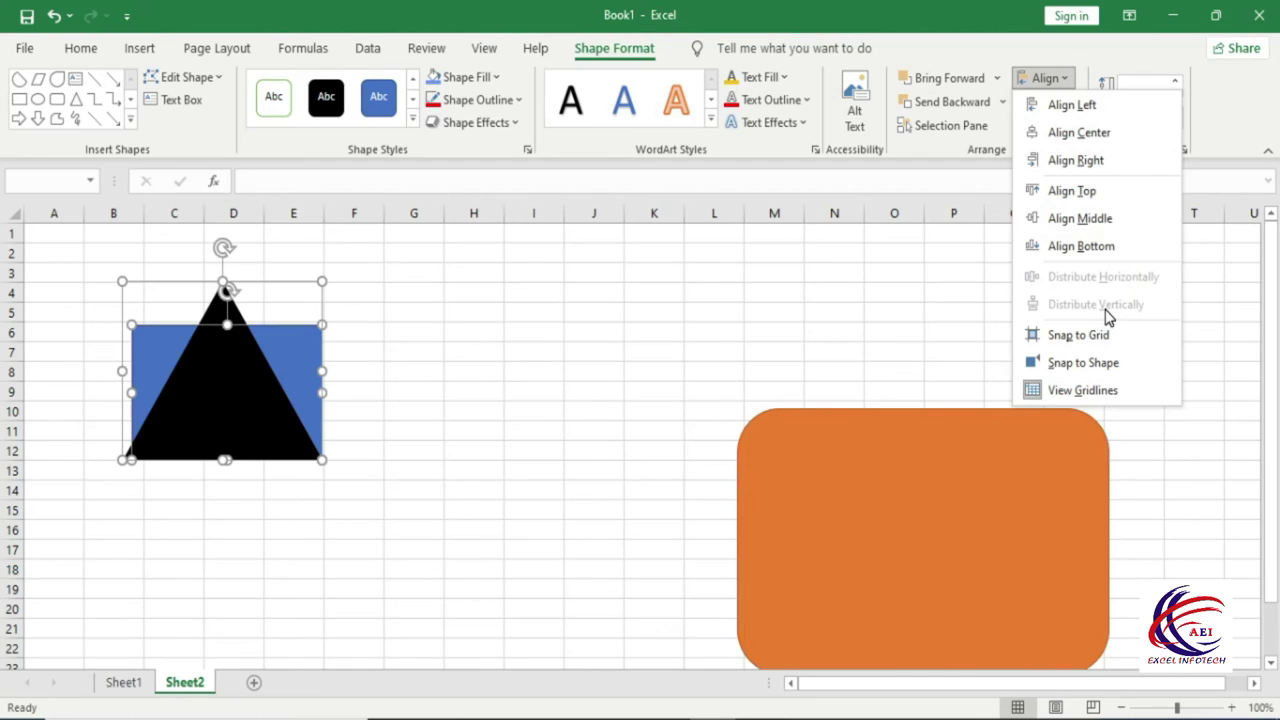
{"action": "key", "text": "Escape"}
Move the pair right and place the triangle below the blue rectangle around columns H–J
{"action": "mouse_move", "coordinate": [257, 417]}
{"action": "left_mouse_down"}
{"action": "mouse_move", "coordinate": [568, 433]}
{"action": "mouse_move", "coordinate": [569, 351]}
{"action": "left_mouse_up"}
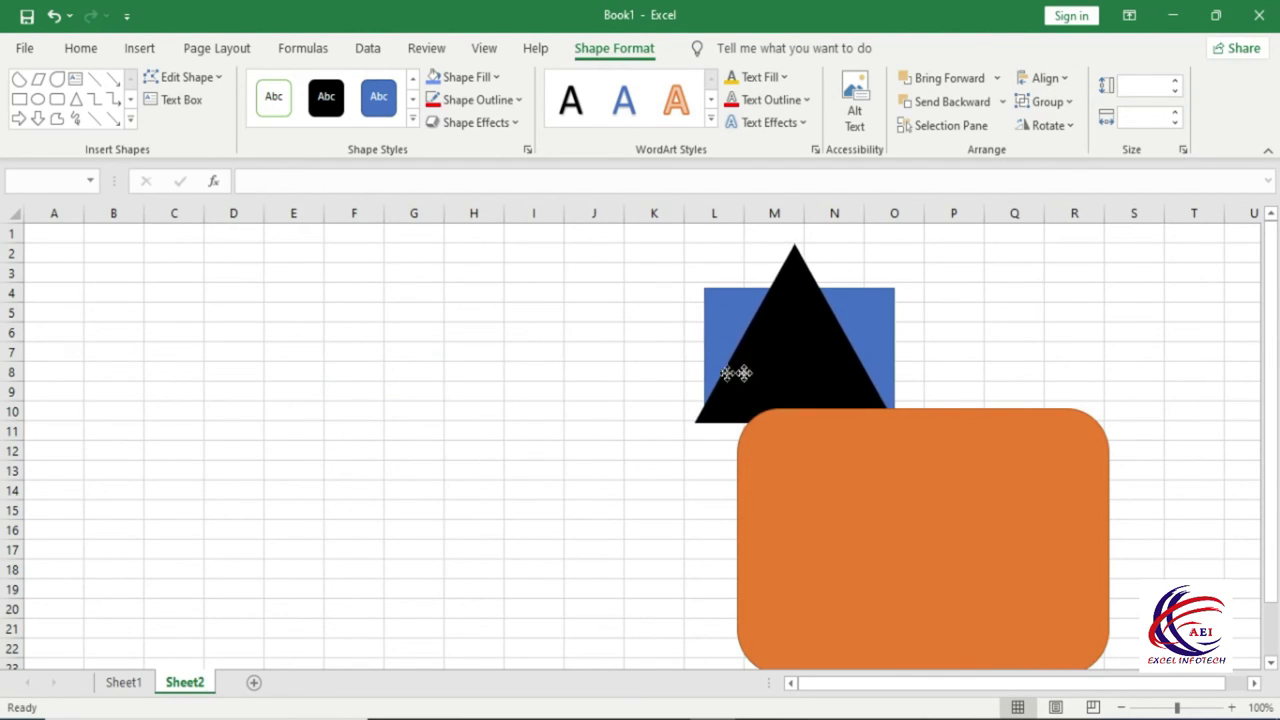
{"action": "left_click_drag", "start_coordinate": [531, 400], "coordinate": [590, 520]}
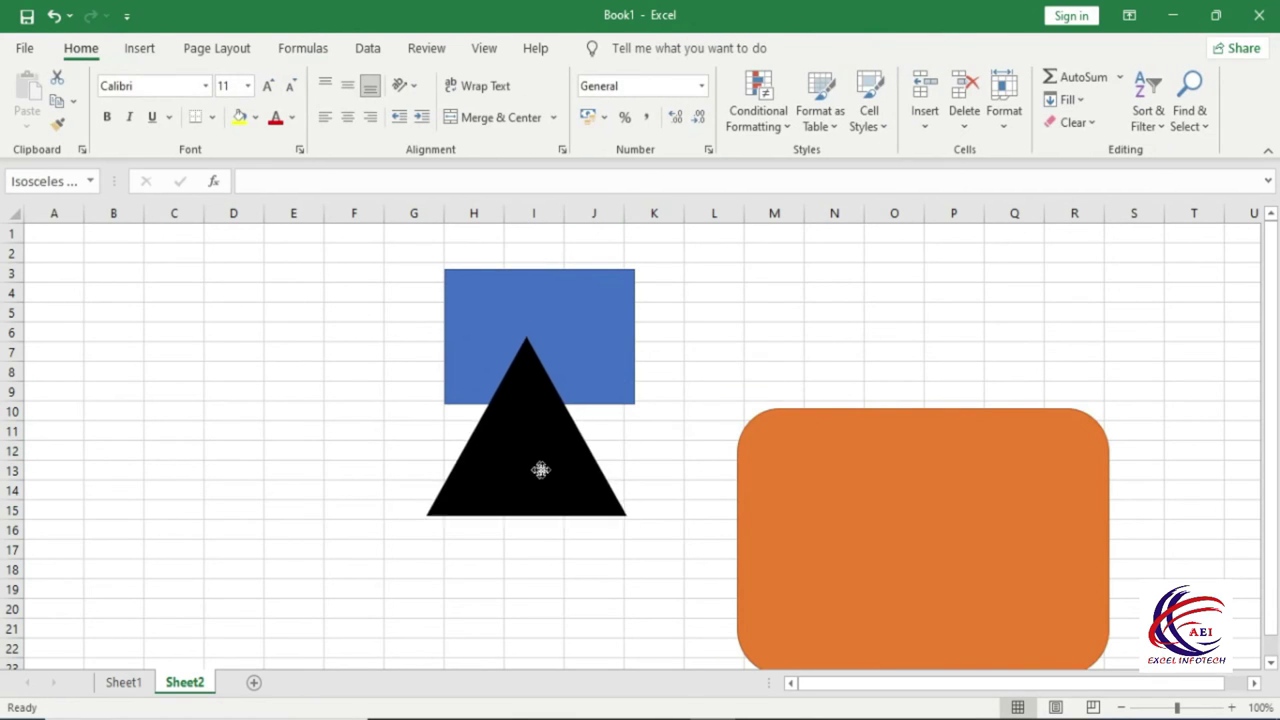
{"action": "scroll", "coordinate": [570, 520], "scroll_direction": "down", "scroll_amount": 2}
Zoom out, select the orange rectangle, triangle and blue rectangle, and distribute them horizontally
{"action": "left_click_drag", "start_coordinate": [830, 415], "coordinate": [540, 554]}
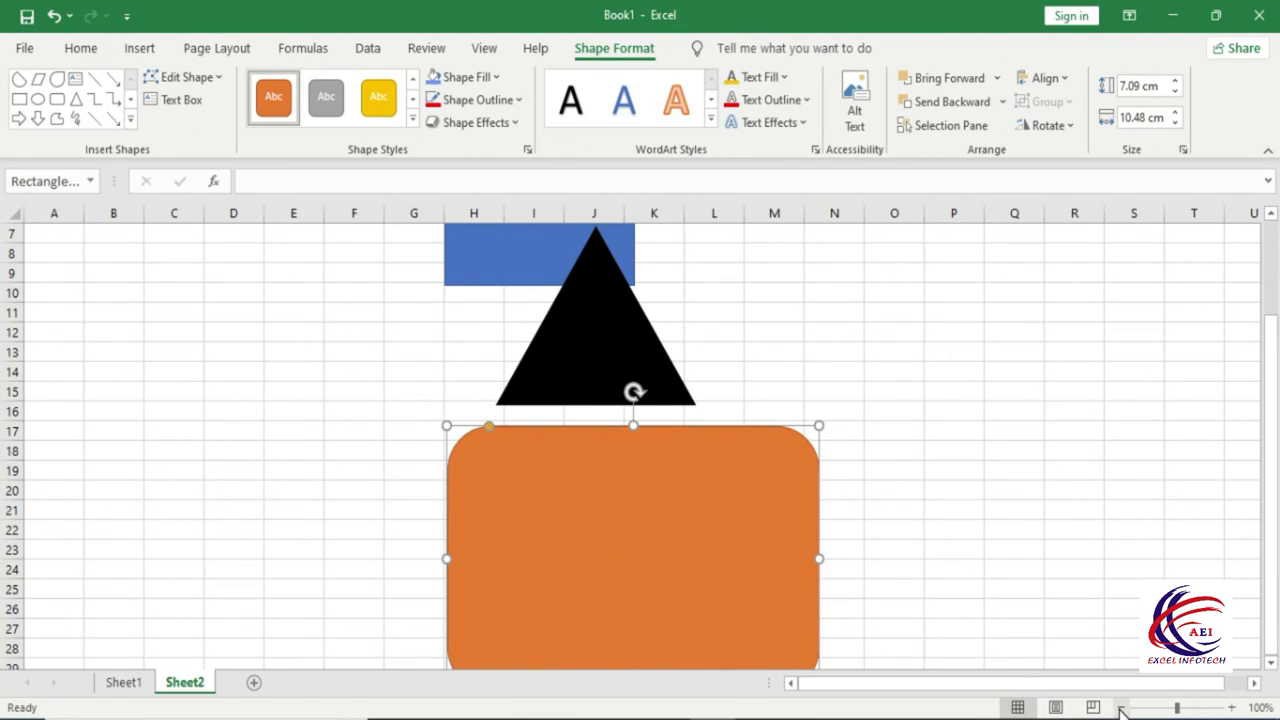
{"action": "left_click", "coordinate": [1121, 707]}
{"action": "left_click", "coordinate": [1121, 707]}
{"action": "left_click", "coordinate": [1121, 707]}
{"action": "left_click", "coordinate": [1121, 707]}
{"action": "left_click_drag", "start_coordinate": [485, 504], "coordinate": [466, 498]}
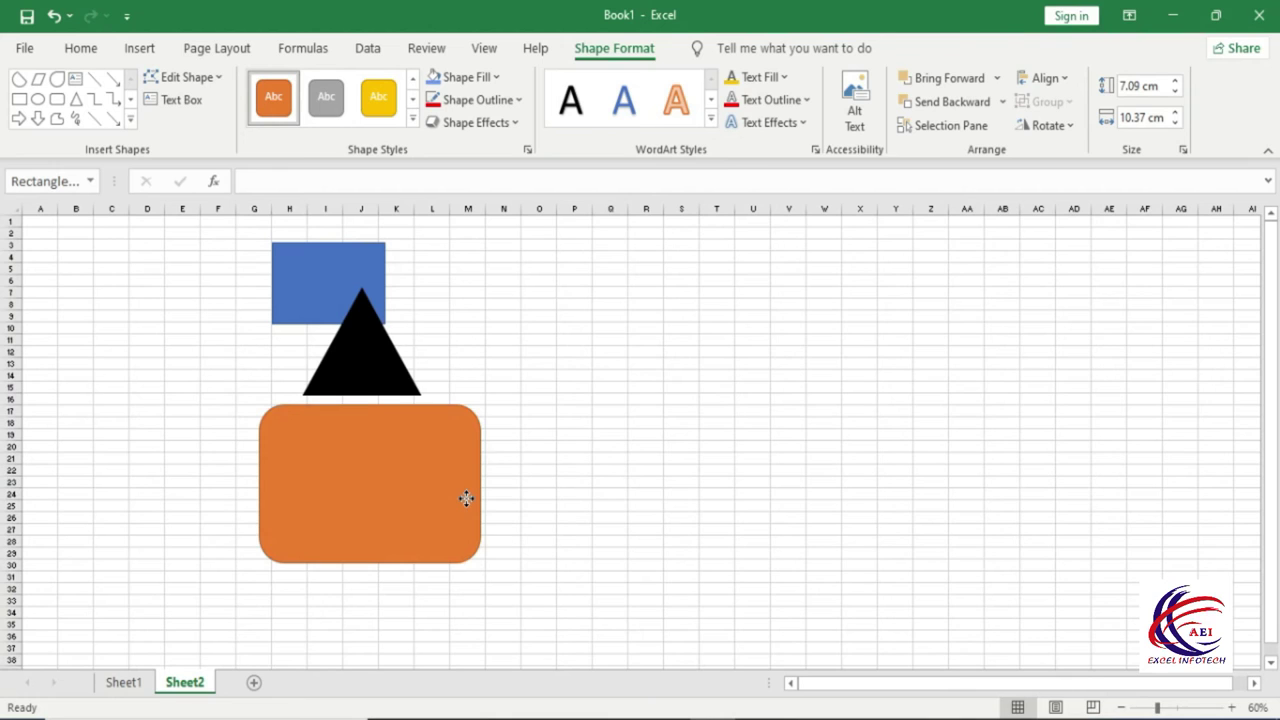
{"action": "left_click", "coordinate": [362, 318], "text": "shift"}
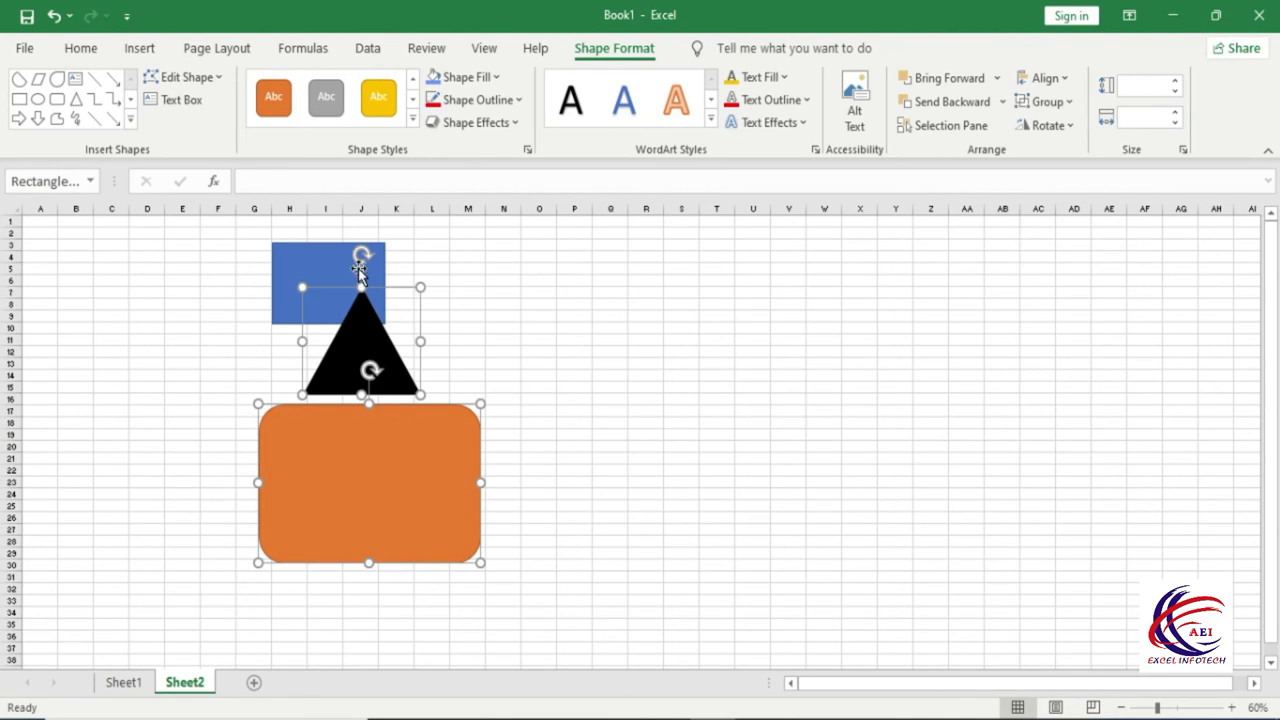
{"action": "left_click", "coordinate": [360, 272], "text": "shift"}
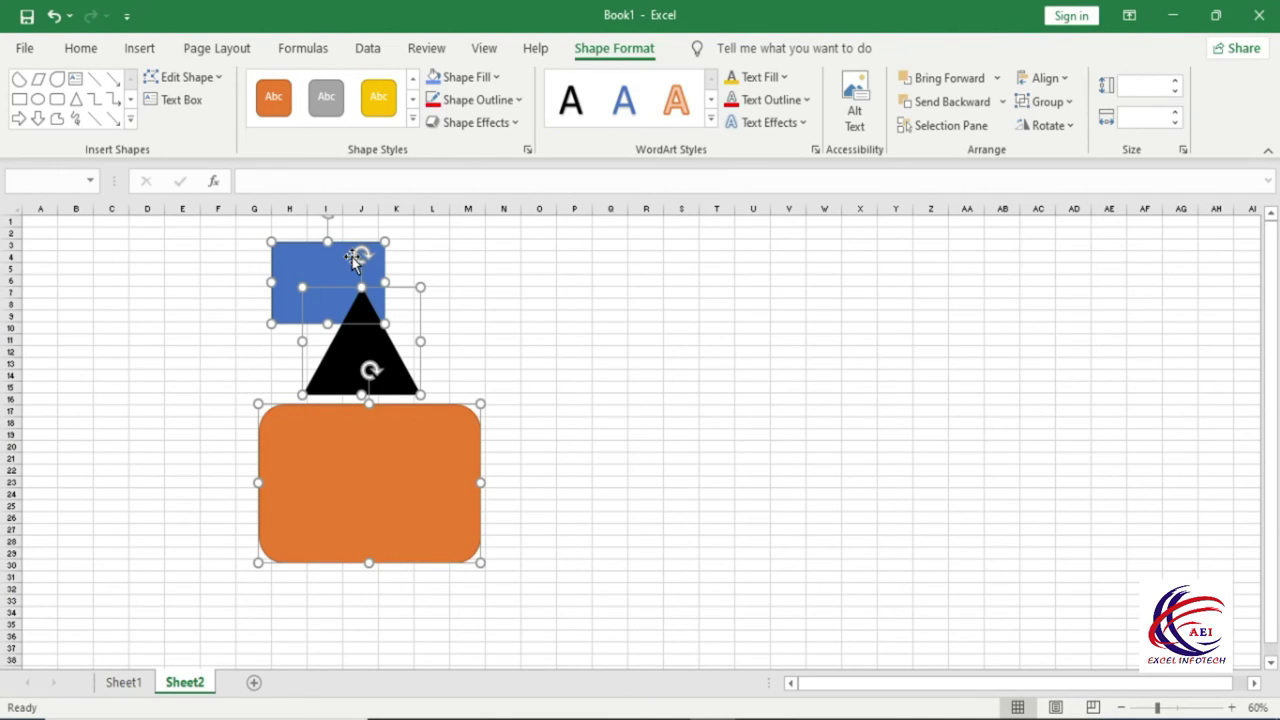
{"action": "left_click", "coordinate": [1063, 80]}
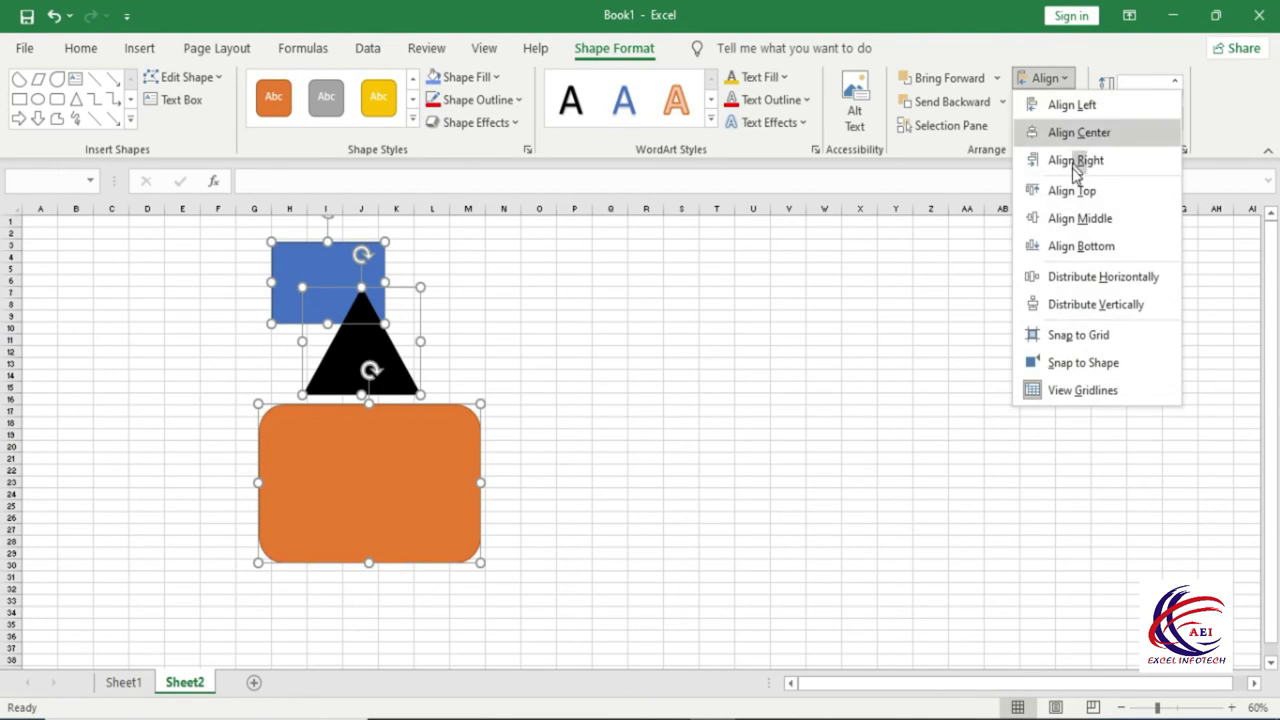
{"action": "left_click", "coordinate": [1144, 286]}
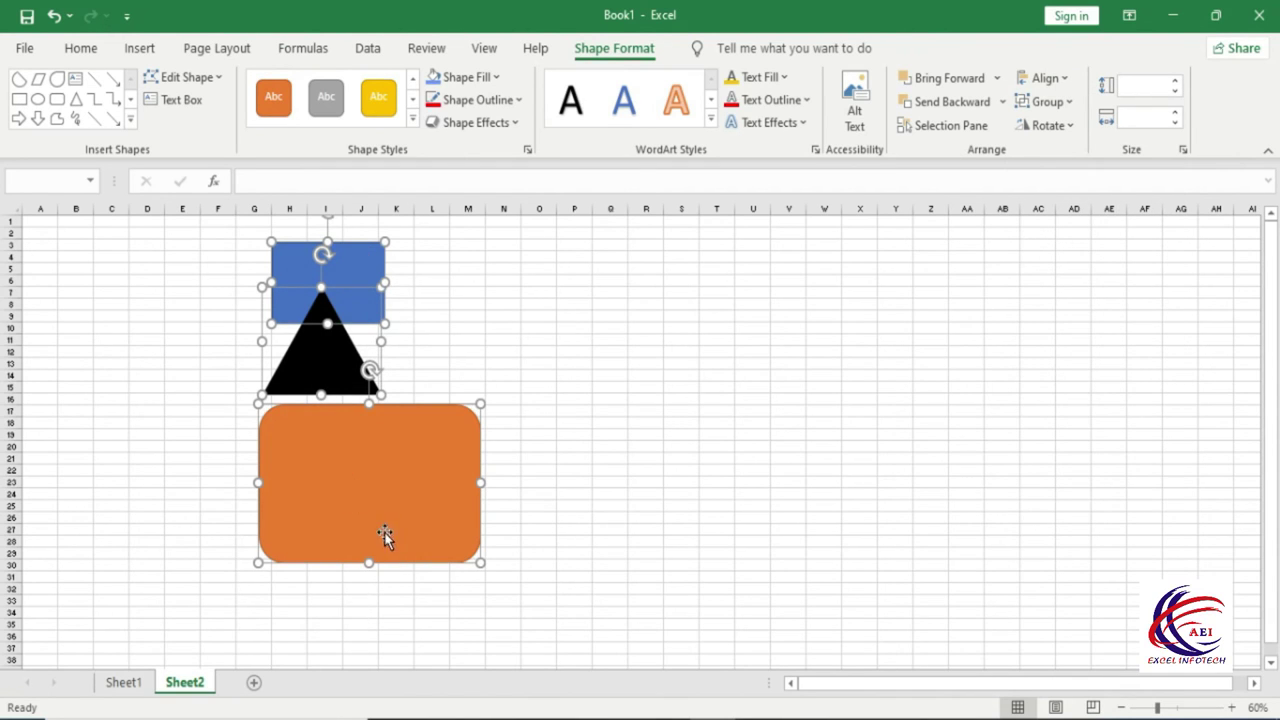
Line the shapes up as orange rectangle, triangle, blue rectangle and distribute them vertically
{"action": "left_click", "coordinate": [622, 490]}
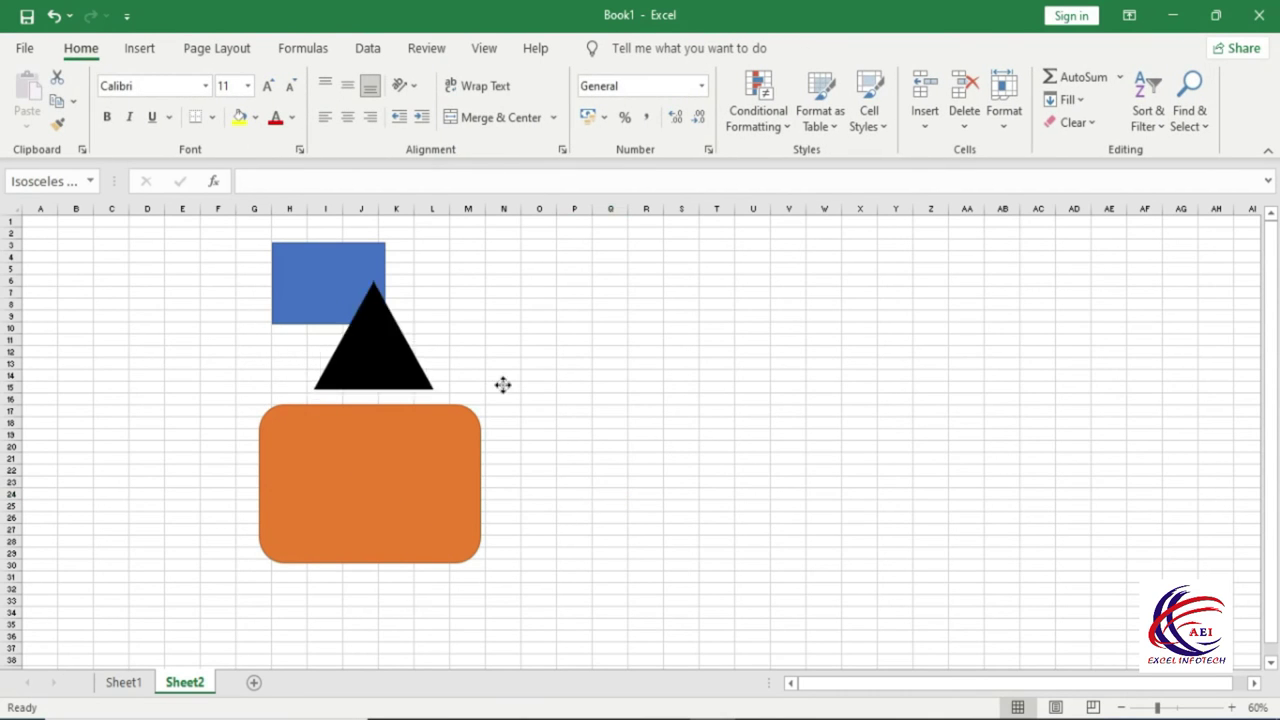
{"action": "left_click_drag", "start_coordinate": [317, 368], "coordinate": [574, 463]}
{"action": "mouse_move", "coordinate": [351, 290]}
{"action": "left_mouse_down"}
{"action": "mouse_move", "coordinate": [823, 489]}
{"action": "mouse_move", "coordinate": [757, 466]}
{"action": "left_mouse_up"}
{"action": "left_click", "coordinate": [600, 476], "text": "ctrl"}
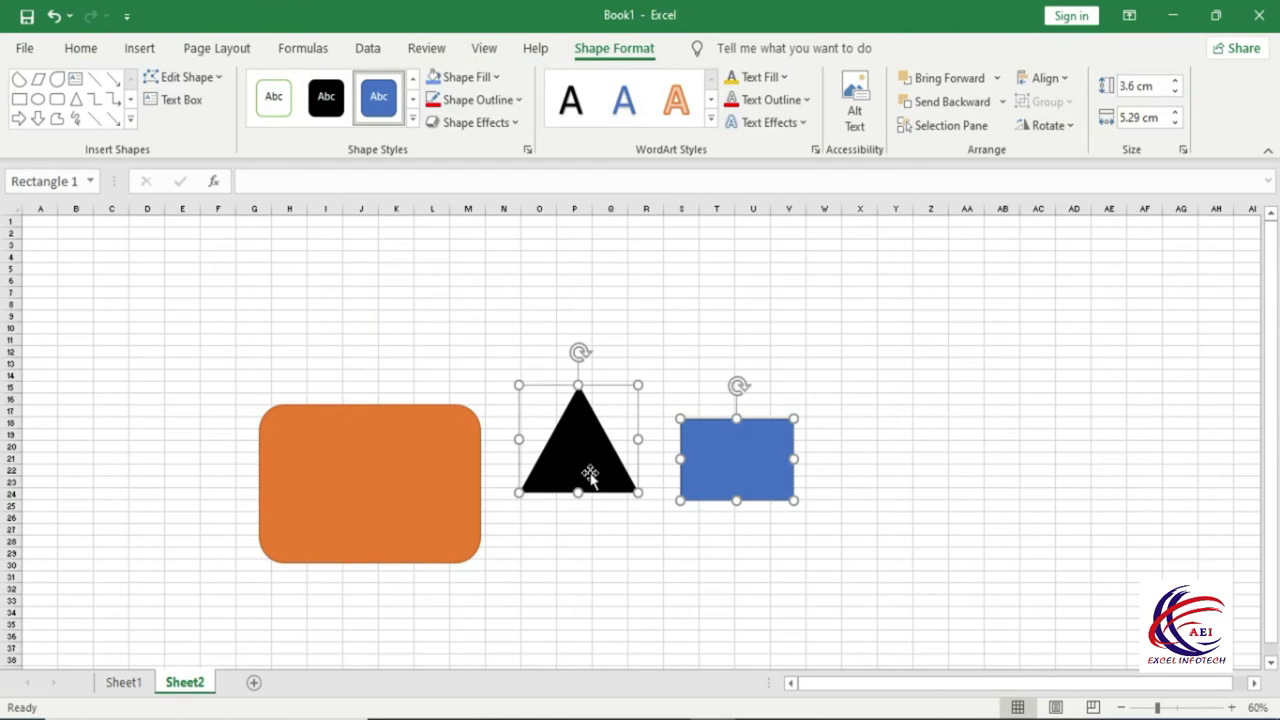
{"action": "left_click", "coordinate": [456, 476], "text": "ctrl"}
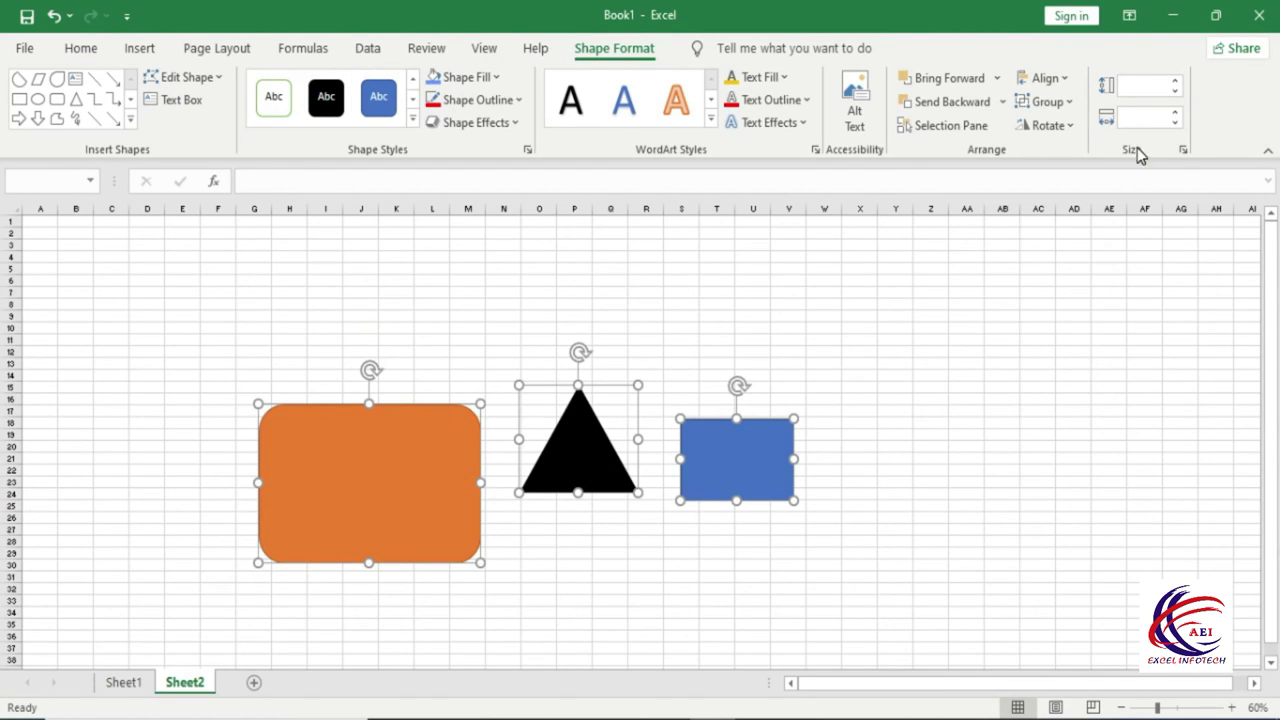
{"action": "left_click", "coordinate": [1043, 78]}
{"action": "left_click", "coordinate": [1078, 303]}
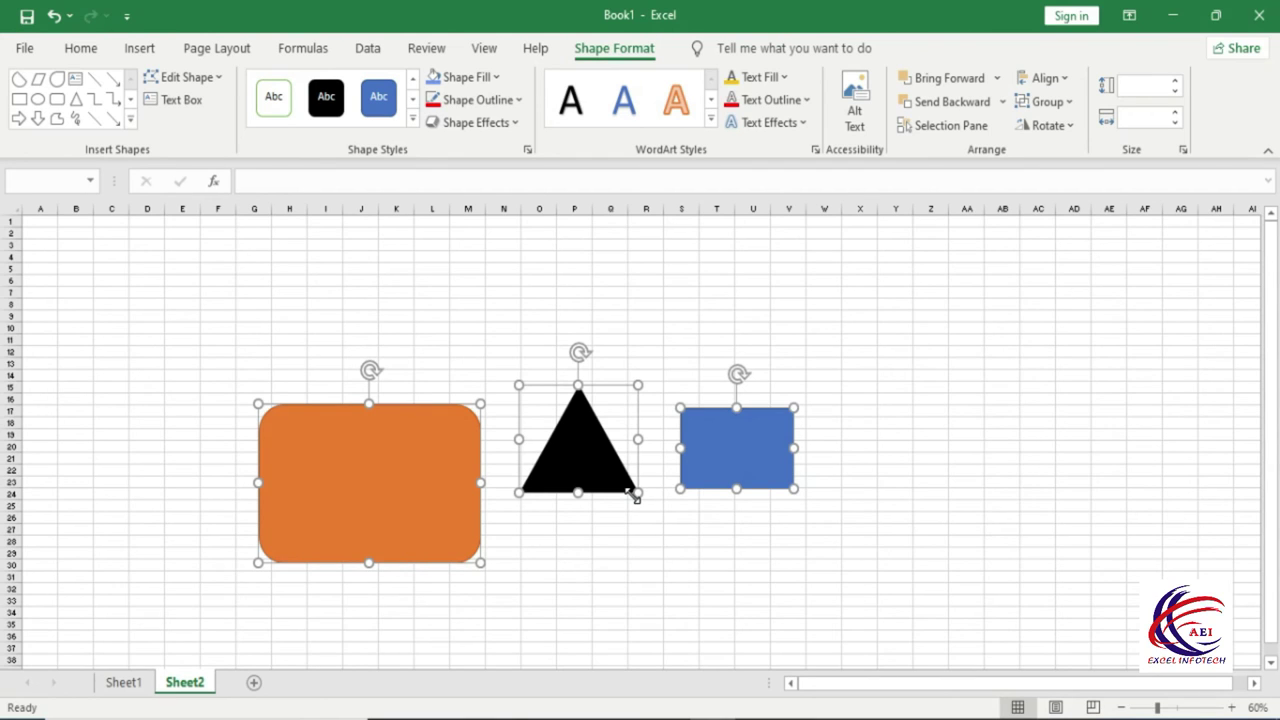
Delete all three selected shapes
{"action": "left_click", "coordinate": [1066, 86]}
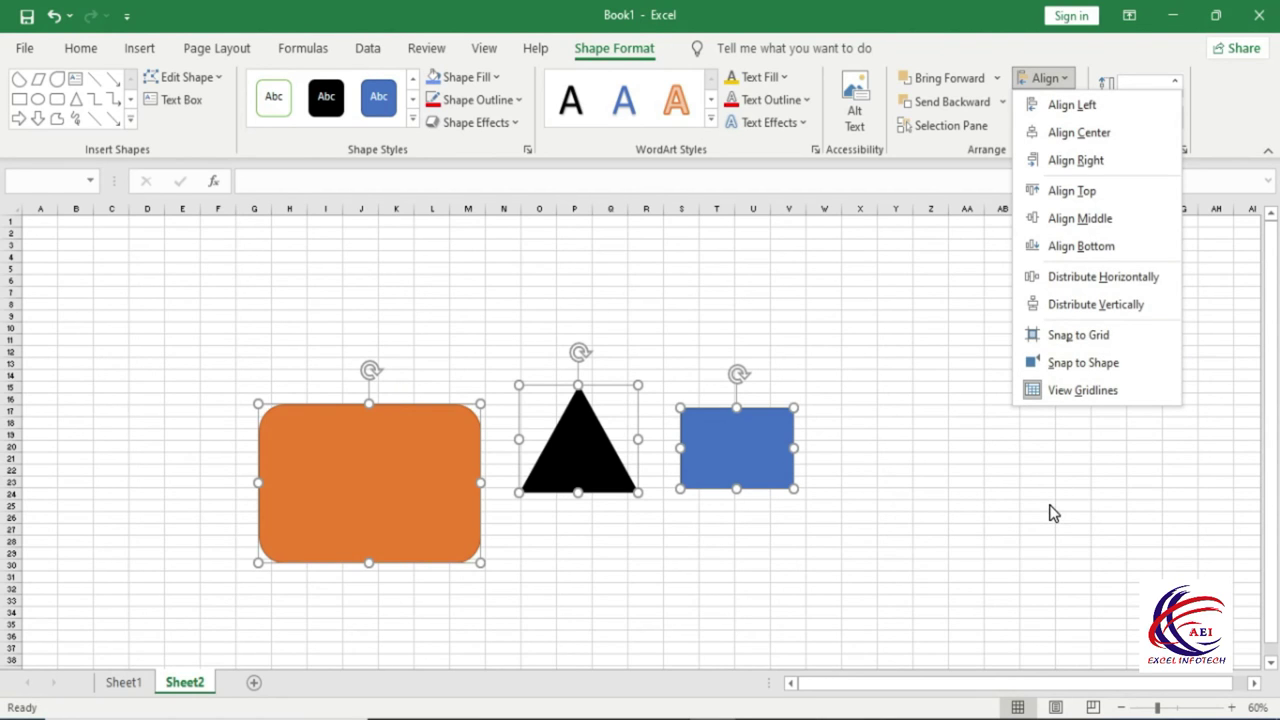
{"action": "left_click", "coordinate": [940, 475]}
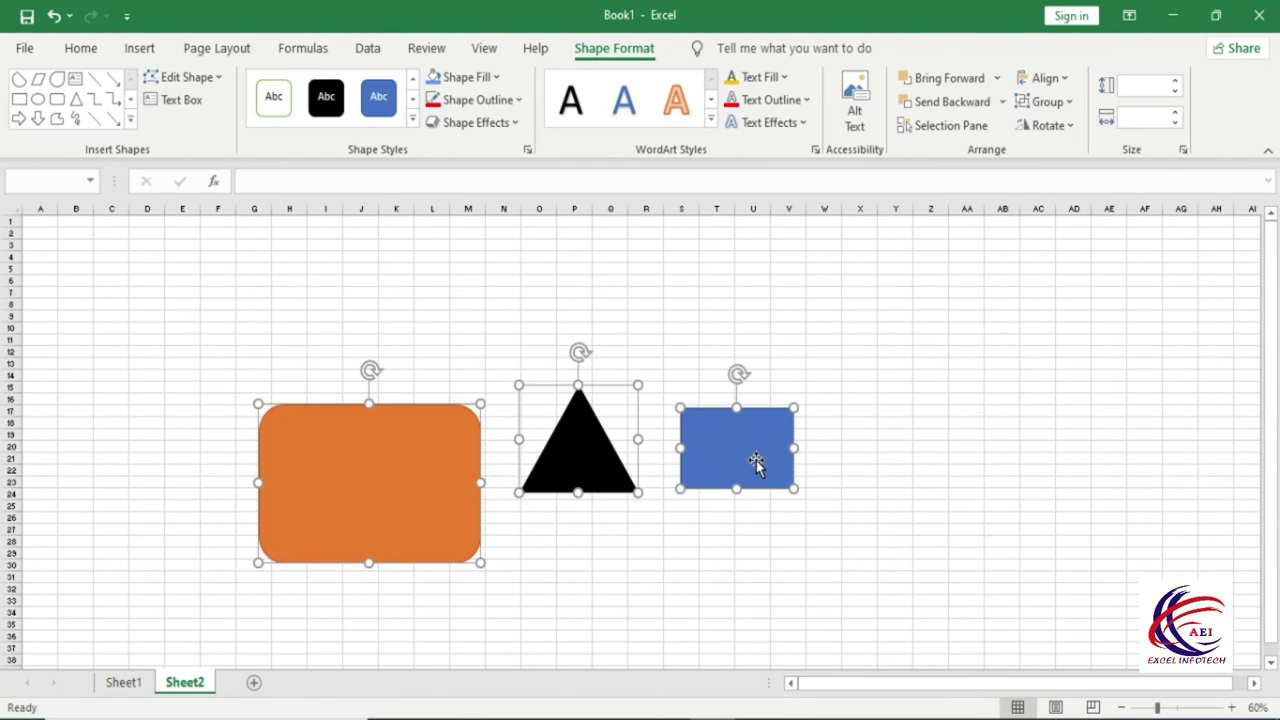
{"action": "key", "text": "Delete"}
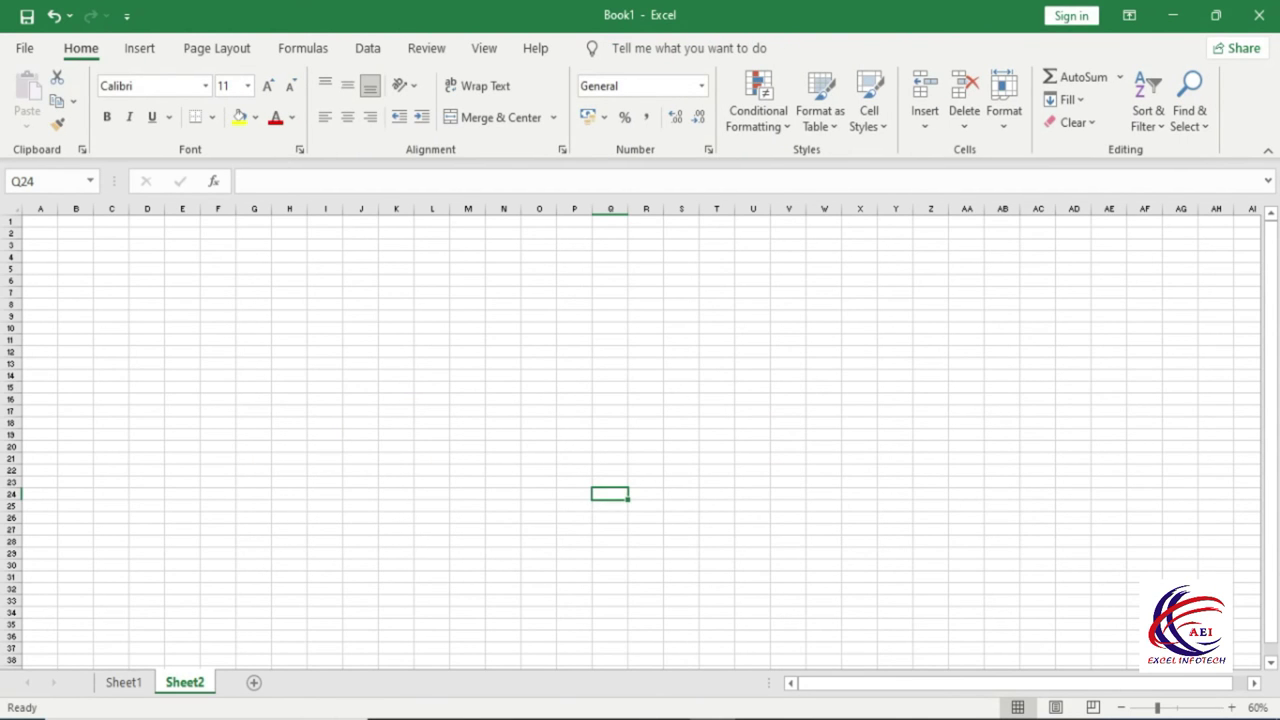
Zoom to 240% and draw a small blue rectangle, placing it in column N near row 20
{"action": "left_click", "coordinate": [1232, 707]}
{"action": "left_click", "coordinate": [1232, 707]}
{"action": "left_click", "coordinate": [1232, 707]}
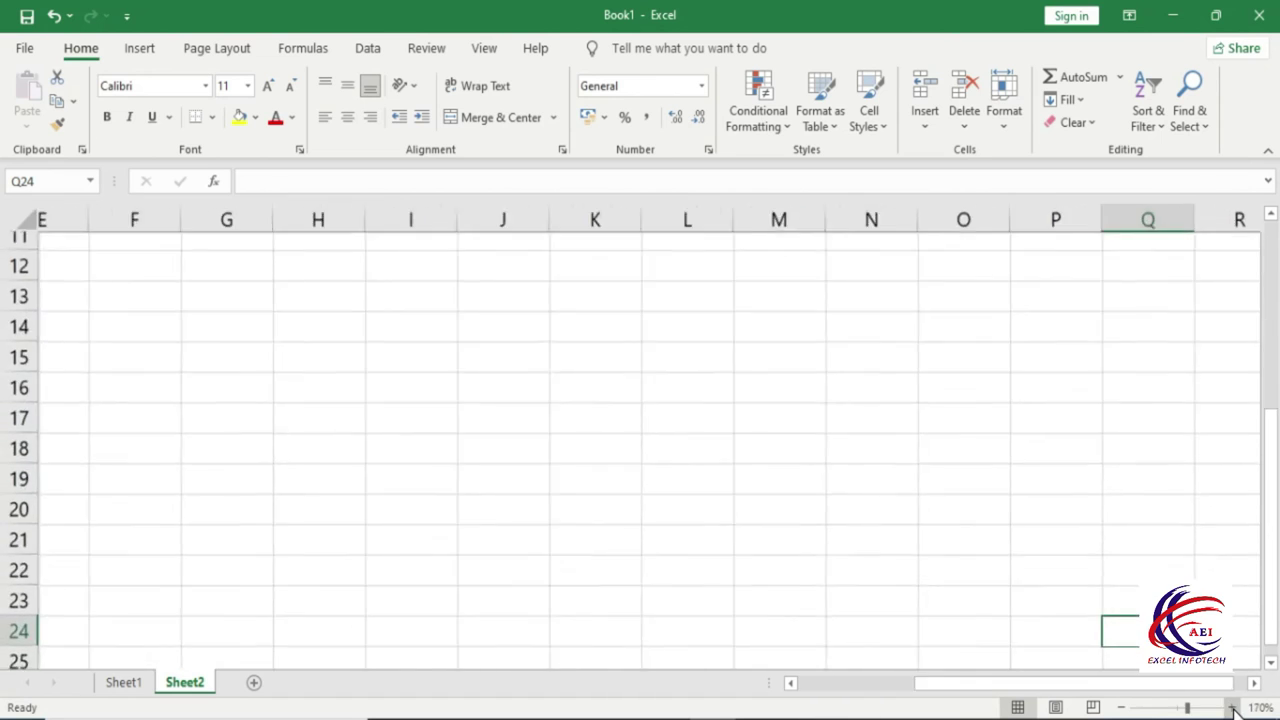
{"action": "left_click", "coordinate": [1232, 707]}
{"action": "left_click", "coordinate": [1232, 707]}
{"action": "left_click", "coordinate": [1232, 707]}
{"action": "left_click", "coordinate": [1232, 707]}
{"action": "left_click", "coordinate": [1232, 707]}
{"action": "left_click", "coordinate": [1232, 707]}
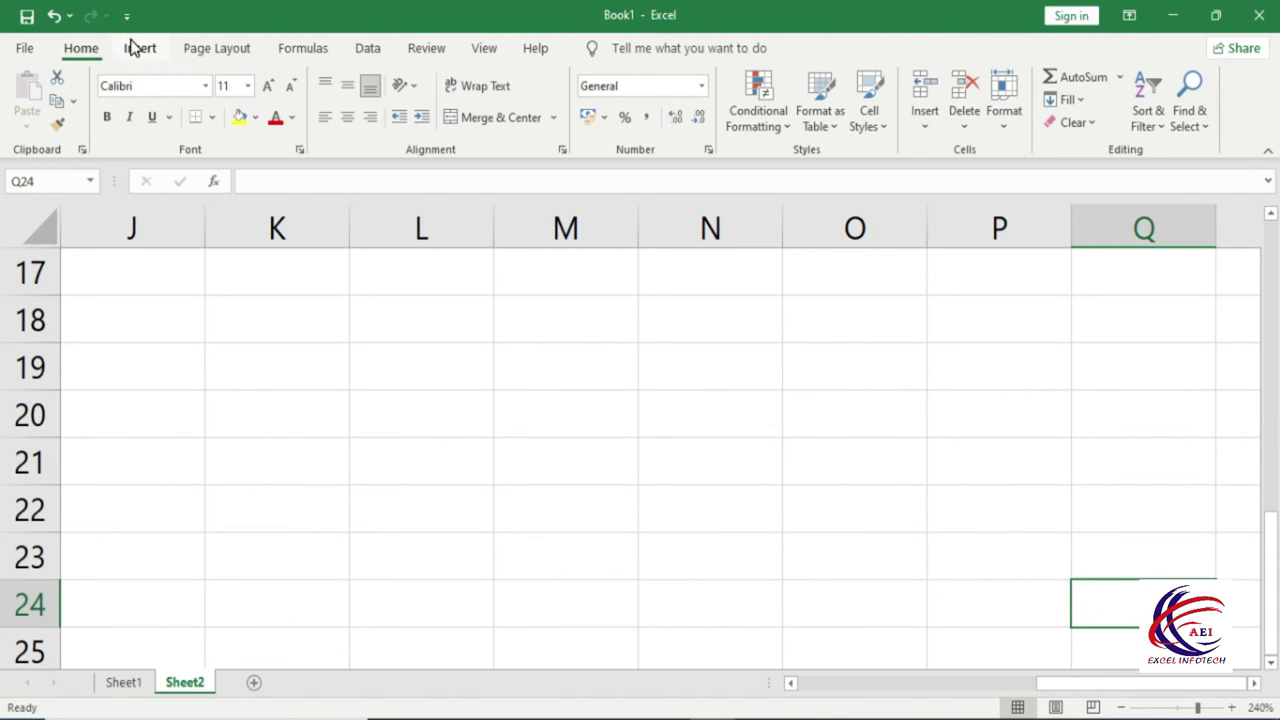
{"action": "left_click", "coordinate": [139, 48]}
{"action": "left_click", "coordinate": [226, 140]}
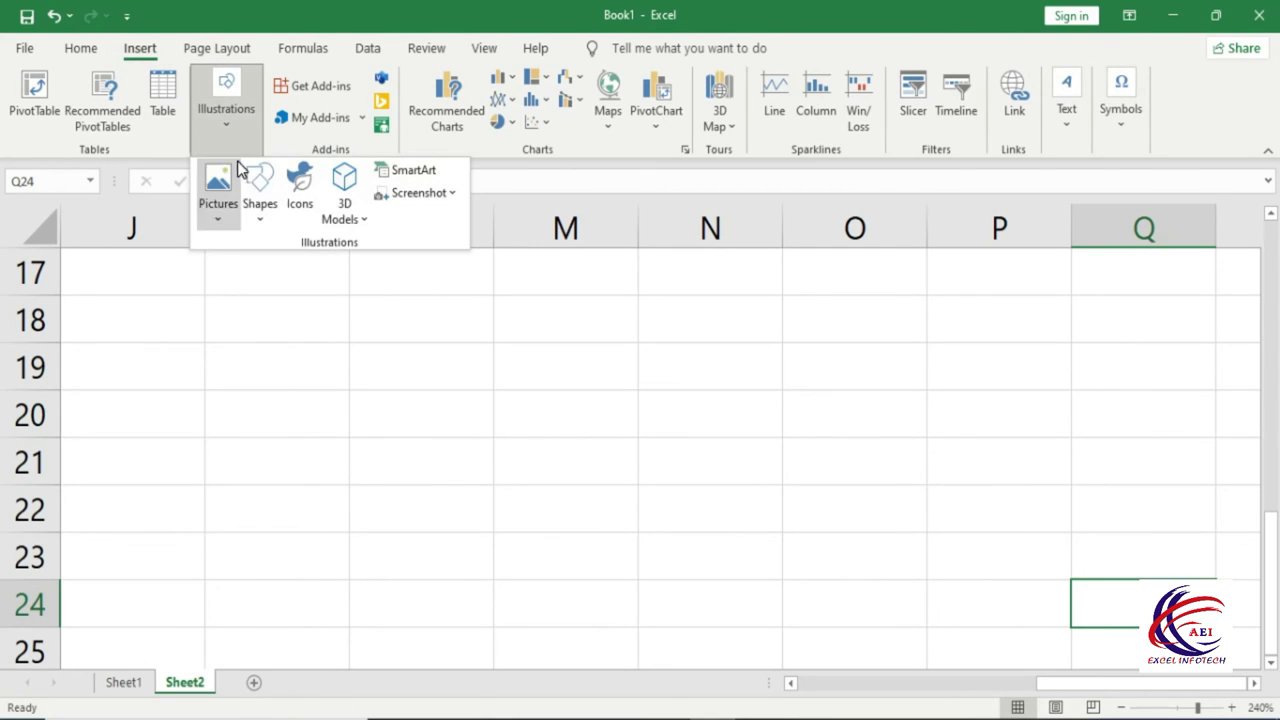
{"action": "left_click", "coordinate": [260, 210]}
{"action": "left_click", "coordinate": [365, 270]}
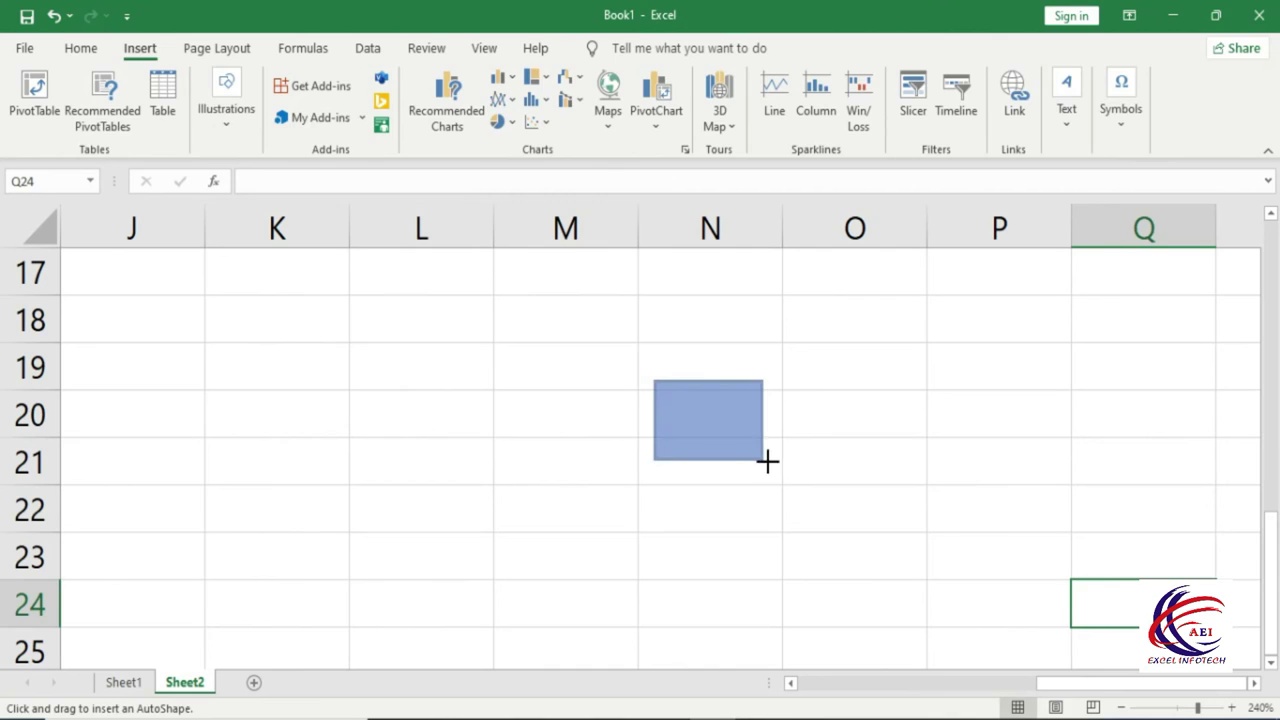
{"action": "left_click_drag", "start_coordinate": [655, 381], "coordinate": [785, 463]}
{"action": "mouse_move", "coordinate": [716, 428]}
{"action": "left_mouse_down"}
{"action": "mouse_move", "coordinate": [648, 451]}
{"action": "mouse_move", "coordinate": [689, 422]}
{"action": "left_mouse_up"}
{"action": "left_click", "coordinate": [717, 505]}
{"action": "left_click", "coordinate": [716, 440]}
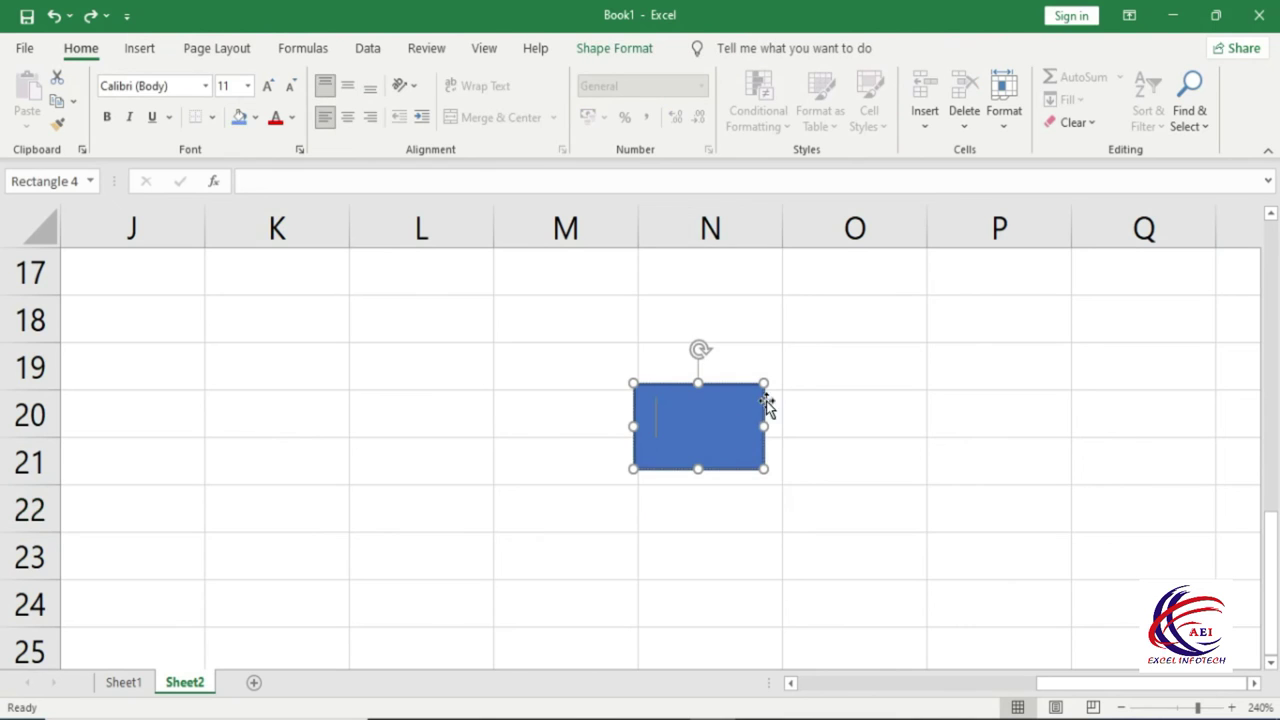
Enable Snap to Grid and widen the blue rectangle to 1.7 cm, snapping to column N's borders
{"action": "left_click", "coordinate": [590, 52]}
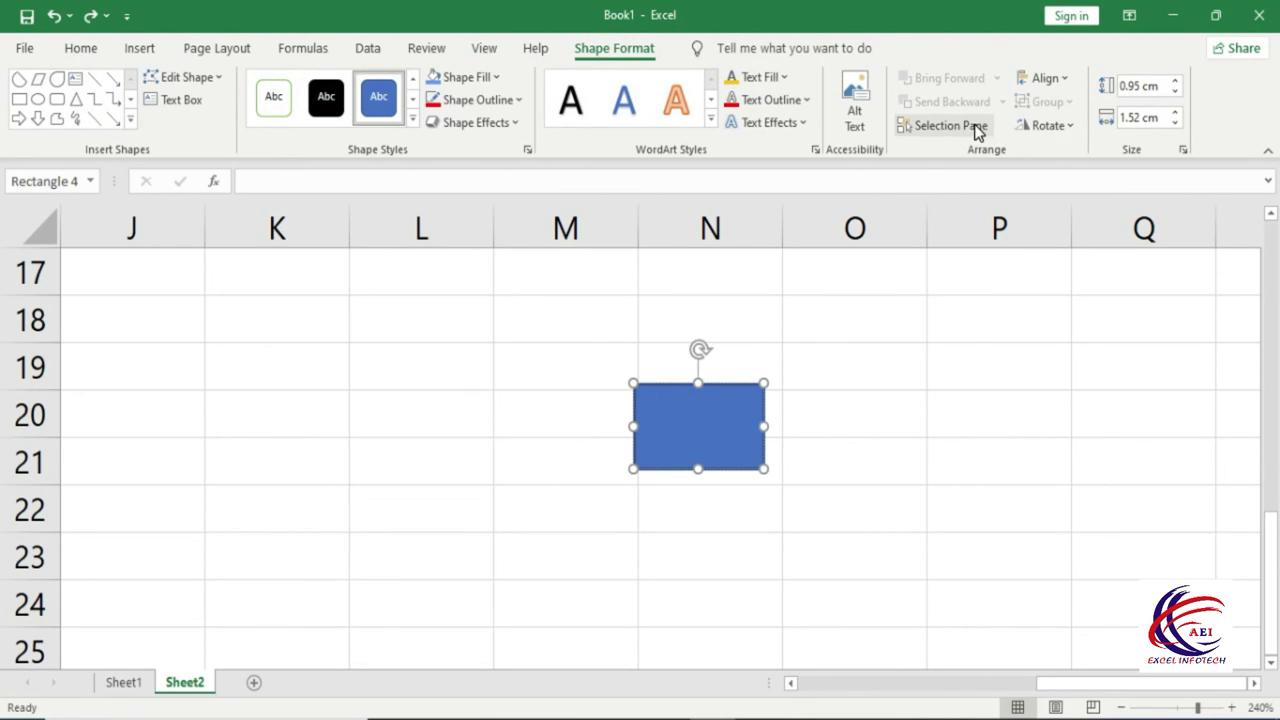
{"action": "left_click", "coordinate": [1062, 80]}
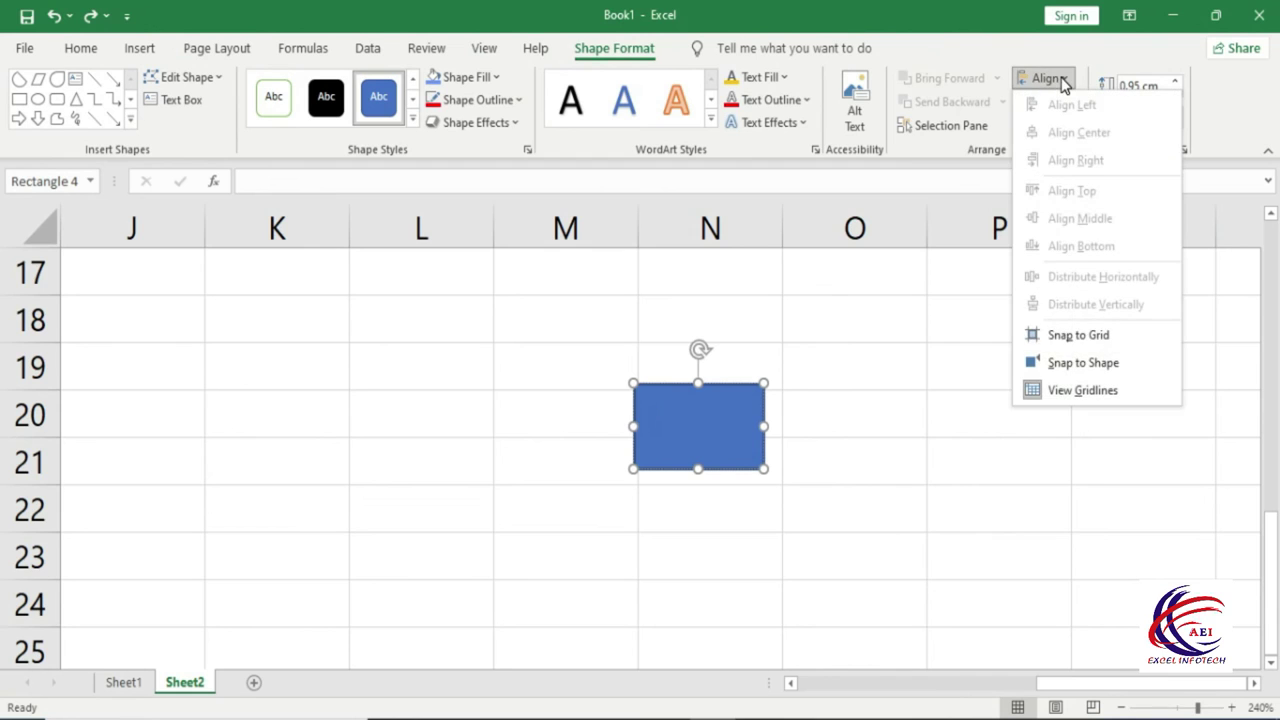
{"action": "left_click", "coordinate": [1085, 340]}
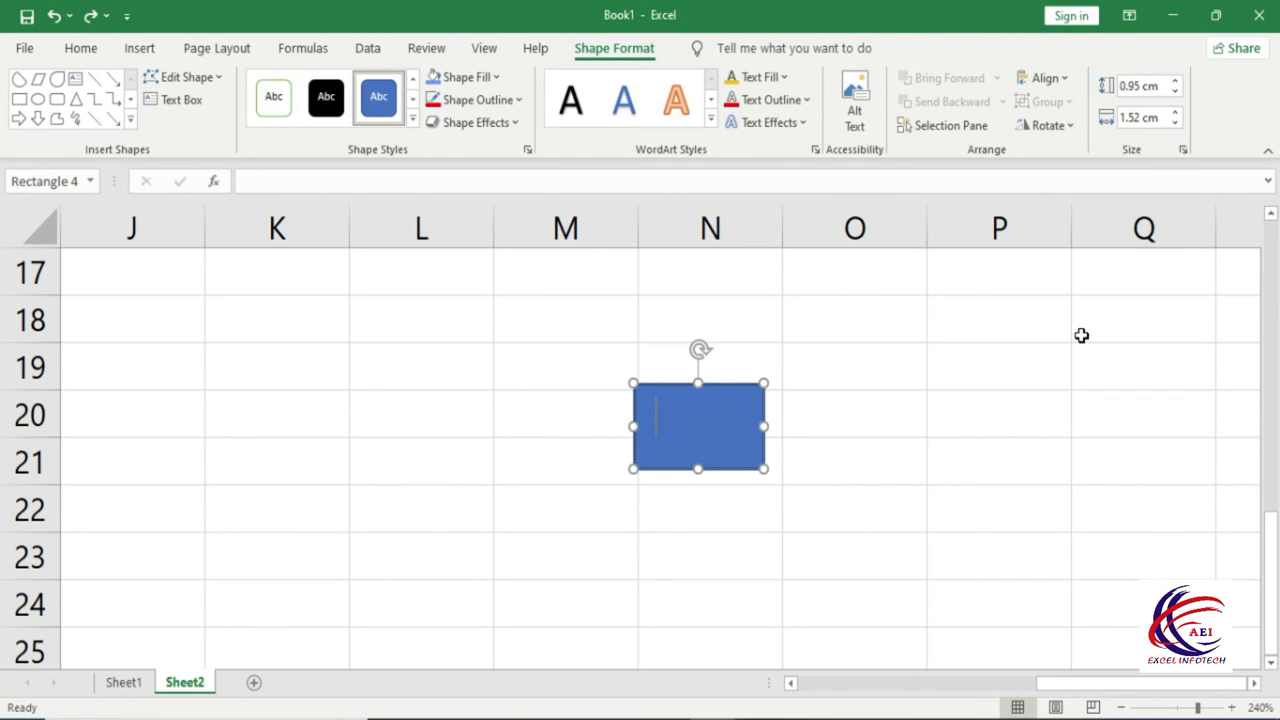
{"action": "left_click", "coordinate": [862, 411]}
{"action": "mouse_move", "coordinate": [766, 423]}
{"action": "left_mouse_down"}
{"action": "mouse_move", "coordinate": [768, 457]}
{"action": "mouse_move", "coordinate": [765, 403]}
{"action": "mouse_move", "coordinate": [779, 416]}
{"action": "left_mouse_up"}
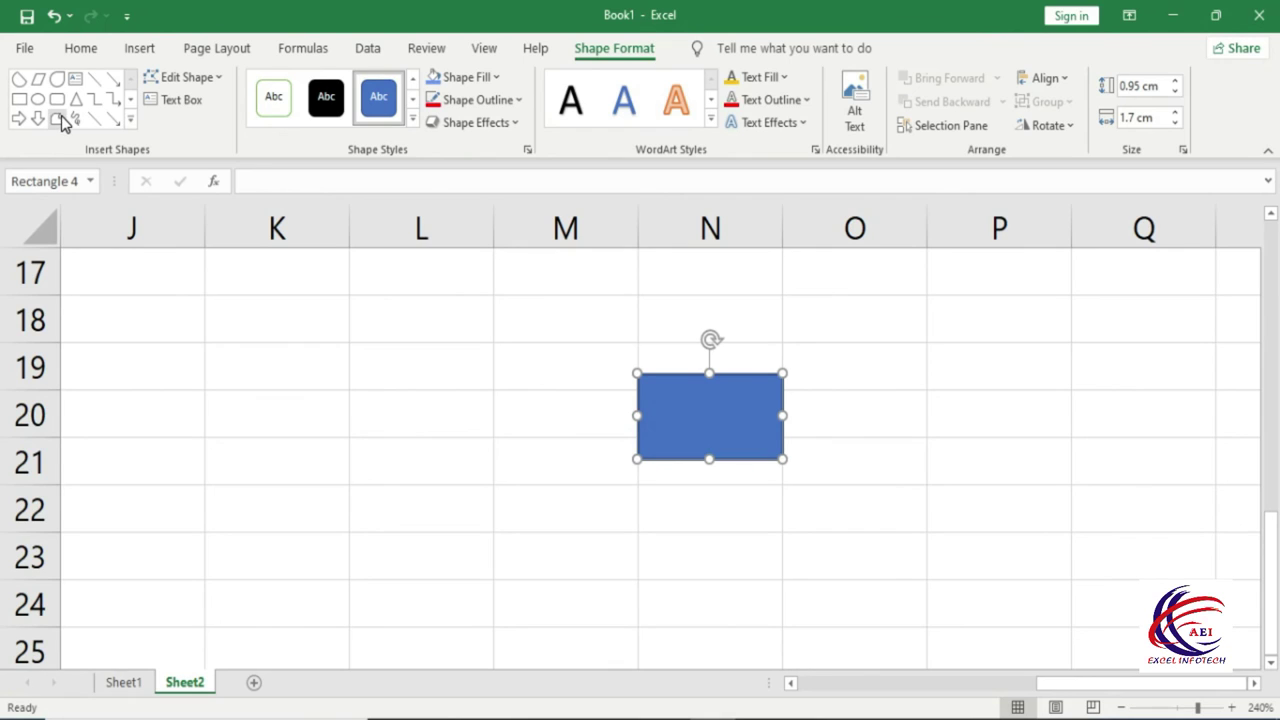
{"action": "left_click", "coordinate": [38, 99]}
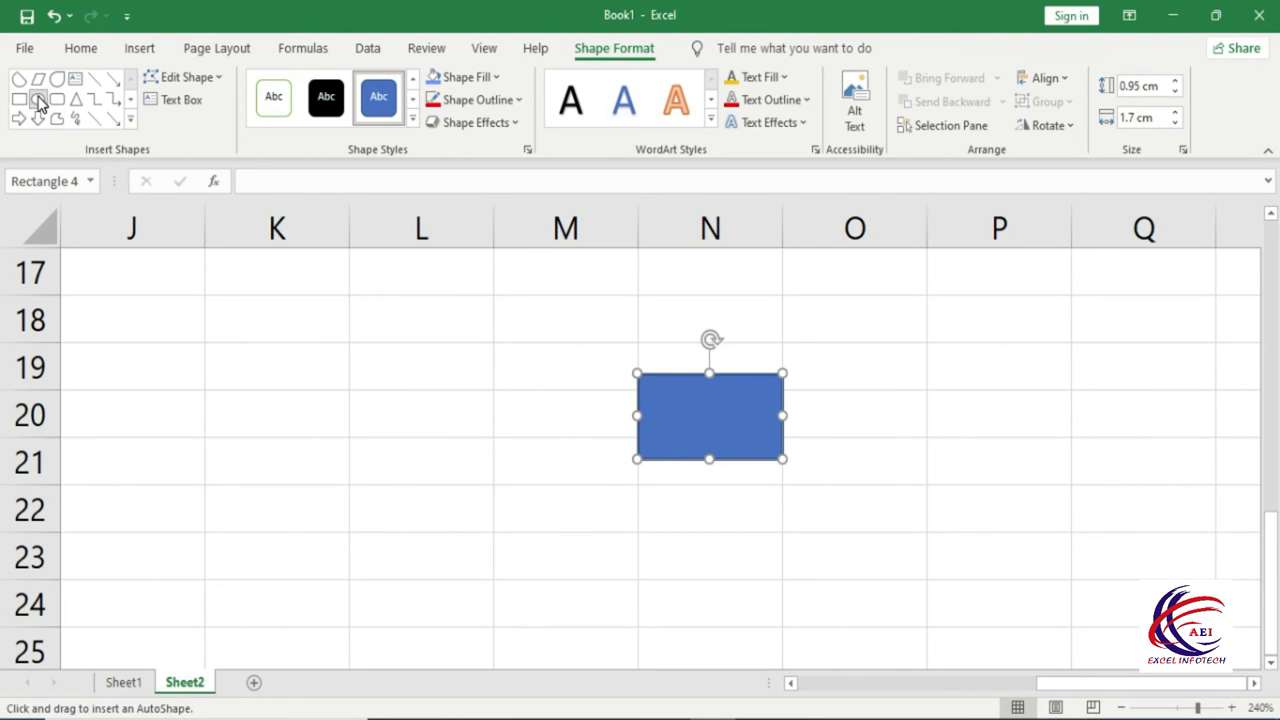
Draw an oval and settle it in row 19 of column L
{"action": "mouse_move", "coordinate": [353, 350]}
{"action": "left_mouse_down"}
{"action": "mouse_move", "coordinate": [455, 432]}
{"action": "mouse_move", "coordinate": [395, 394]}
{"action": "mouse_move", "coordinate": [448, 395]}
{"action": "left_mouse_up"}
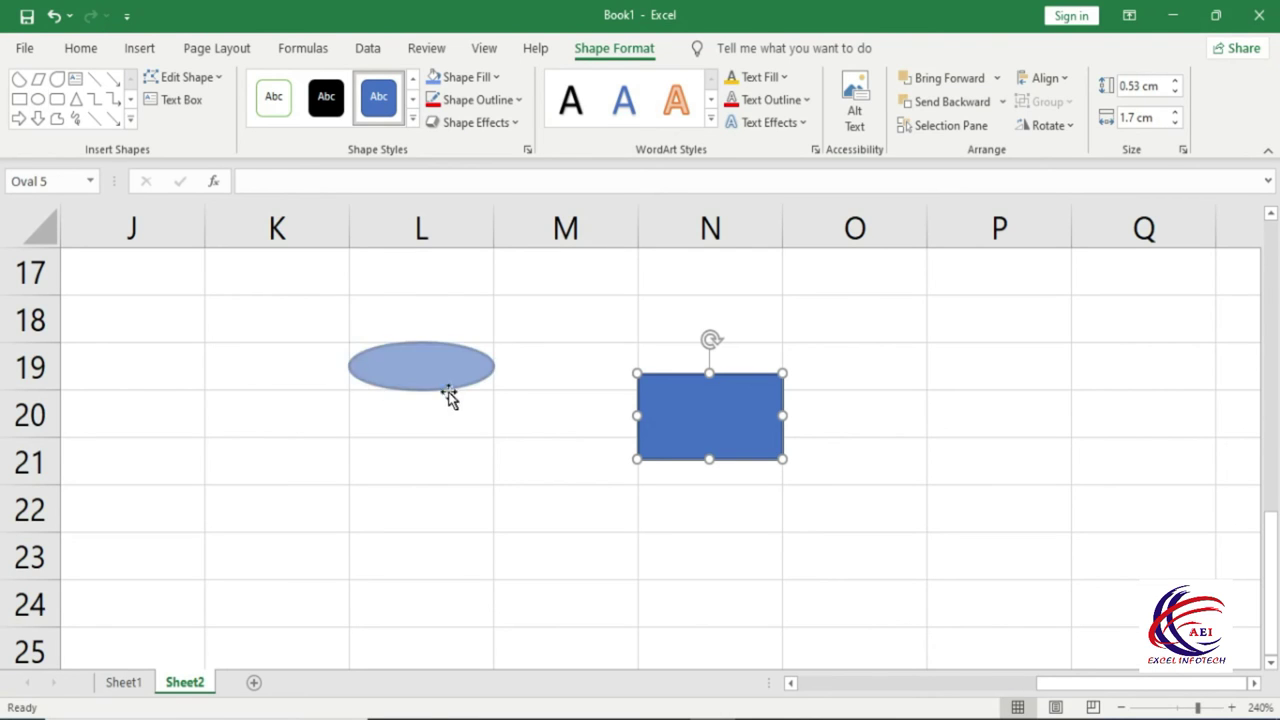
{"action": "left_click_drag", "start_coordinate": [431, 348], "coordinate": [421, 361]}
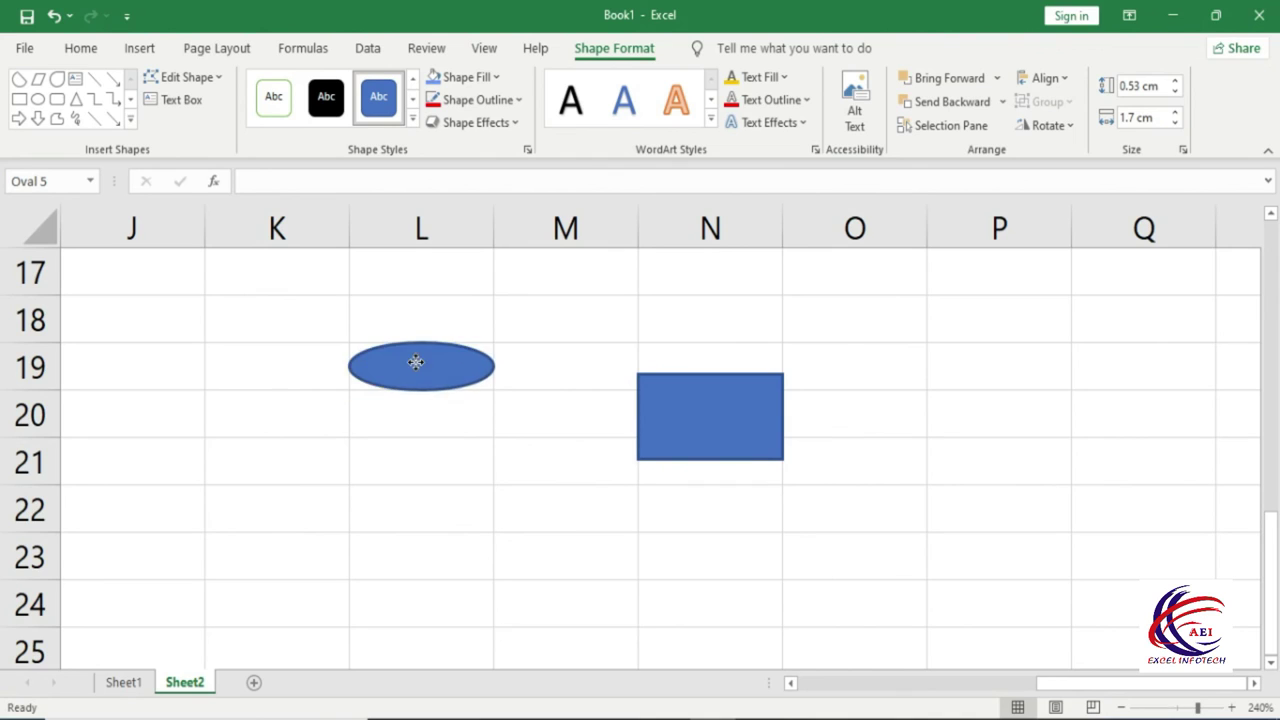
{"action": "left_click_drag", "start_coordinate": [421, 373], "coordinate": [418, 400]}
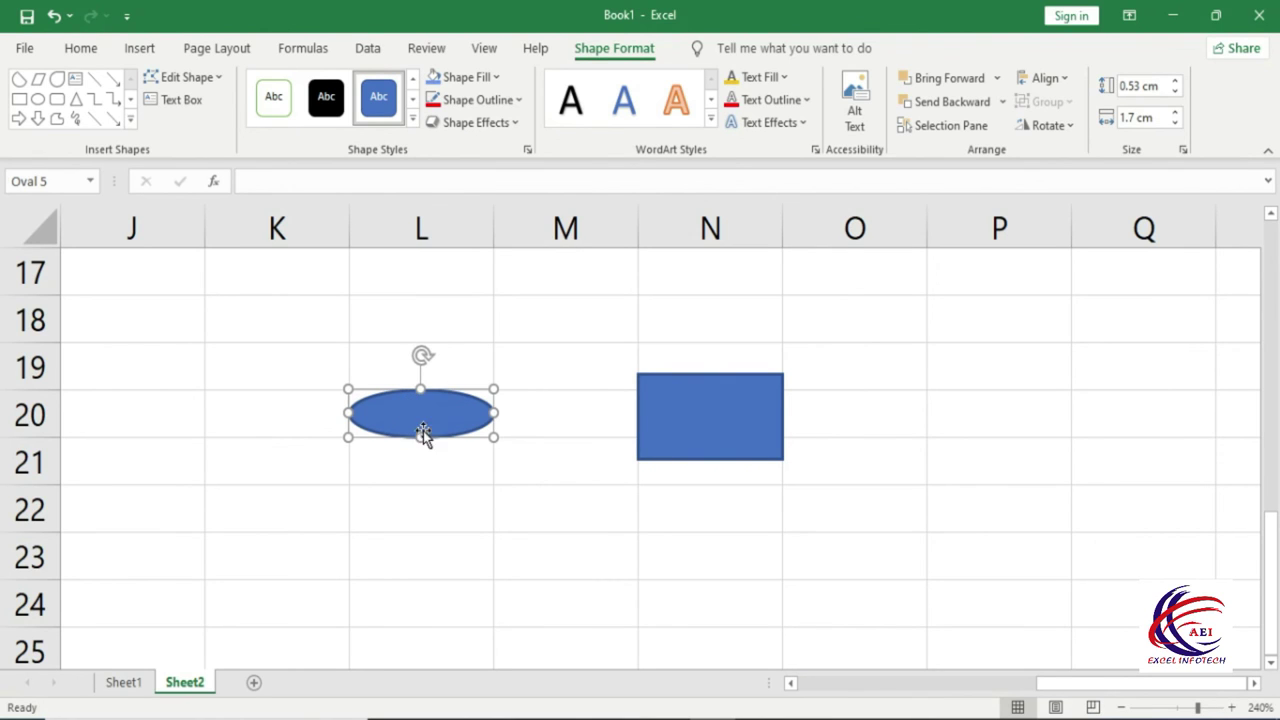
Enable Snap to Shape and enlarge the blue rectangle to span about M18–O23
{"action": "left_click", "coordinate": [1058, 88]}
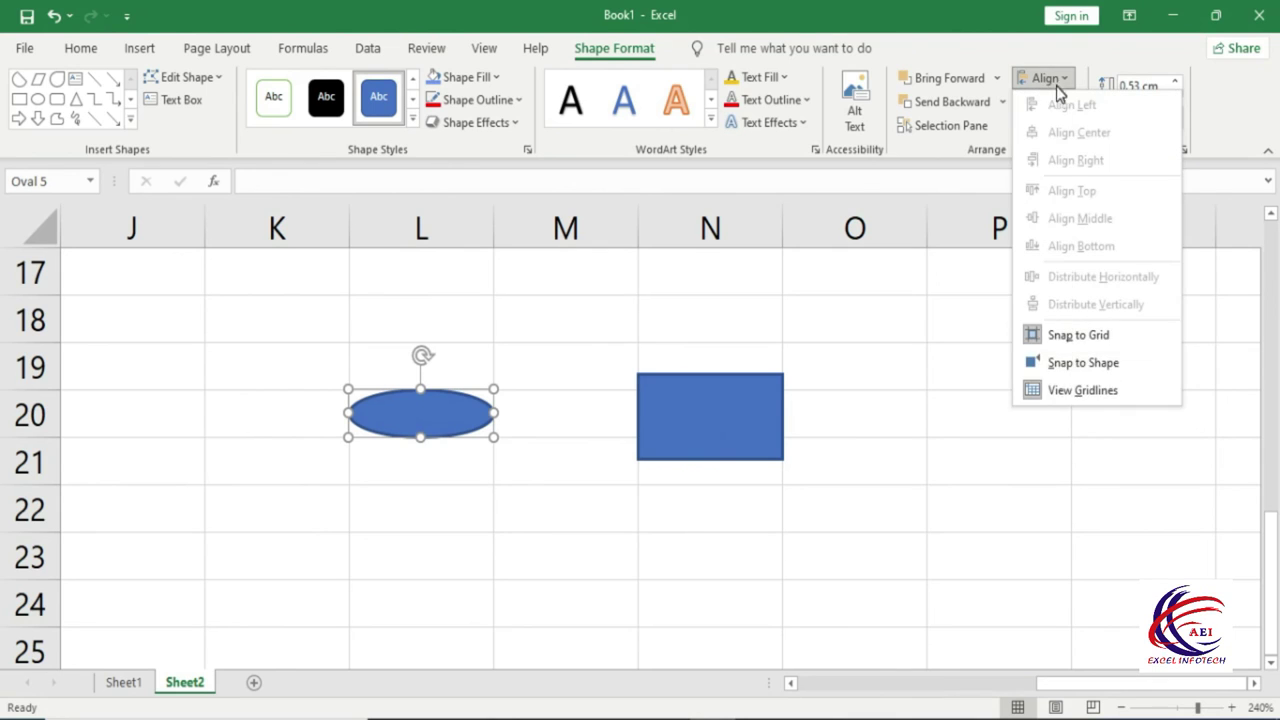
{"action": "left_click", "coordinate": [1083, 363]}
{"action": "left_click", "coordinate": [691, 457]}
{"action": "mouse_move", "coordinate": [783, 460]}
{"action": "left_mouse_down"}
{"action": "mouse_move", "coordinate": [845, 536]}
{"action": "mouse_move", "coordinate": [988, 603]}
{"action": "left_mouse_up"}
{"action": "left_click_drag", "start_coordinate": [837, 509], "coordinate": [697, 477]}
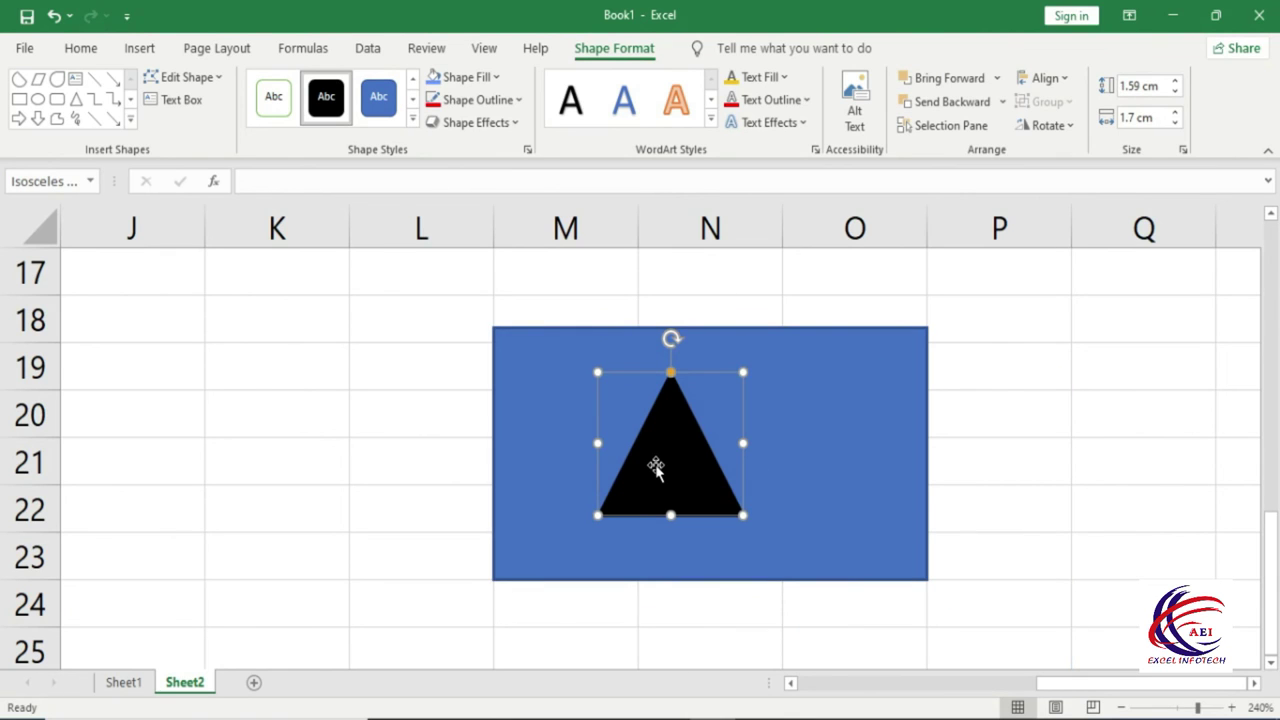
Move the rectangle and triangle right together, snapping the triangle into the rectangle's bottom-right corner
{"action": "left_click", "coordinate": [825, 432], "text": "shift"}
{"action": "left_click", "coordinate": [1058, 80]}
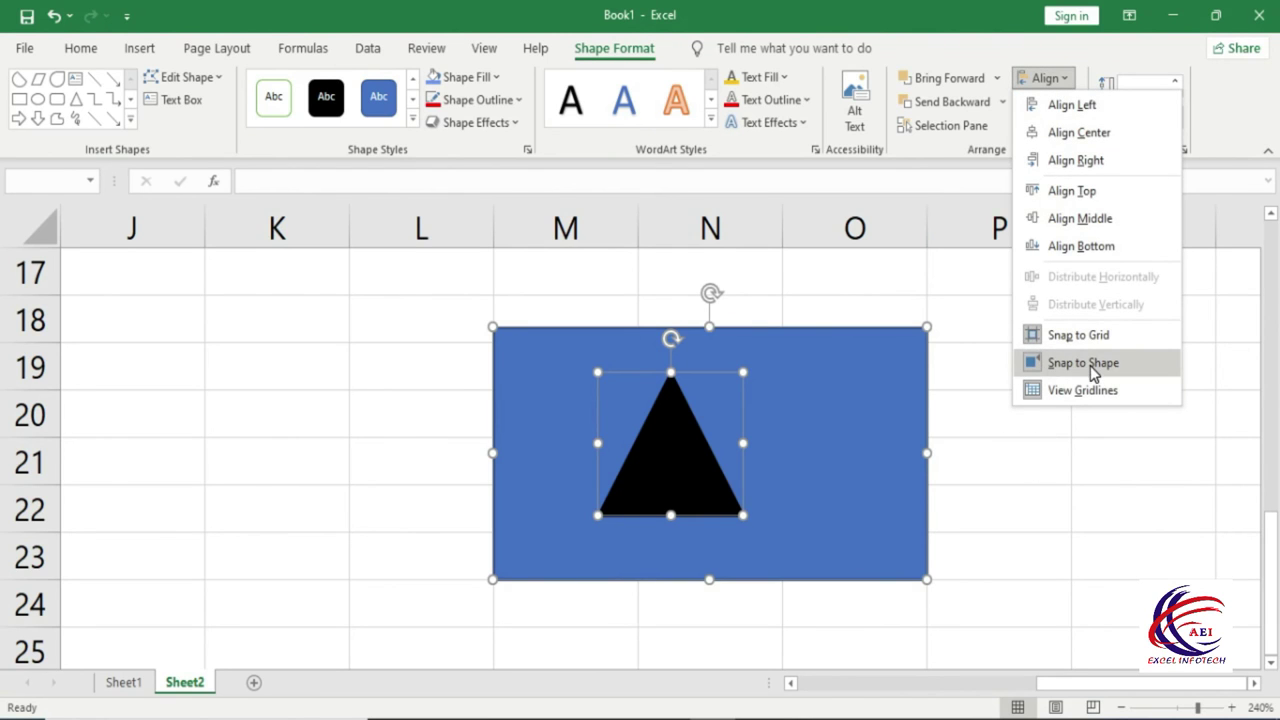
{"action": "left_click", "coordinate": [753, 504]}
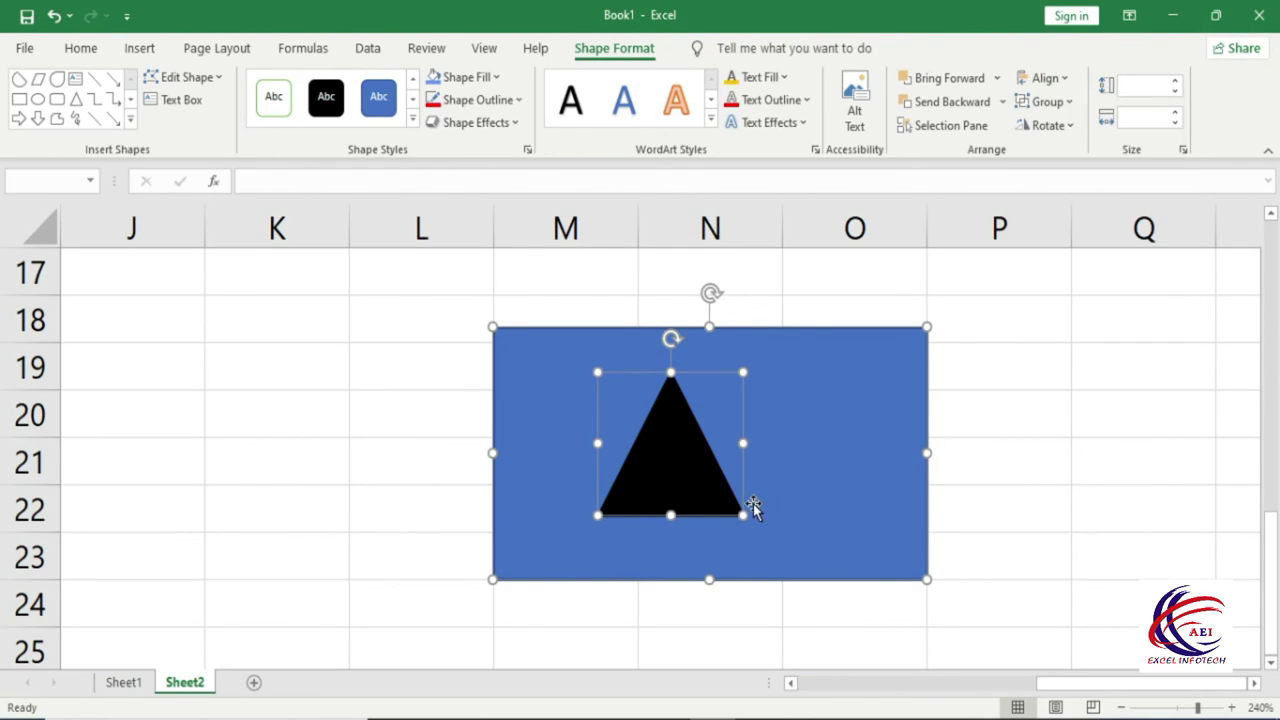
{"action": "mouse_move", "coordinate": [695, 468]}
{"action": "left_mouse_down"}
{"action": "mouse_move", "coordinate": [897, 474]}
{"action": "mouse_move", "coordinate": [1020, 545]}
{"action": "mouse_move", "coordinate": [712, 473]}
{"action": "mouse_move", "coordinate": [1005, 448]}
{"action": "left_mouse_up"}
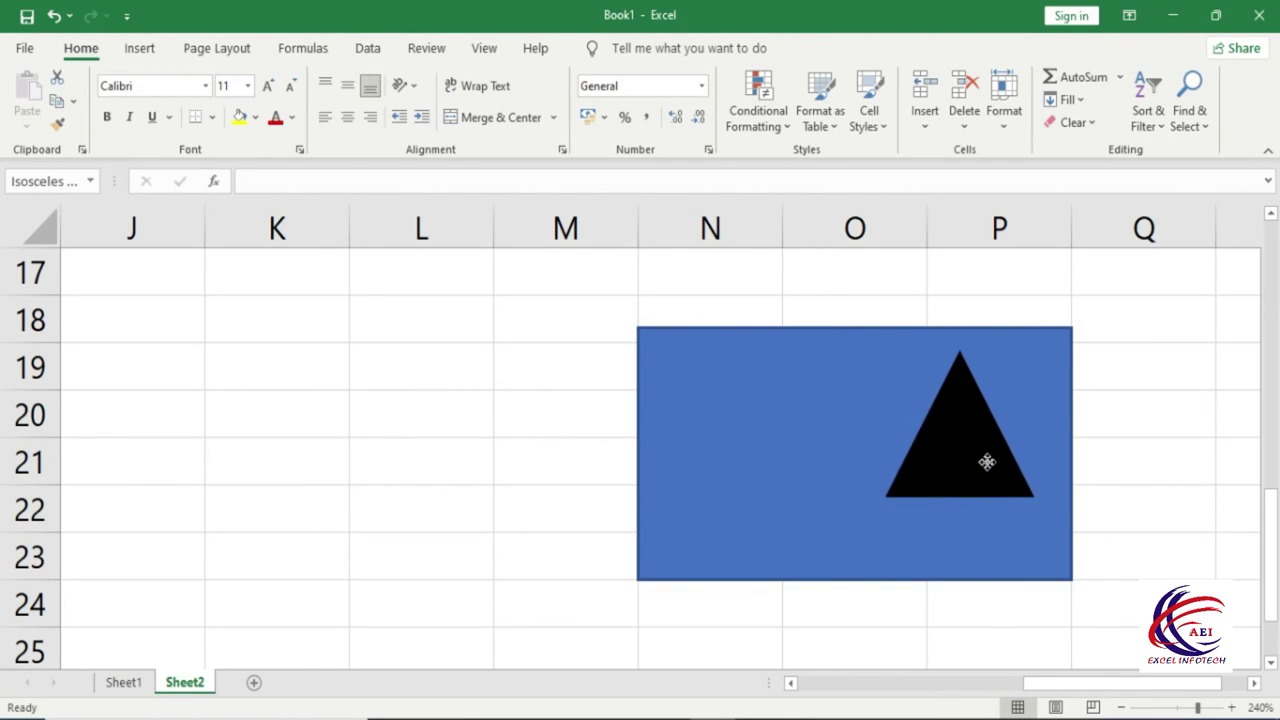
{"action": "left_click_drag", "start_coordinate": [1005, 448], "coordinate": [994, 523]}
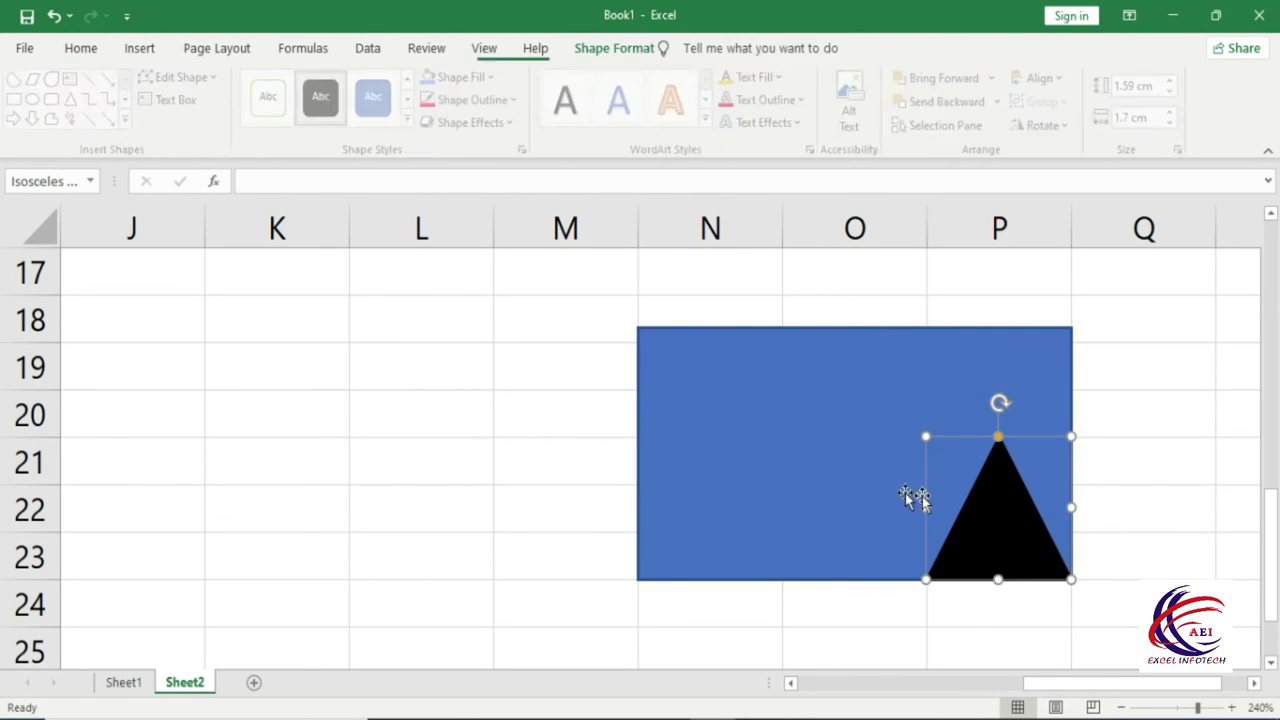
{"action": "left_click", "coordinate": [888, 435]}
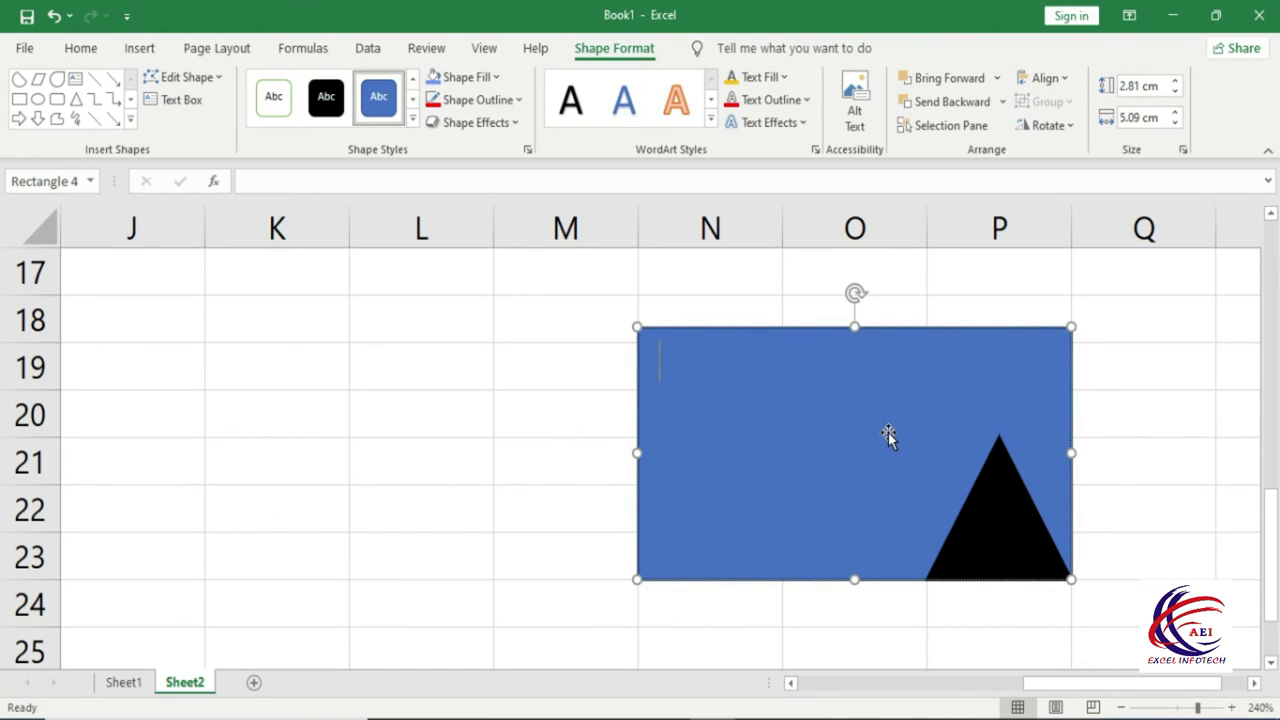
{"action": "left_click", "coordinate": [1048, 78]}
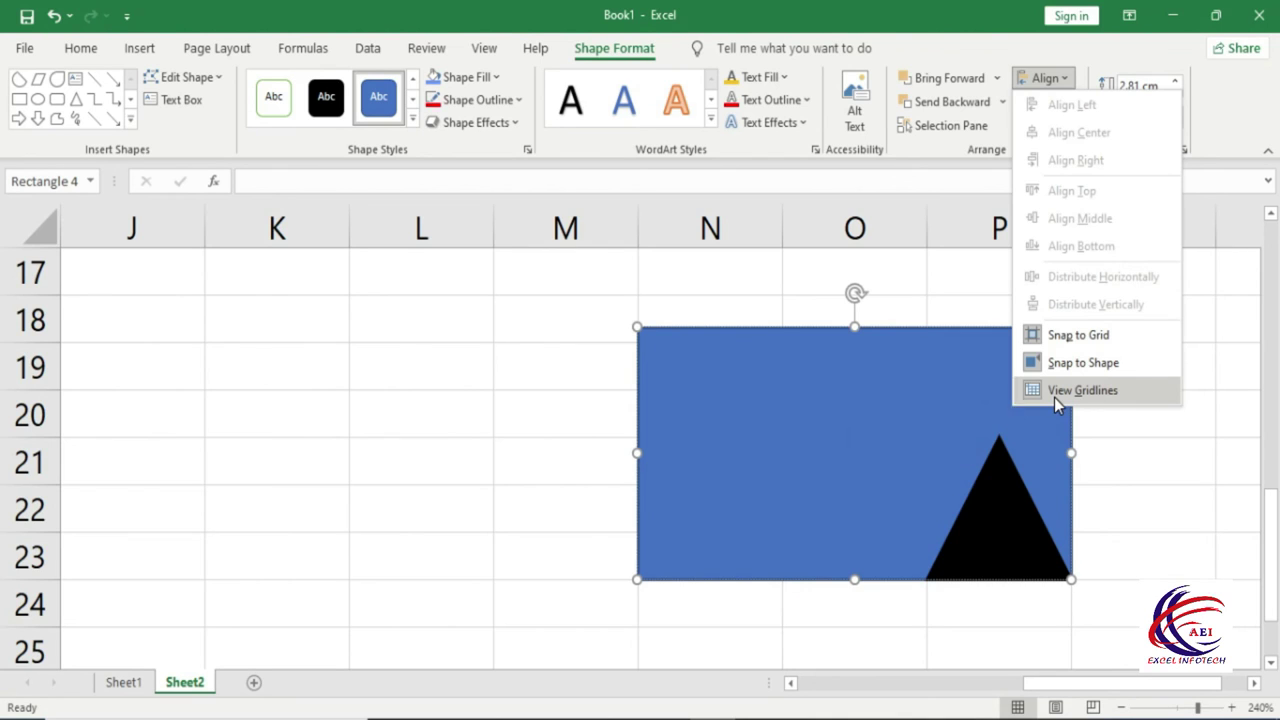
{"action": "left_click", "coordinate": [1054, 397]}
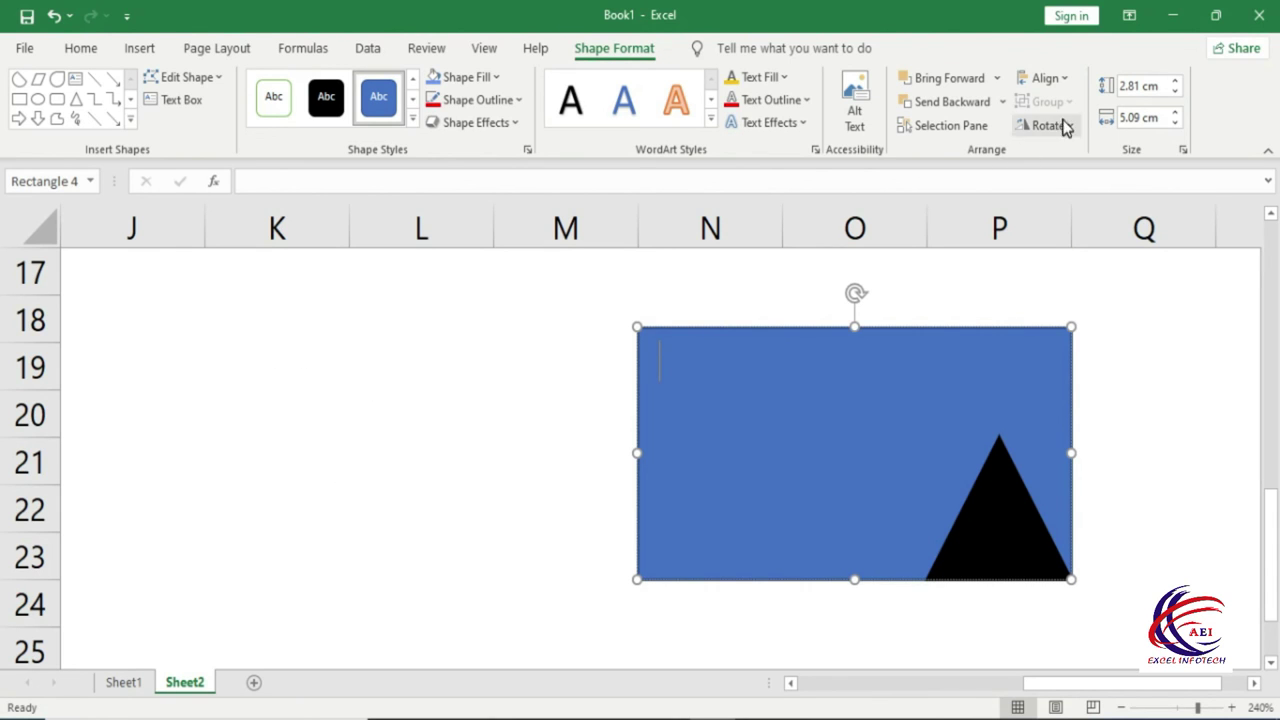
{"action": "left_click", "coordinate": [1047, 79]}
{"action": "left_click", "coordinate": [1074, 397]}
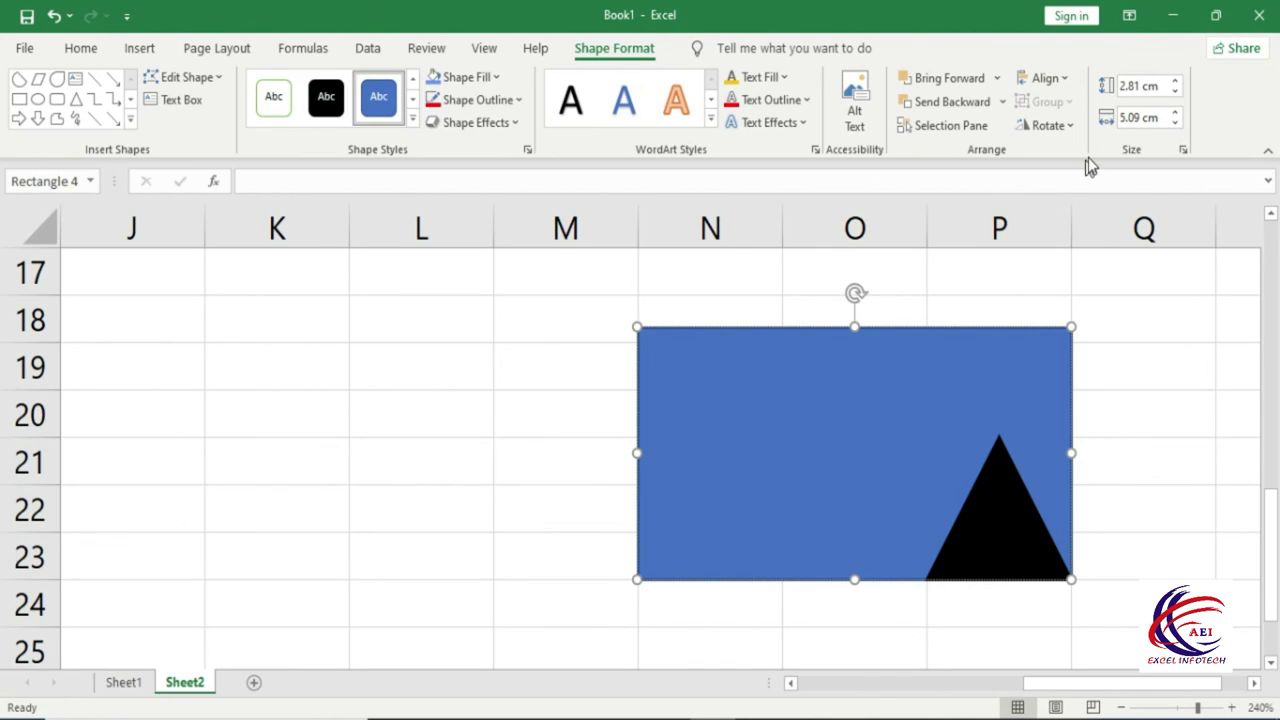
Move the triangle left of the blue rectangle, group the two shapes, and shift the group left
{"action": "left_click", "coordinate": [1120, 300]}
{"action": "left_click_drag", "start_coordinate": [1000, 489], "coordinate": [517, 417]}
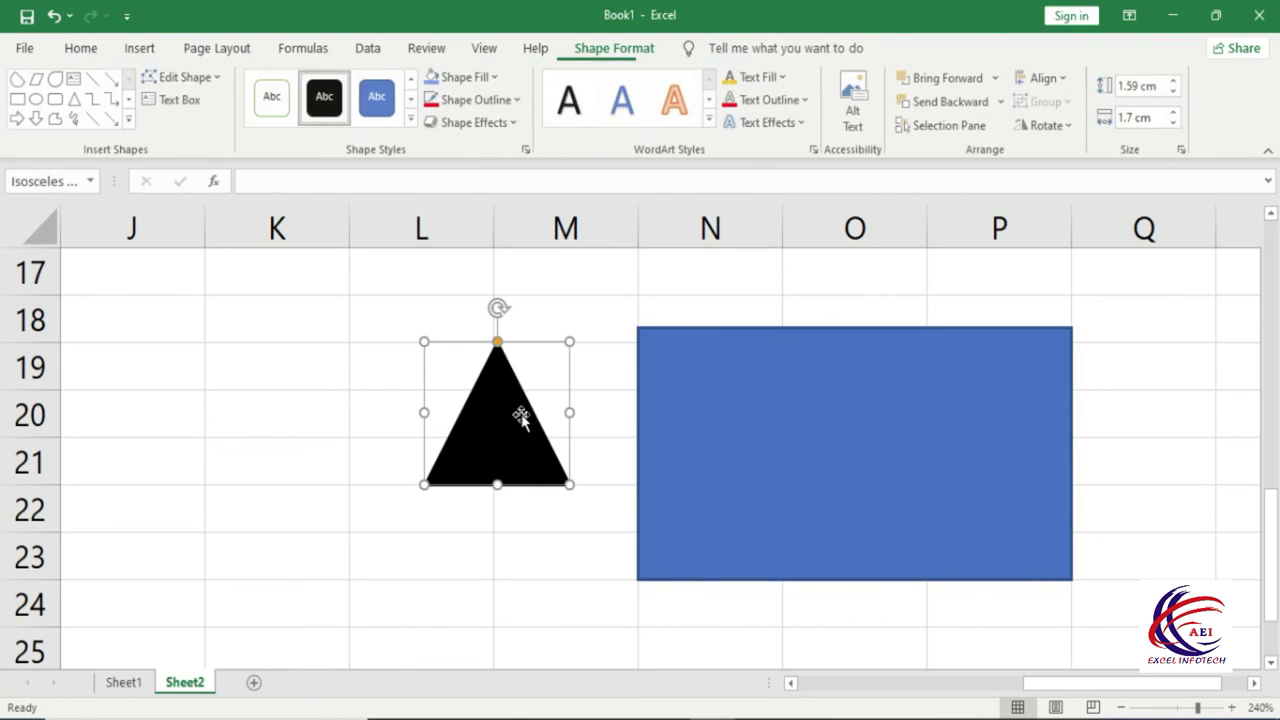
{"action": "left_click", "coordinate": [720, 405], "text": "shift"}
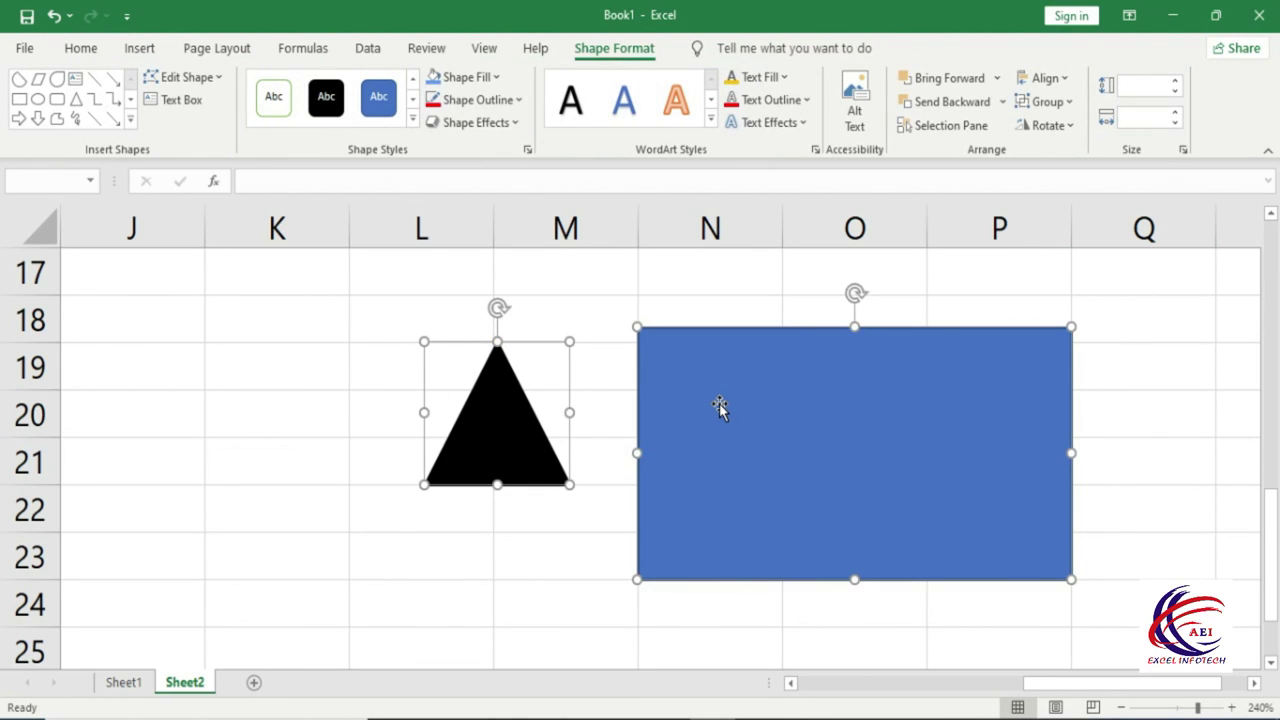
{"action": "left_click", "coordinate": [1064, 102]}
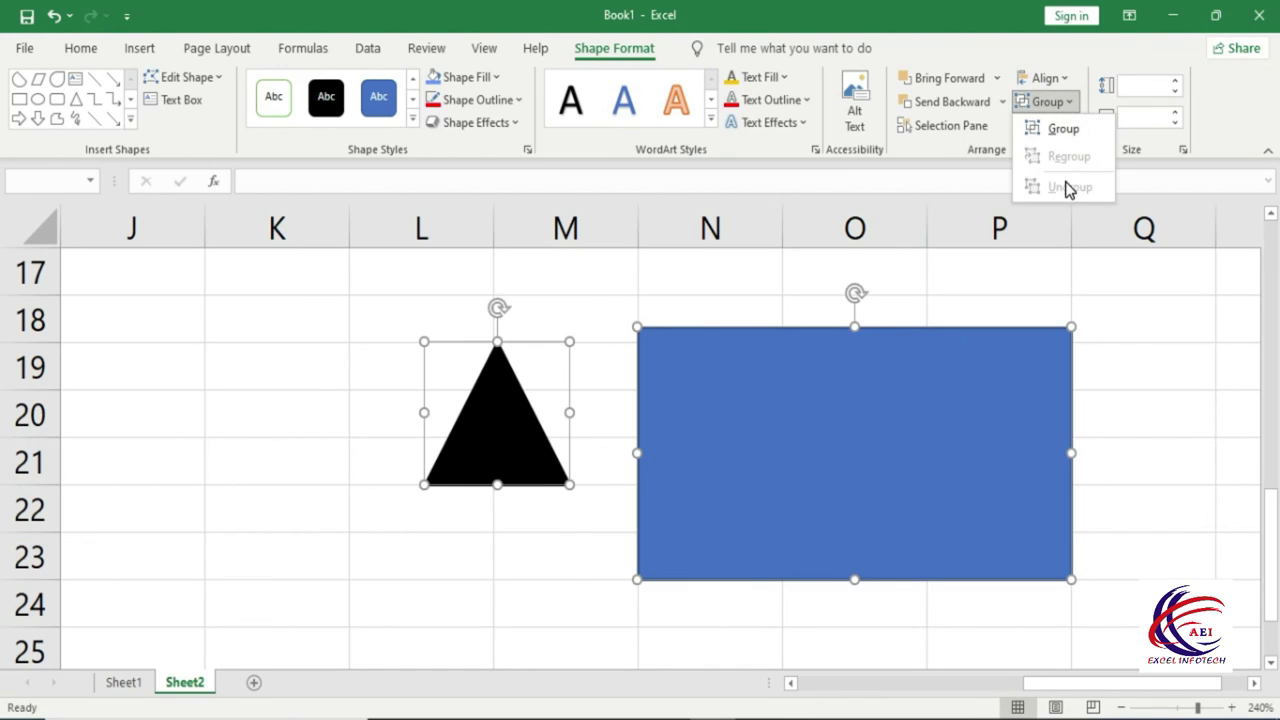
{"action": "left_click", "coordinate": [1062, 129]}
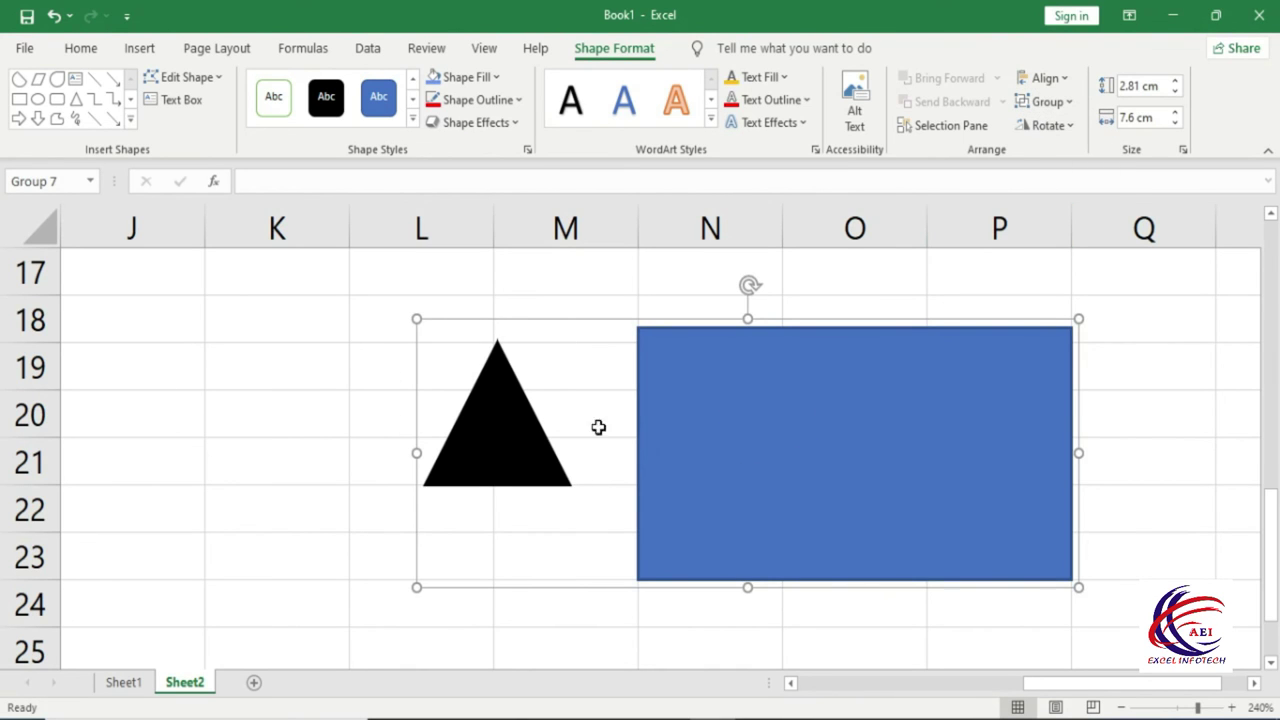
{"action": "left_click", "coordinate": [338, 386]}
{"action": "mouse_move", "coordinate": [769, 449]}
{"action": "left_mouse_down"}
{"action": "mouse_move", "coordinate": [621, 452]}
{"action": "mouse_move", "coordinate": [665, 464]}
{"action": "left_mouse_up"}
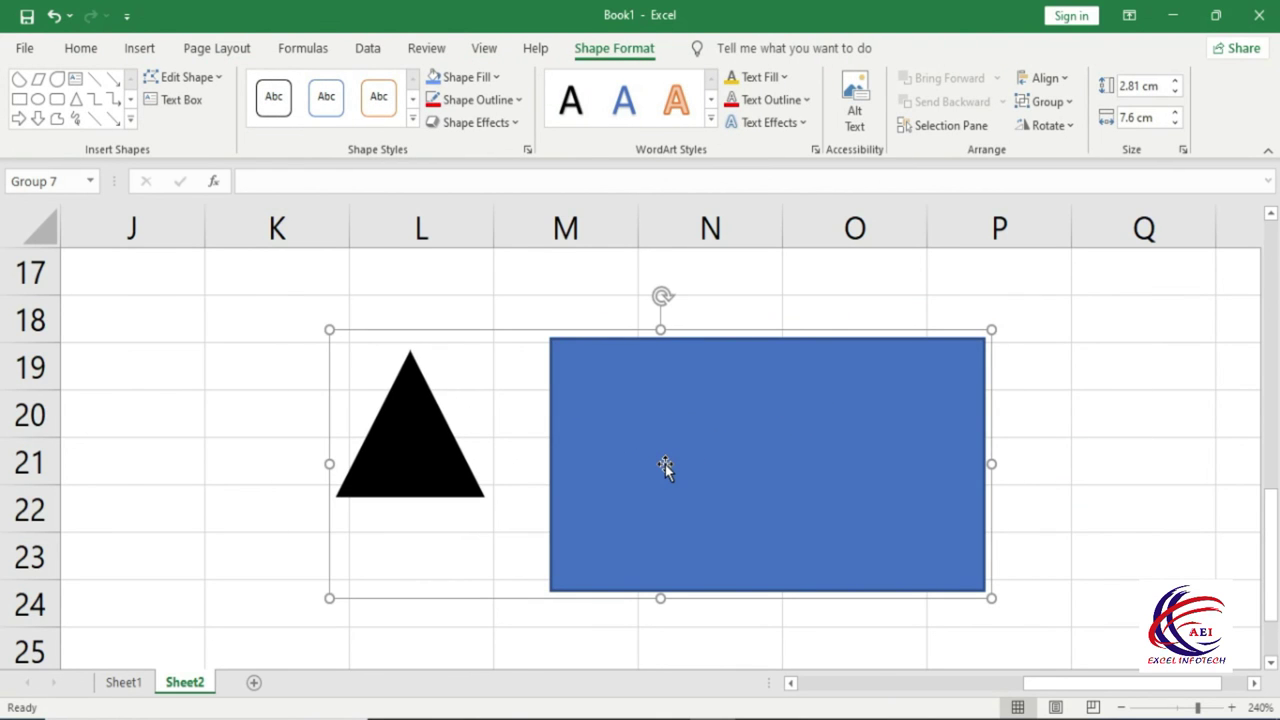
Ungroup, place the rectangle over columns M–P and the triangle in column K, then regroup and move right
{"action": "left_click", "coordinate": [1045, 101]}
{"action": "left_click", "coordinate": [1068, 192]}
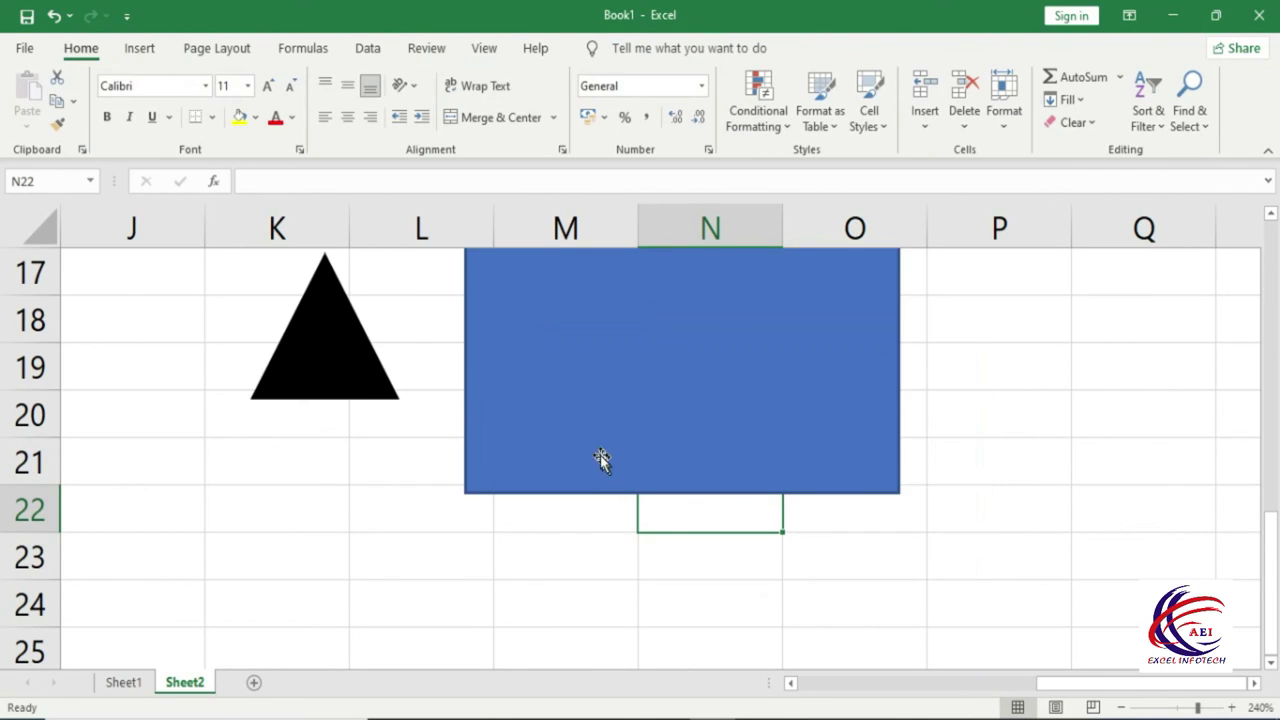
{"action": "left_click_drag", "start_coordinate": [606, 414], "coordinate": [665, 500]}
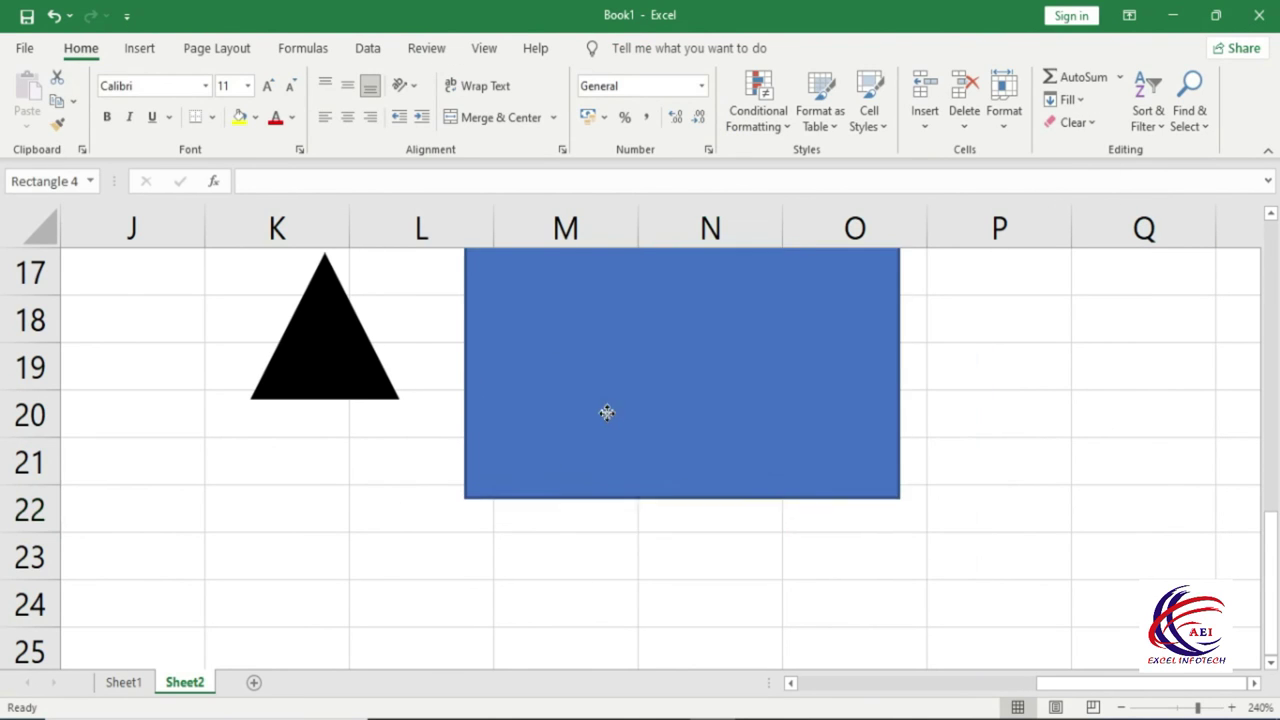
{"action": "left_click_drag", "start_coordinate": [414, 398], "coordinate": [365, 436]}
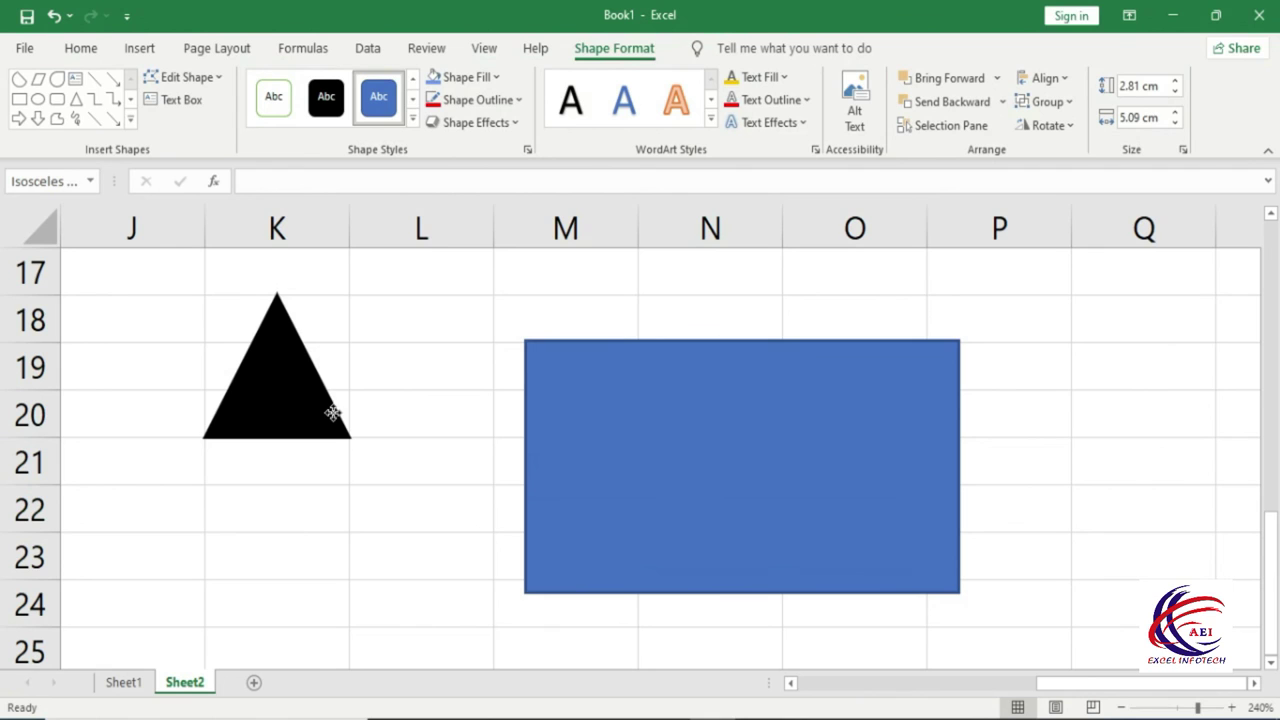
{"action": "left_click", "coordinate": [1048, 101]}
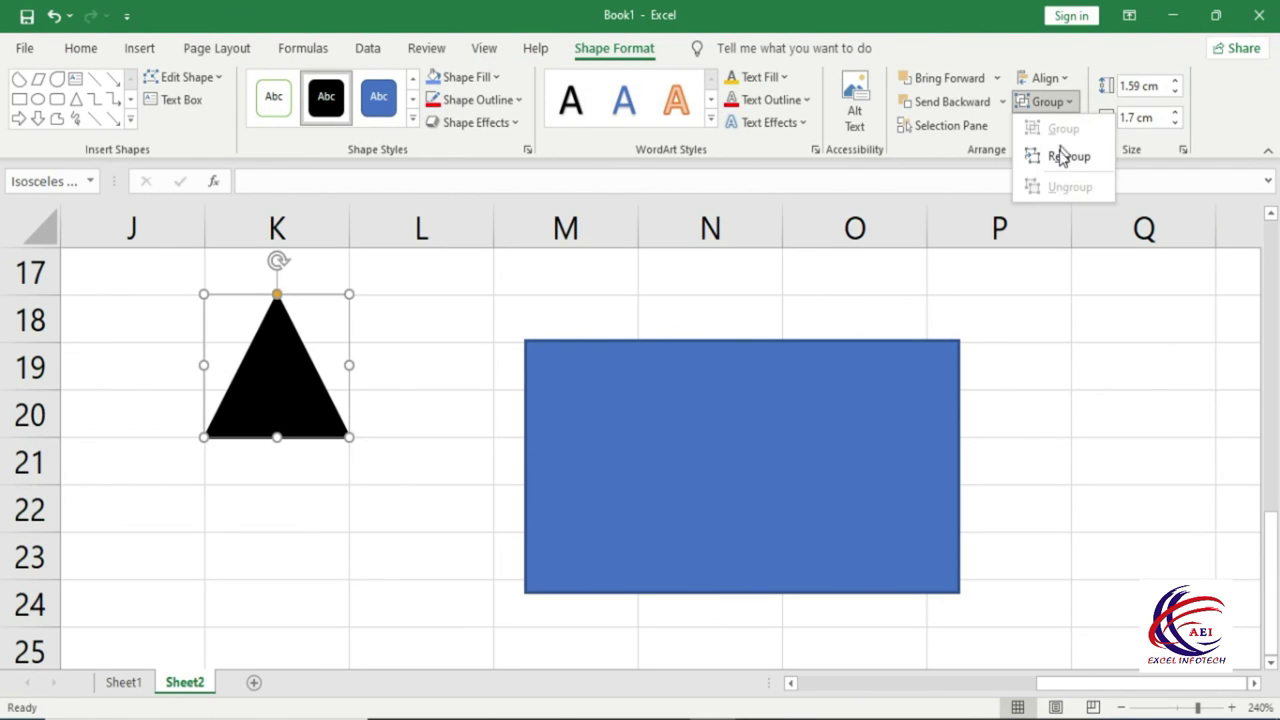
{"action": "left_click", "coordinate": [1063, 162]}
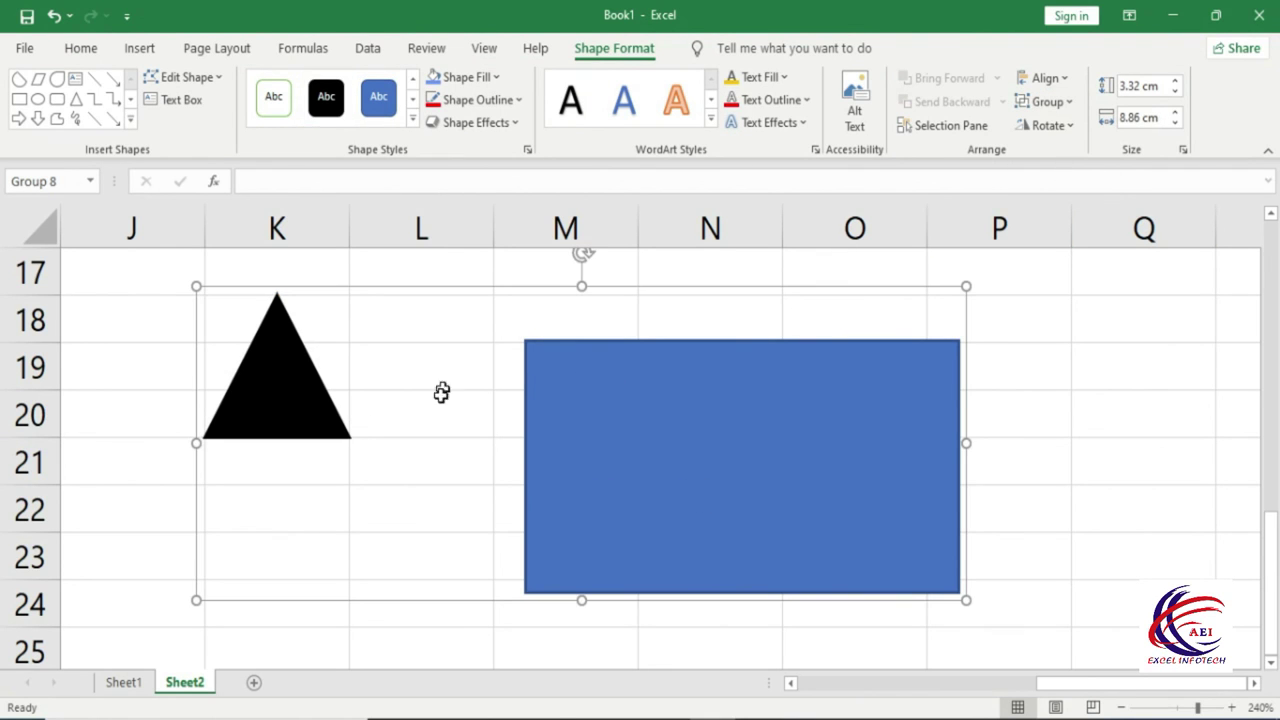
{"action": "left_click_drag", "start_coordinate": [670, 437], "coordinate": [762, 462]}
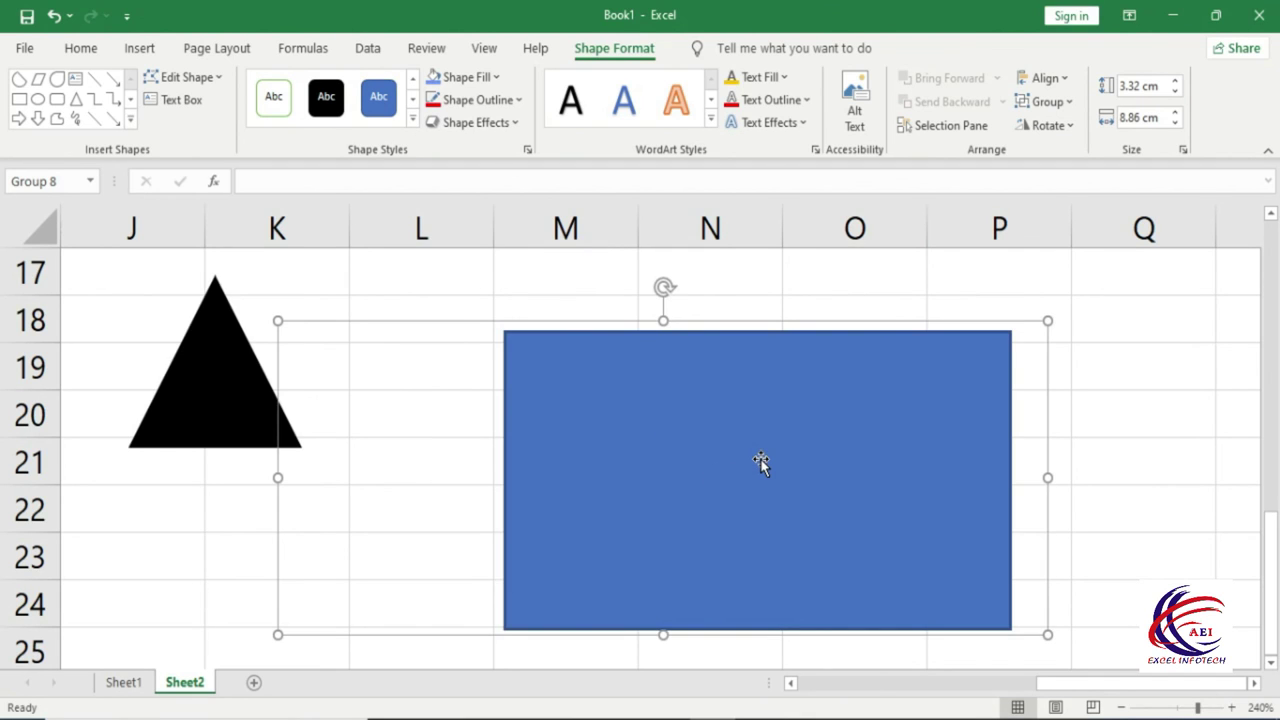
{"action": "left_click", "coordinate": [1050, 102]}
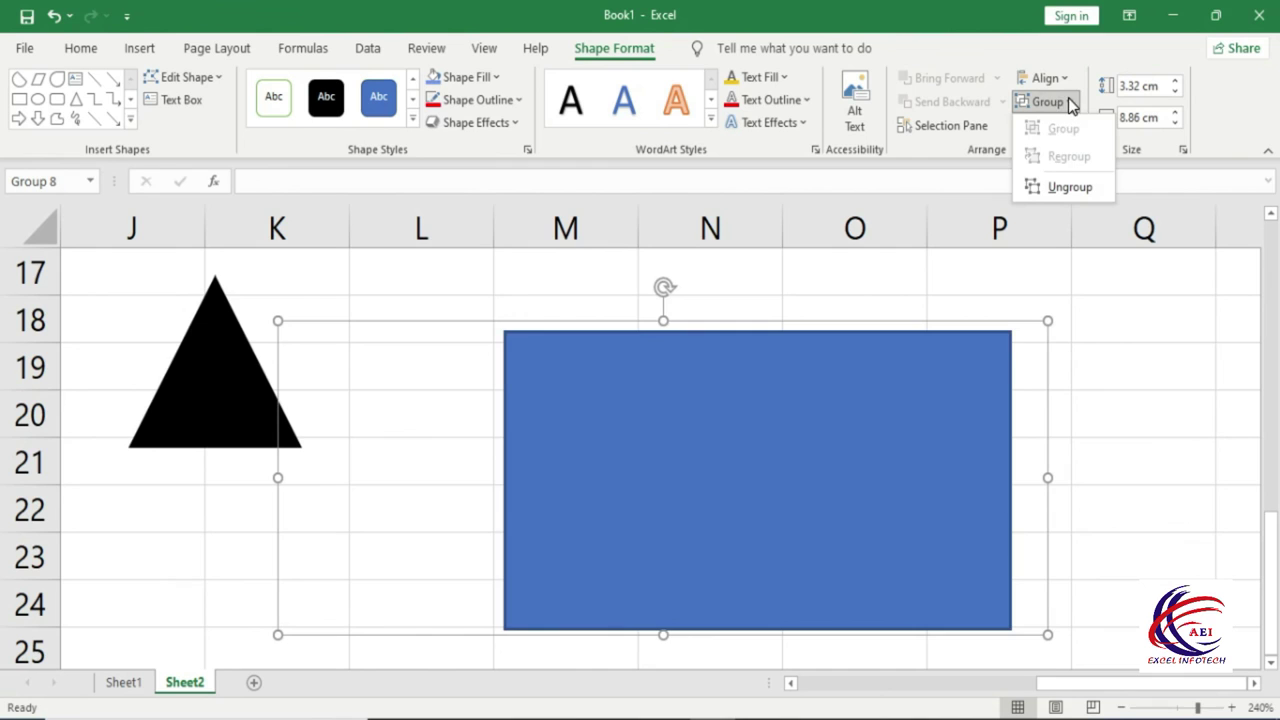
{"action": "left_click", "coordinate": [1139, 333]}
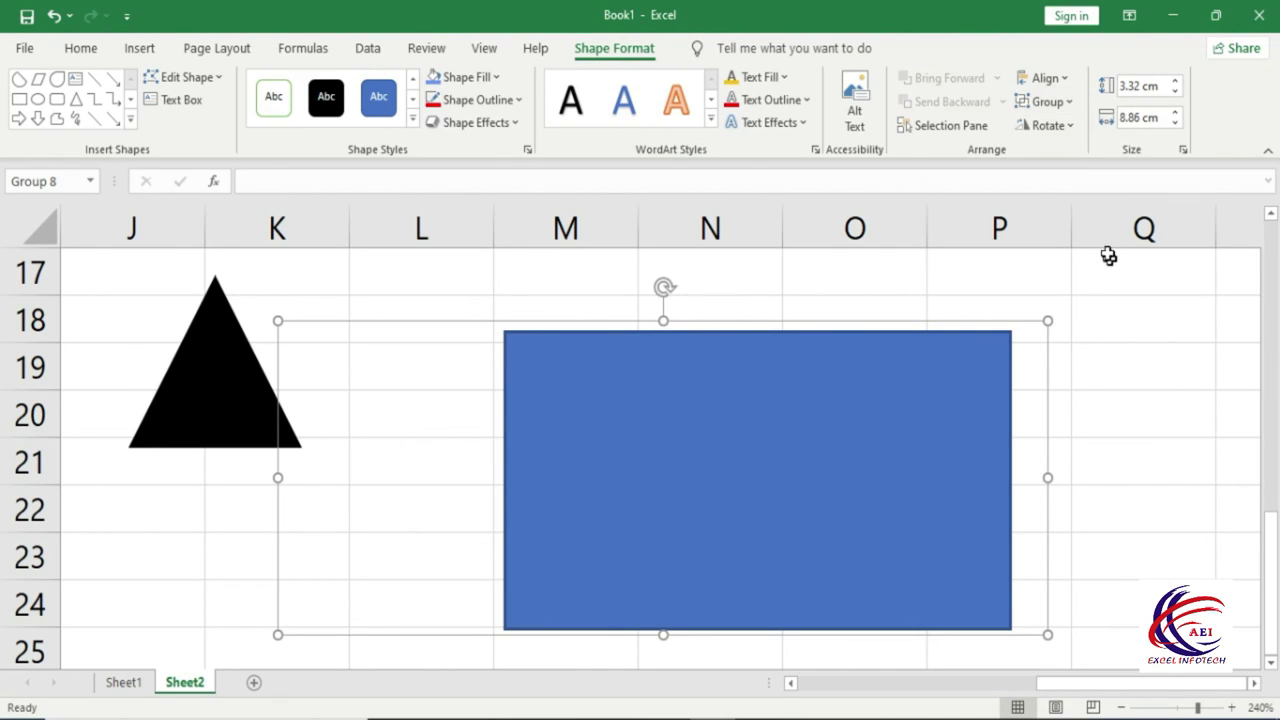
{"action": "left_click", "coordinate": [1060, 126]}
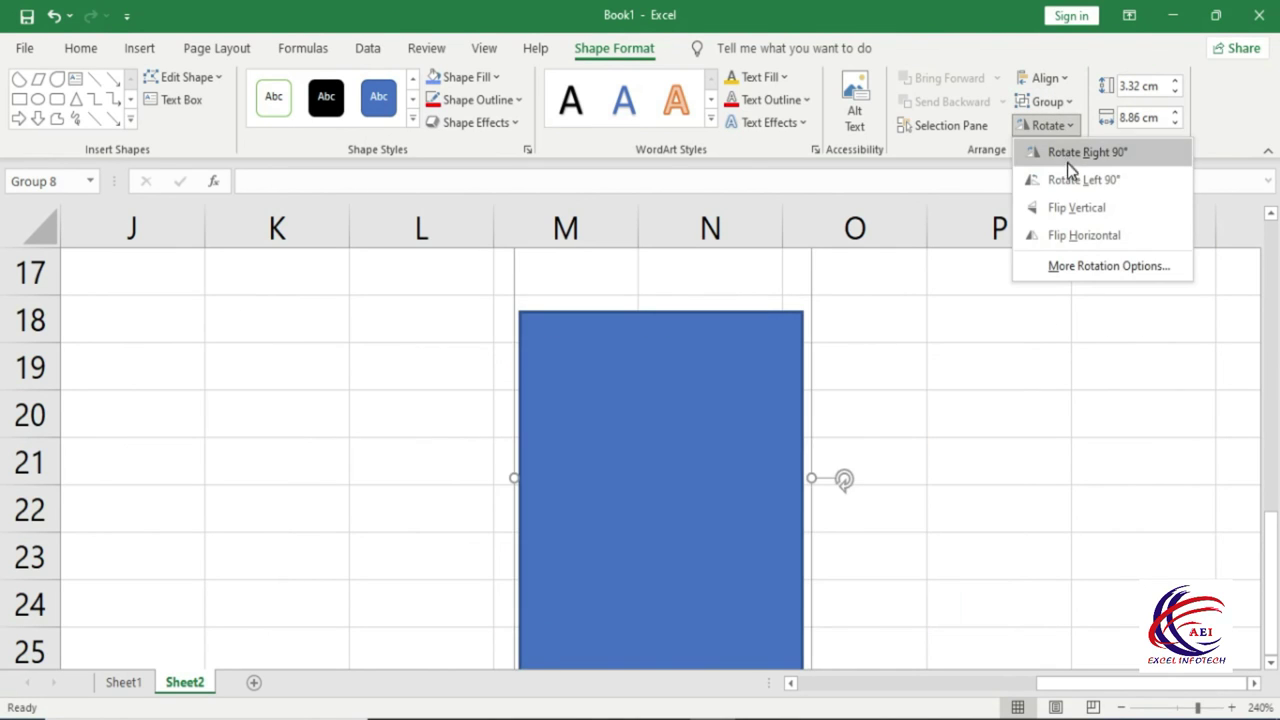
Zoom out and try rotating the group 90° left, flipping it and flipping it back
{"action": "left_click", "coordinate": [1085, 367]}
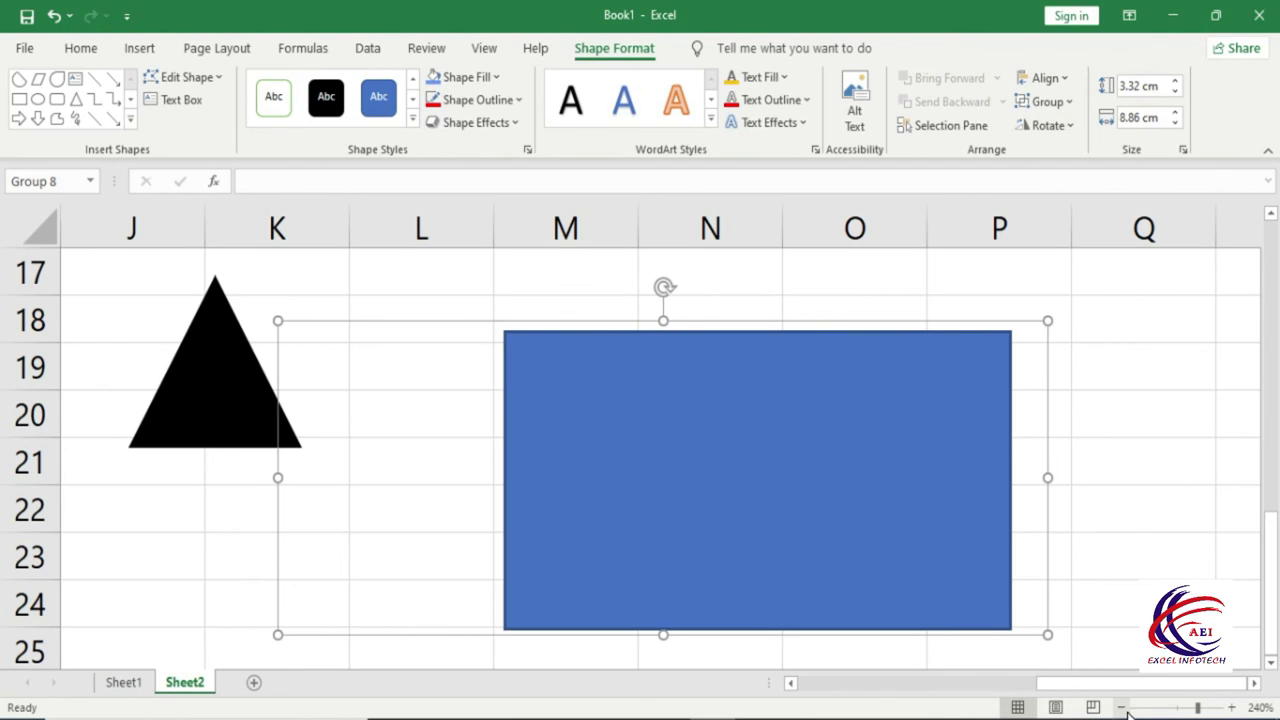
{"action": "left_click", "coordinate": [1123, 708]}
{"action": "left_click", "coordinate": [1123, 708]}
{"action": "left_click", "coordinate": [1123, 708]}
{"action": "left_click", "coordinate": [1123, 708]}
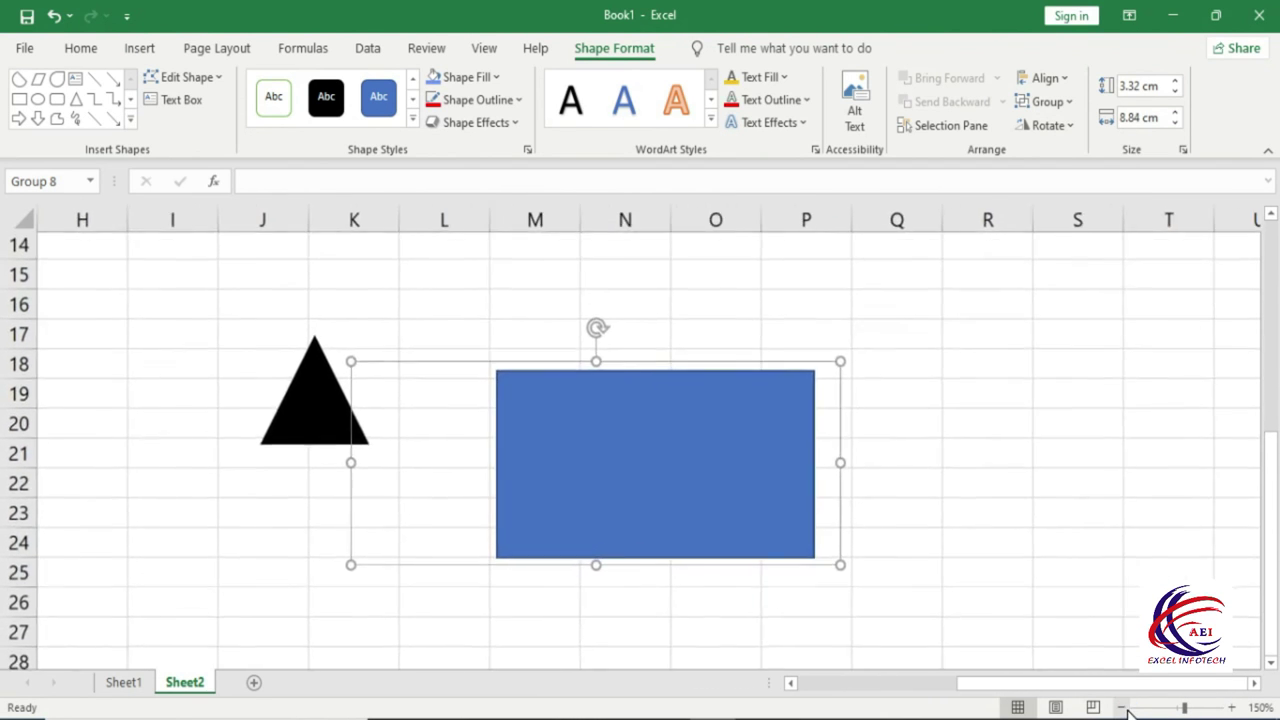
{"action": "left_click", "coordinate": [1123, 708]}
{"action": "left_click", "coordinate": [1069, 101]}
{"action": "left_click", "coordinate": [1085, 207]}
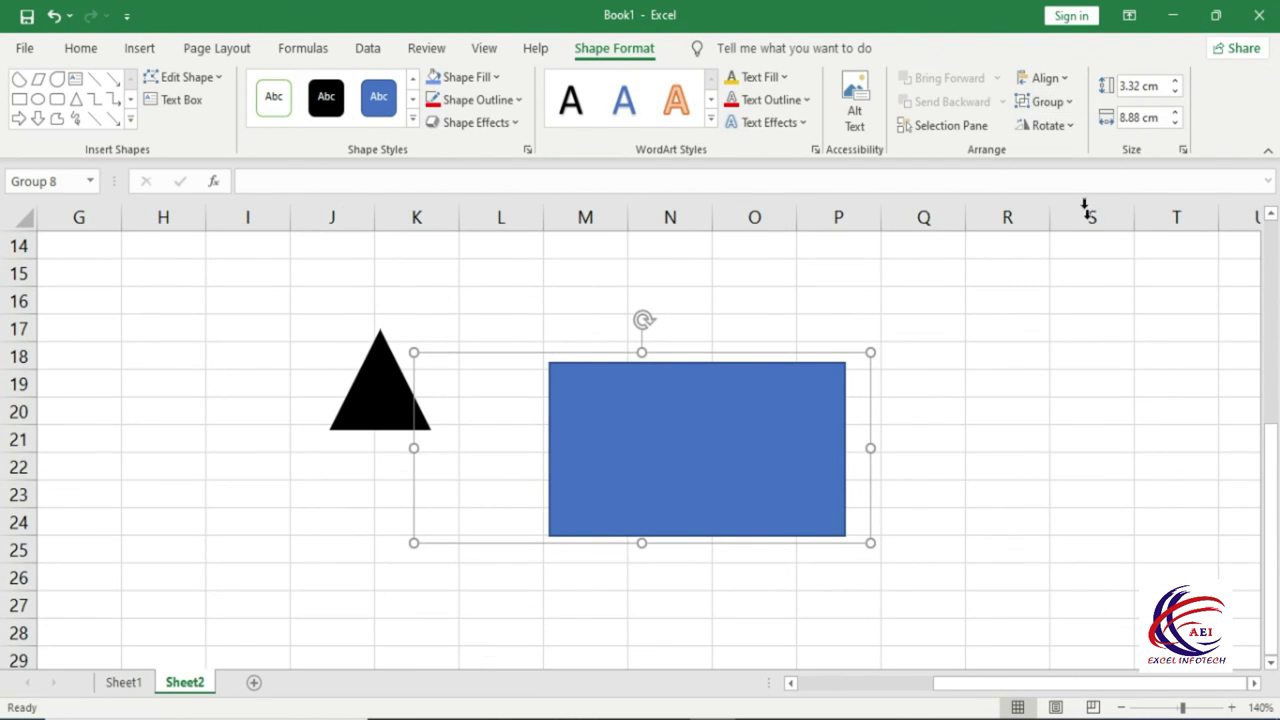
{"action": "left_click", "coordinate": [1047, 125]}
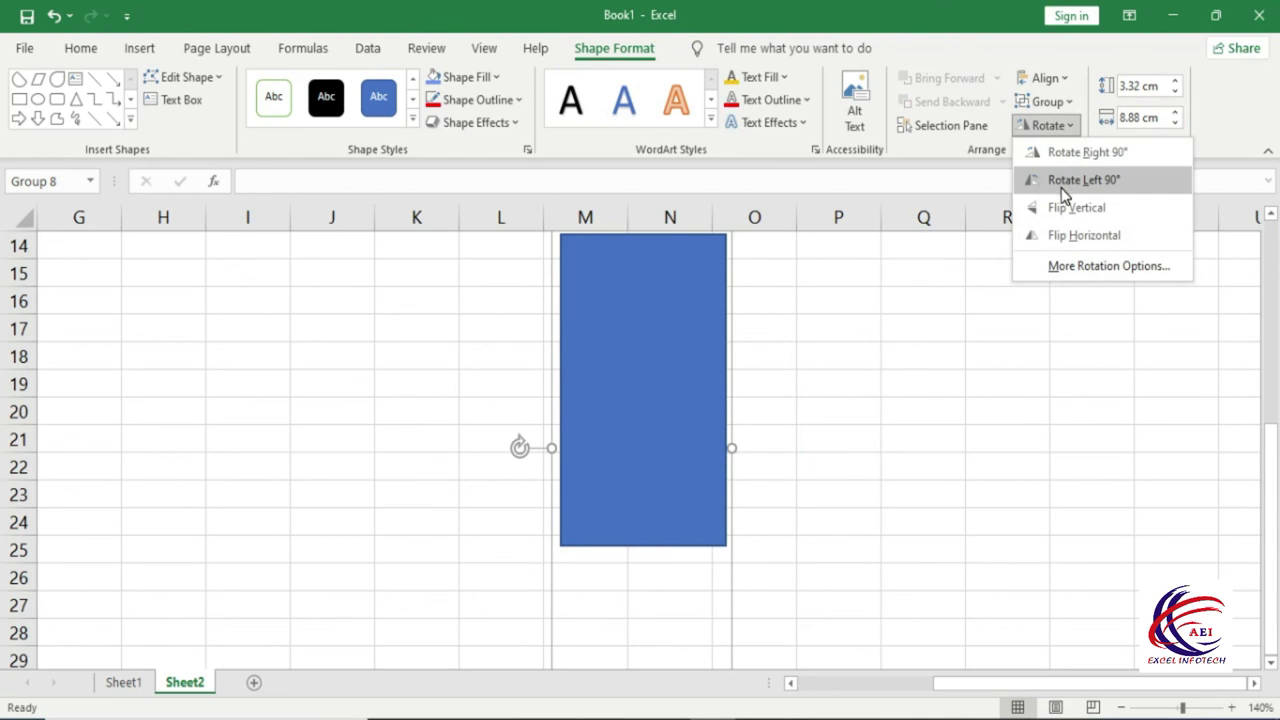
{"action": "left_click", "coordinate": [1063, 180]}
{"action": "left_click", "coordinate": [1066, 208]}
{"action": "left_click", "coordinate": [1067, 229]}
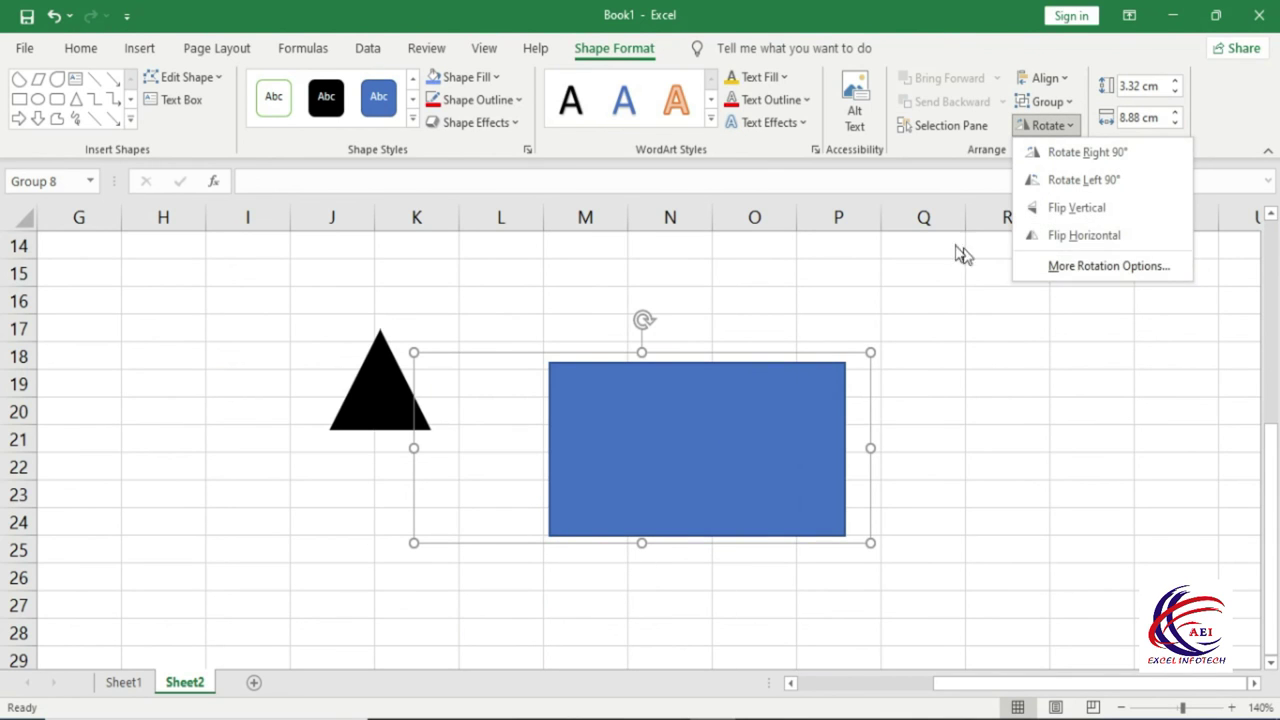
{"action": "left_click", "coordinate": [921, 337]}
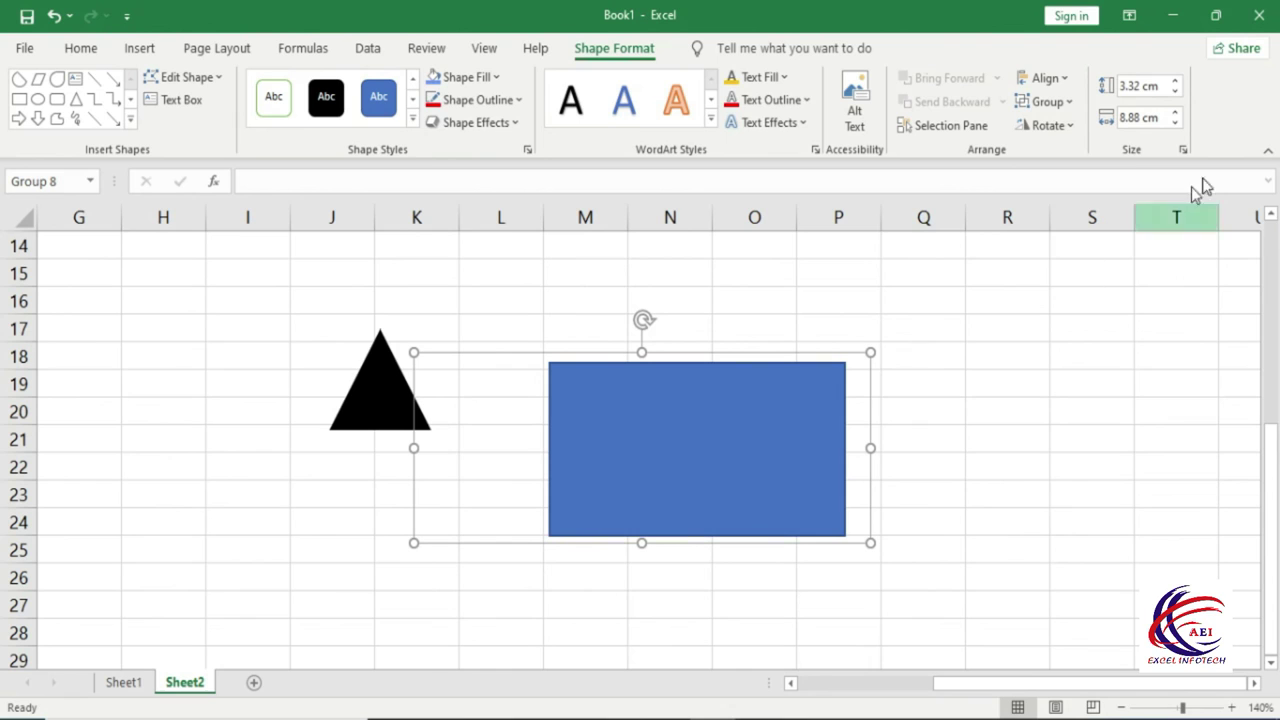
Set the group's height to 4.1 cm and its width to 8.8 cm
{"action": "left_click", "coordinate": [1176, 86]}
{"action": "left_click", "coordinate": [1176, 86]}
{"action": "left_click", "coordinate": [1176, 86]}
{"action": "left_click", "coordinate": [1176, 86]}
{"action": "left_click", "coordinate": [1176, 113]}
{"action": "left_click", "coordinate": [1176, 113]}
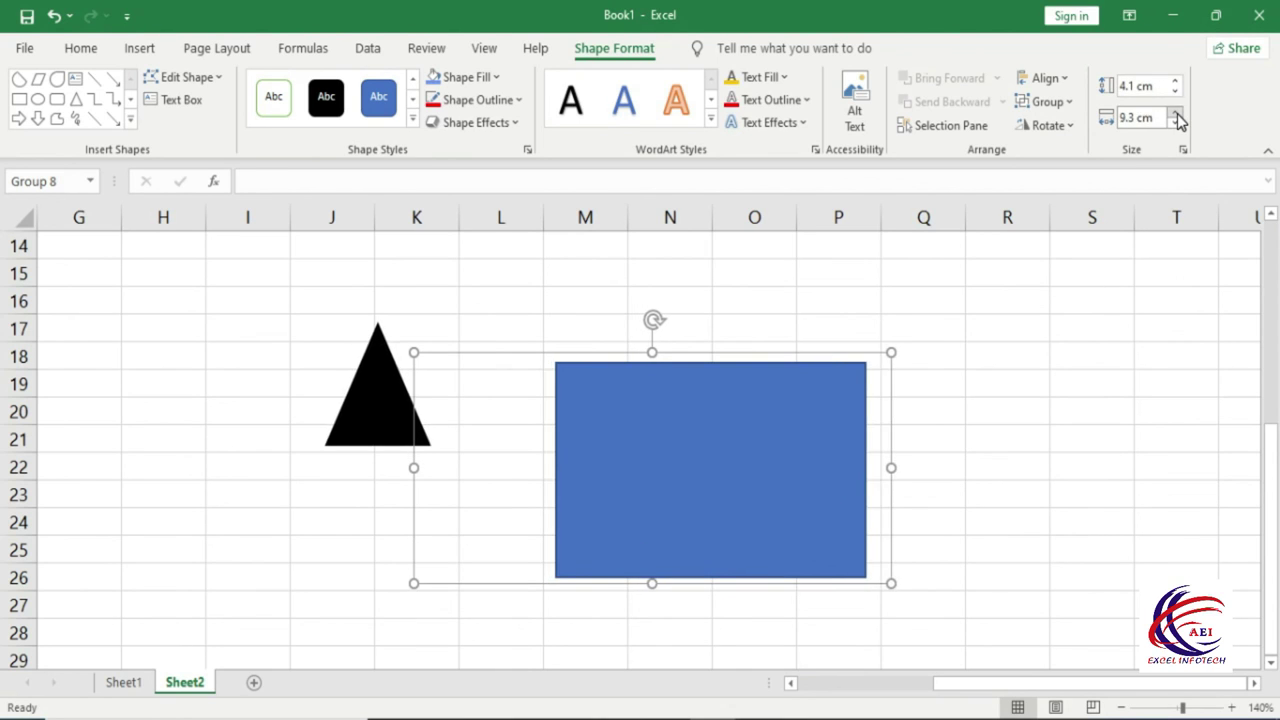
{"action": "left_click", "coordinate": [1178, 123]}
{"action": "left_click", "coordinate": [1178, 123]}
{"action": "left_click", "coordinate": [1178, 123]}
{"action": "left_click", "coordinate": [1178, 123]}
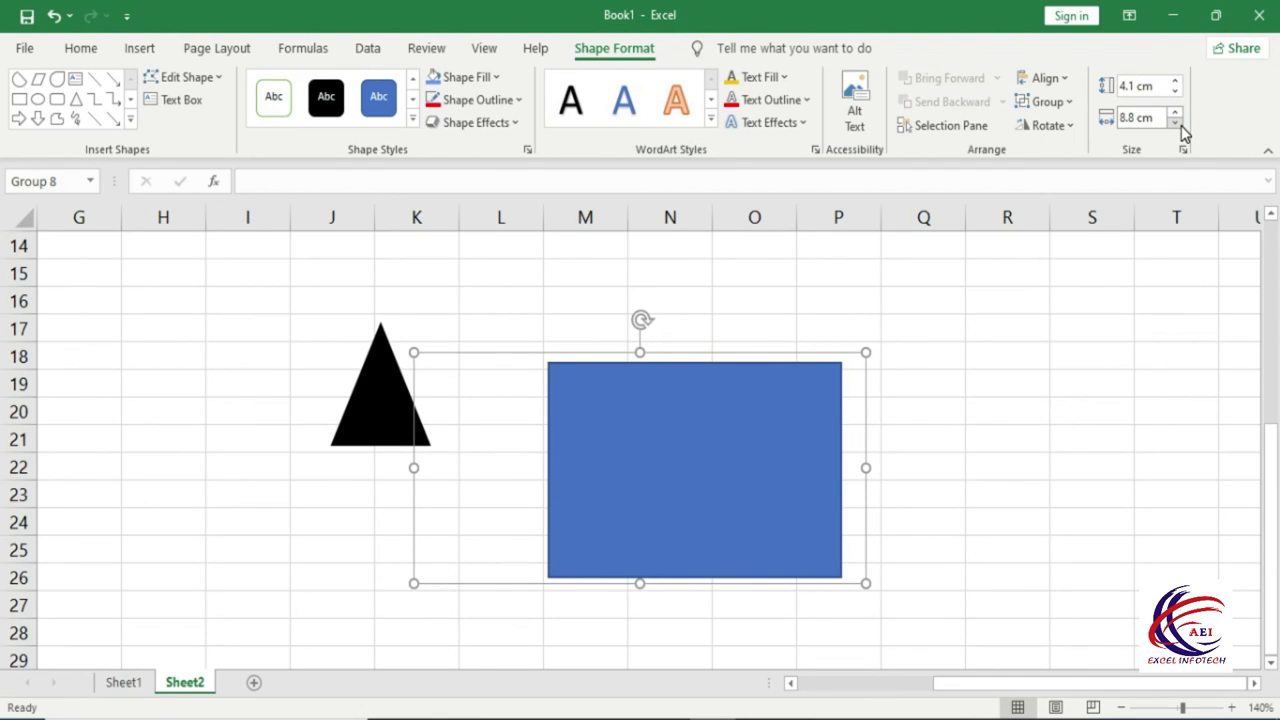